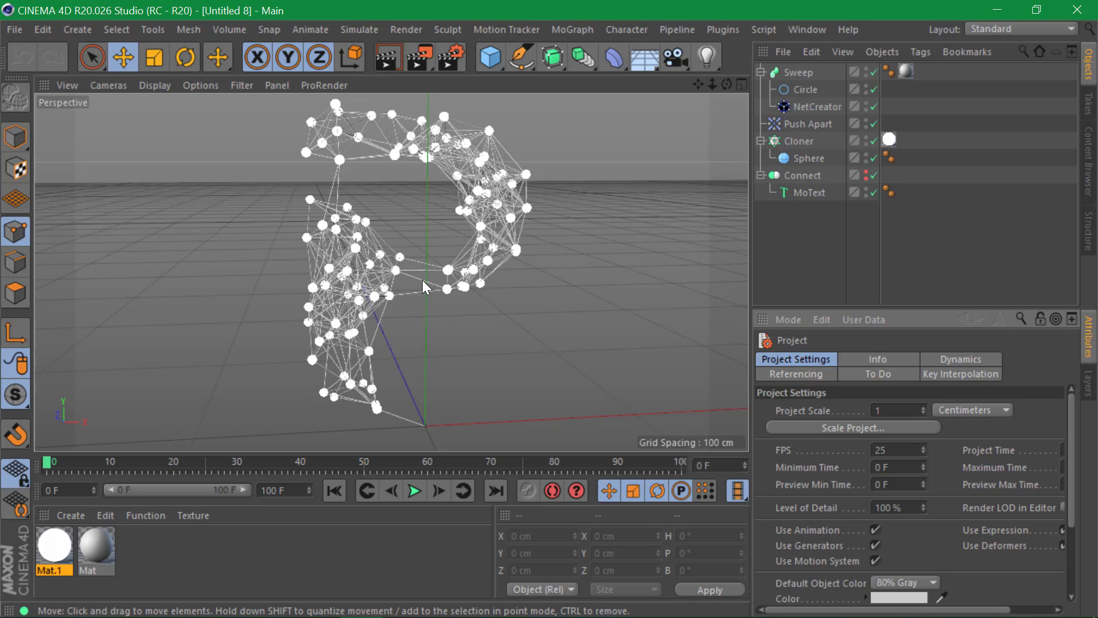
- Bring up the 190509 Explorer folder and select the NetCreator-1.1.1 zip and its extracted folder
key(alt+Tab)
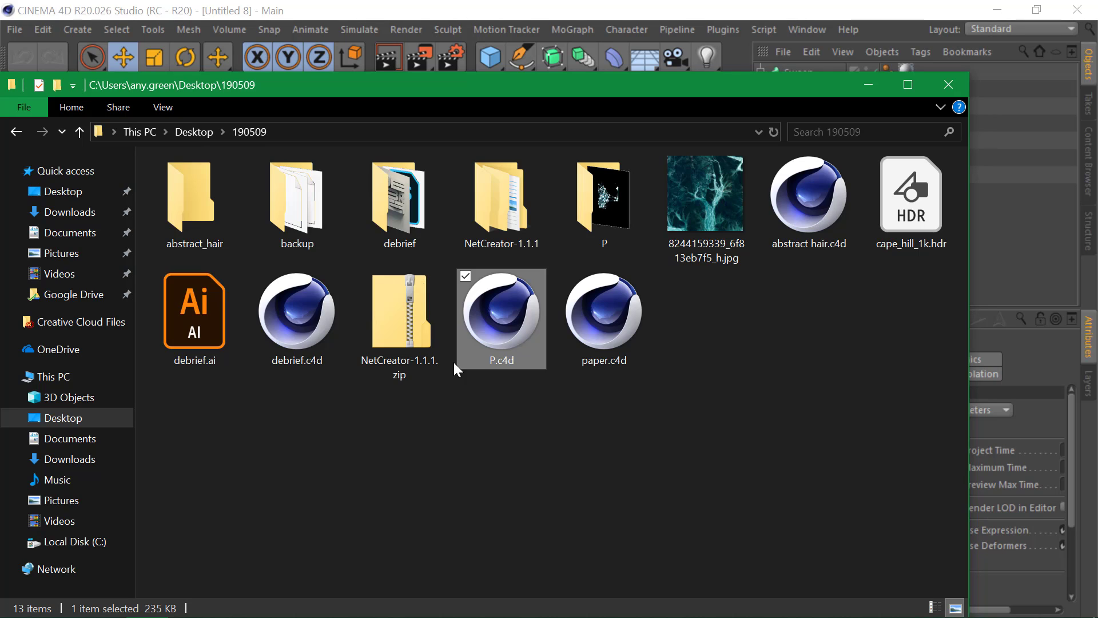
click(423, 316)
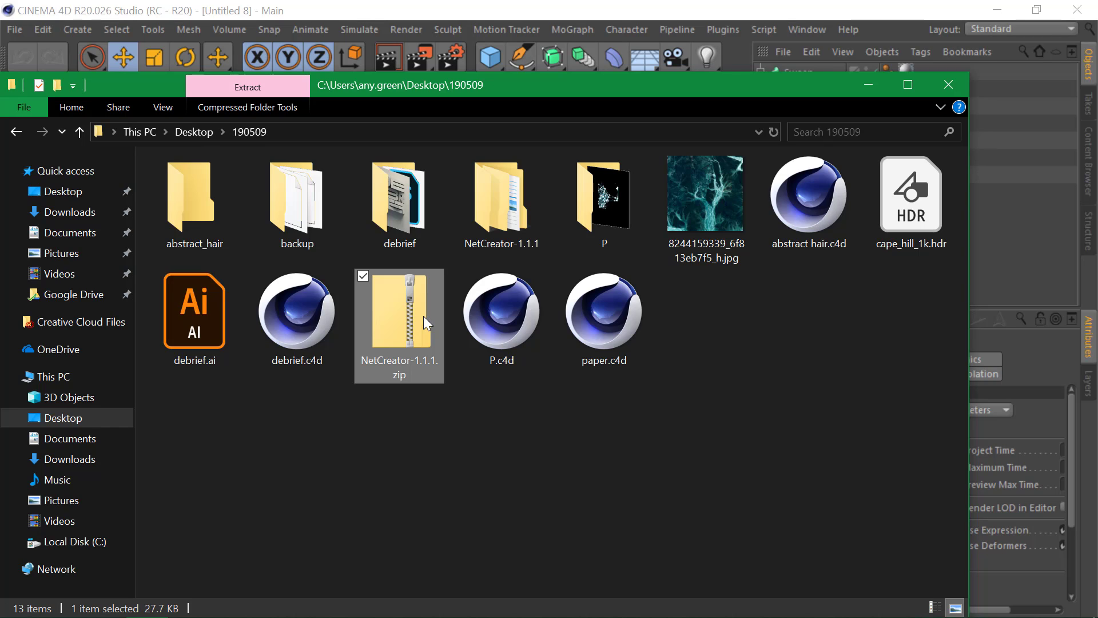
click(522, 187)
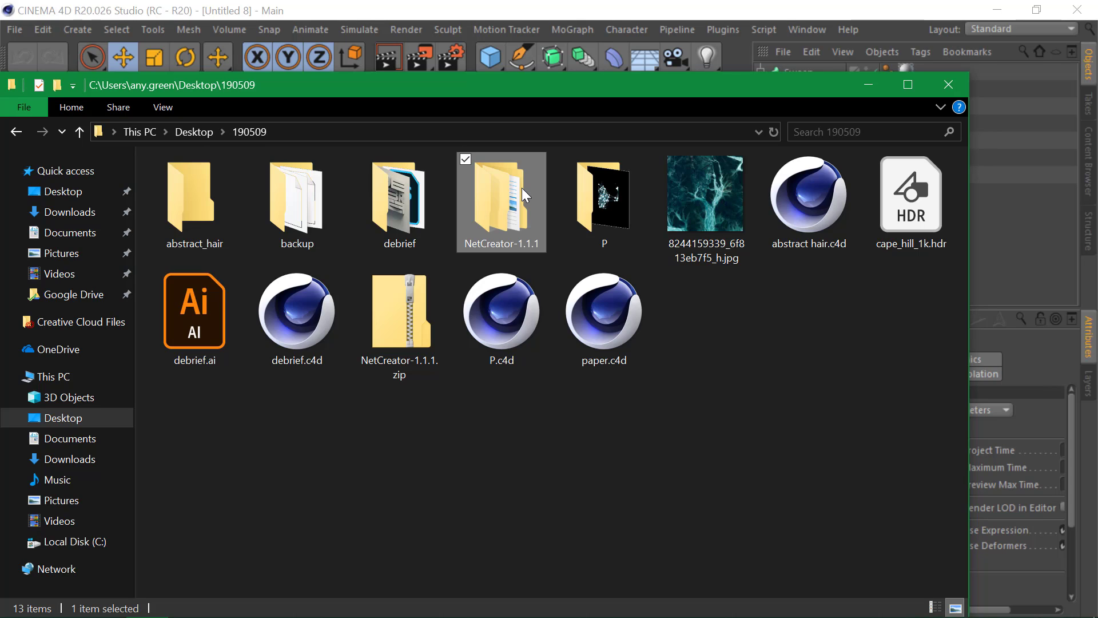
- Inspect the NetCreator plugin folder inside NetCreator-1.1.1, then return to NetCreator-1.1.1
double_click(521, 188)
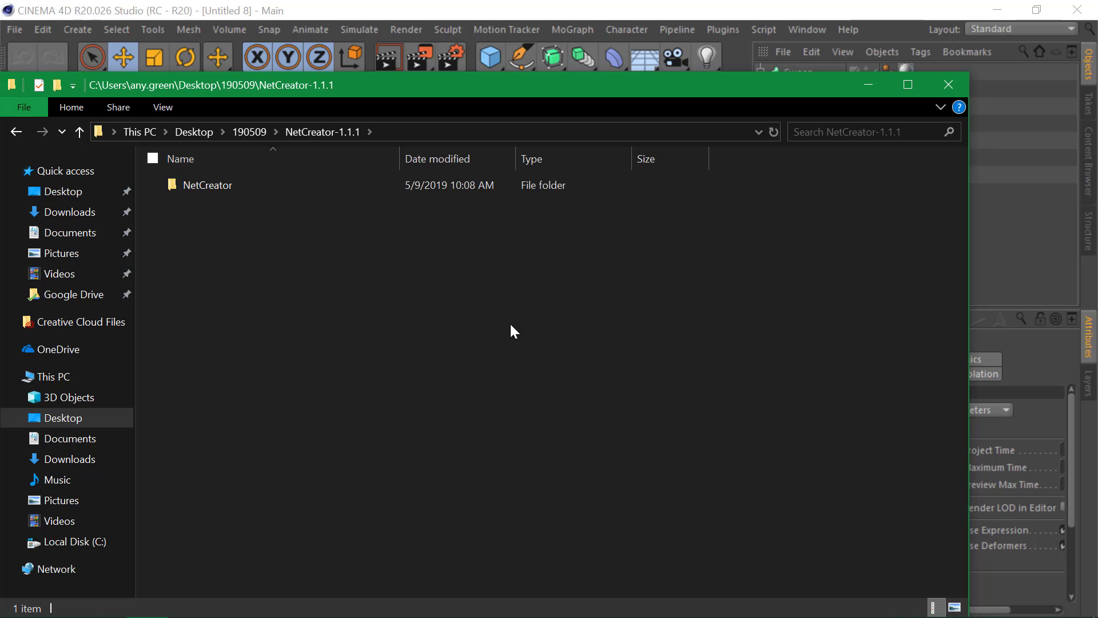
click(263, 131)
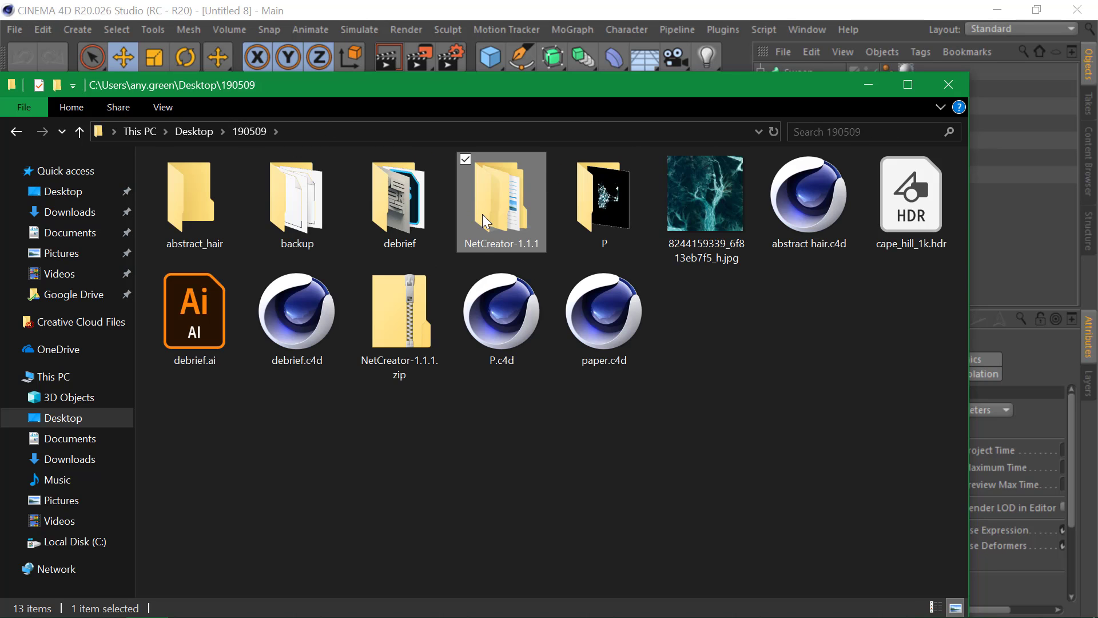
double_click(517, 205)
click(242, 186)
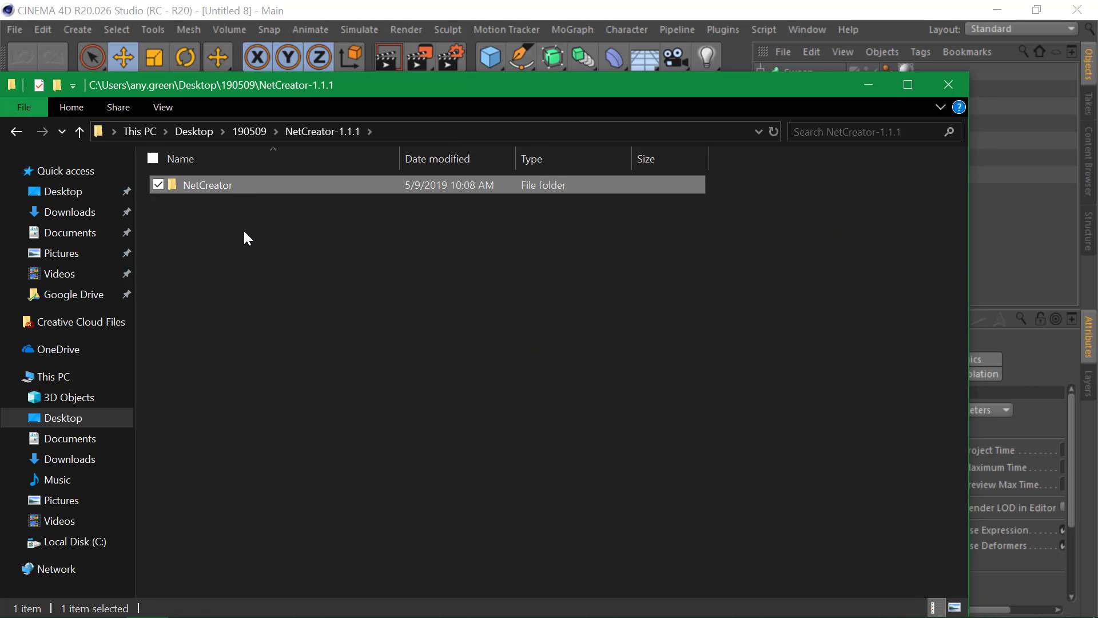
double_click(214, 188)
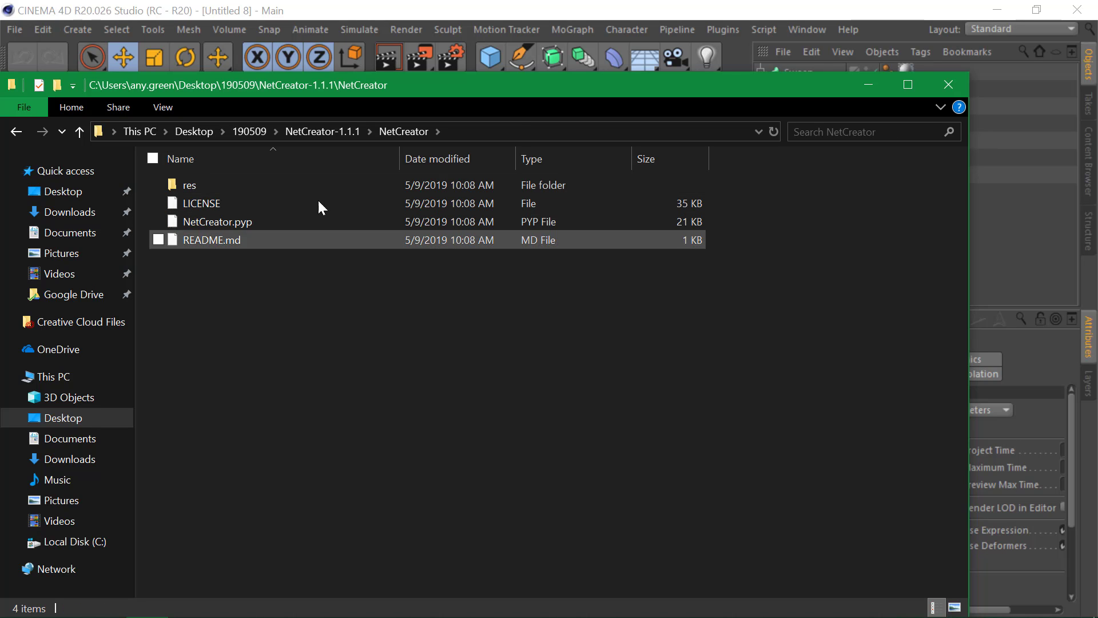
click(322, 131)
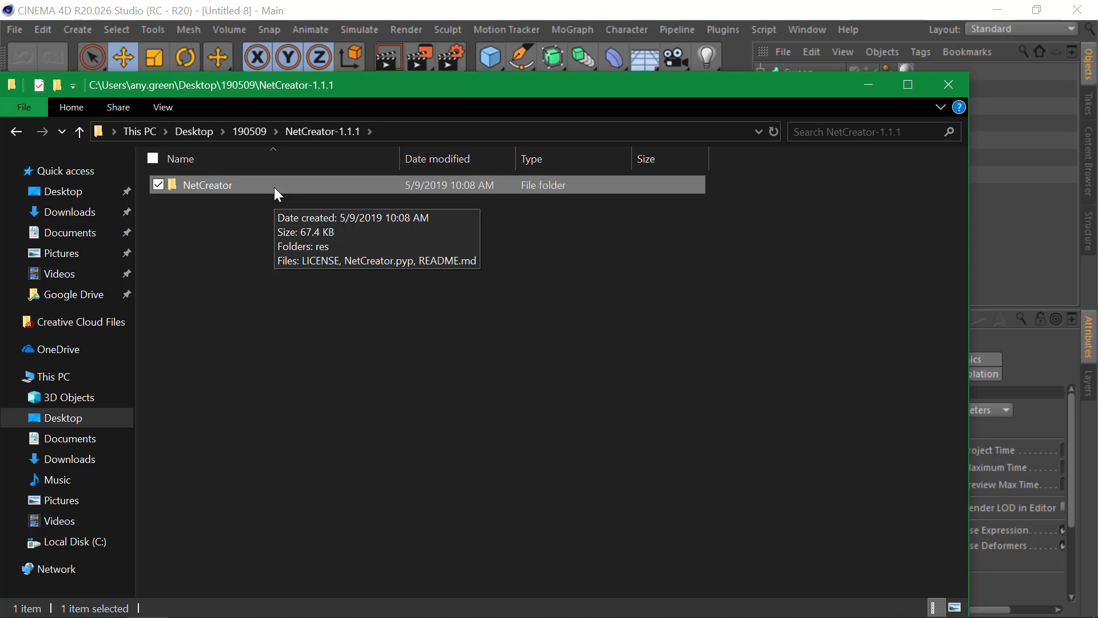
- Navigate to C:\Program Files\MAXON\Cinema 4D R20\plugins in Explorer
drag(329, 85, 432, 51)
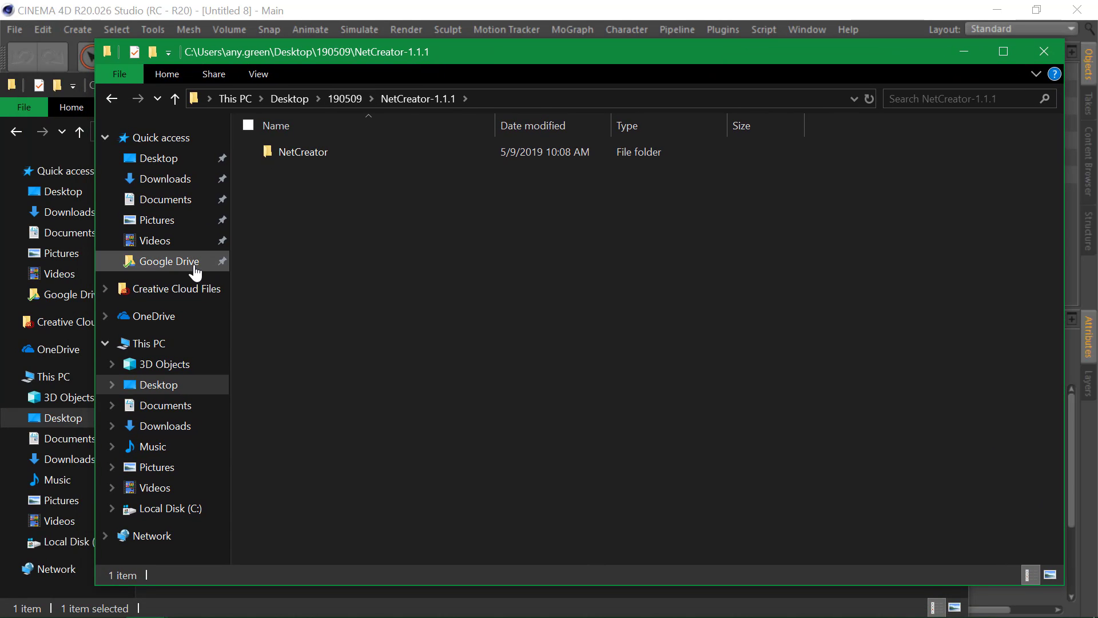
click(177, 345)
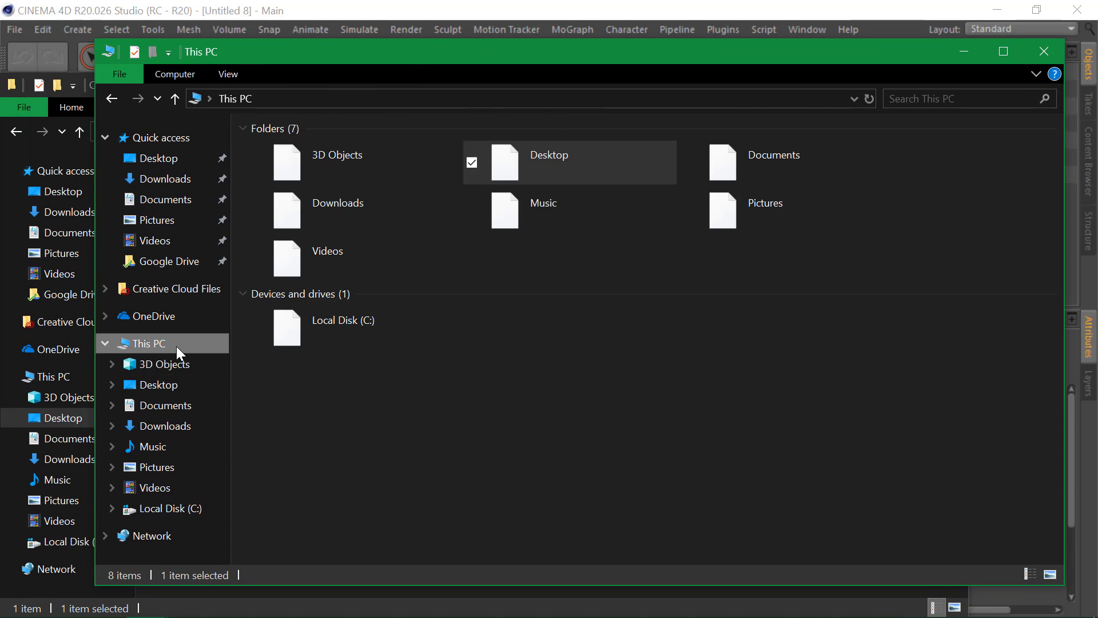
double_click(311, 333)
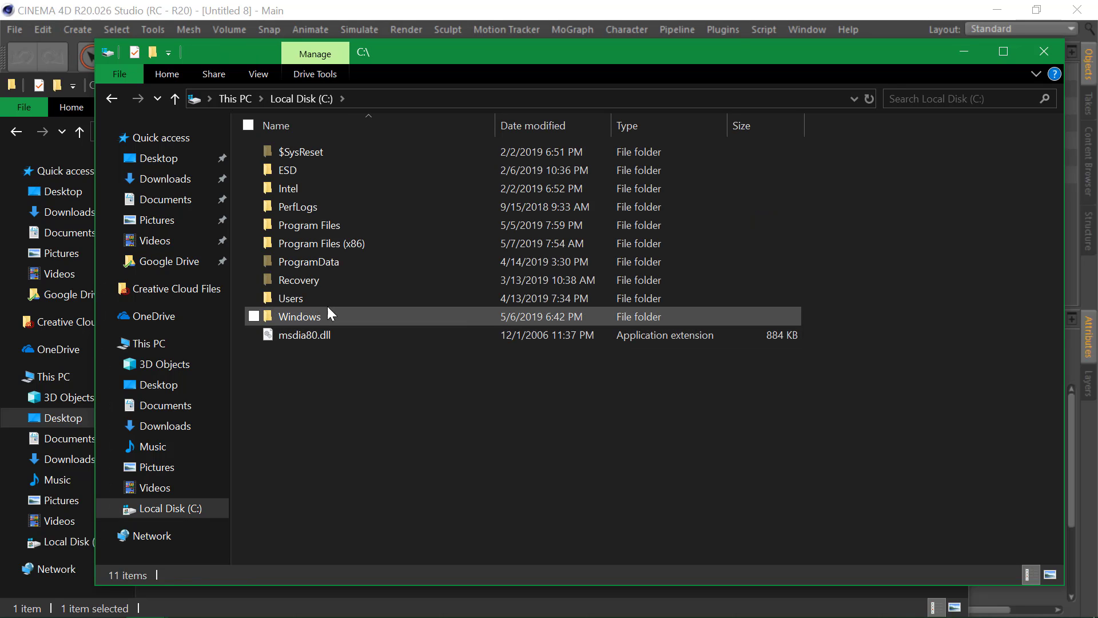
double_click(334, 225)
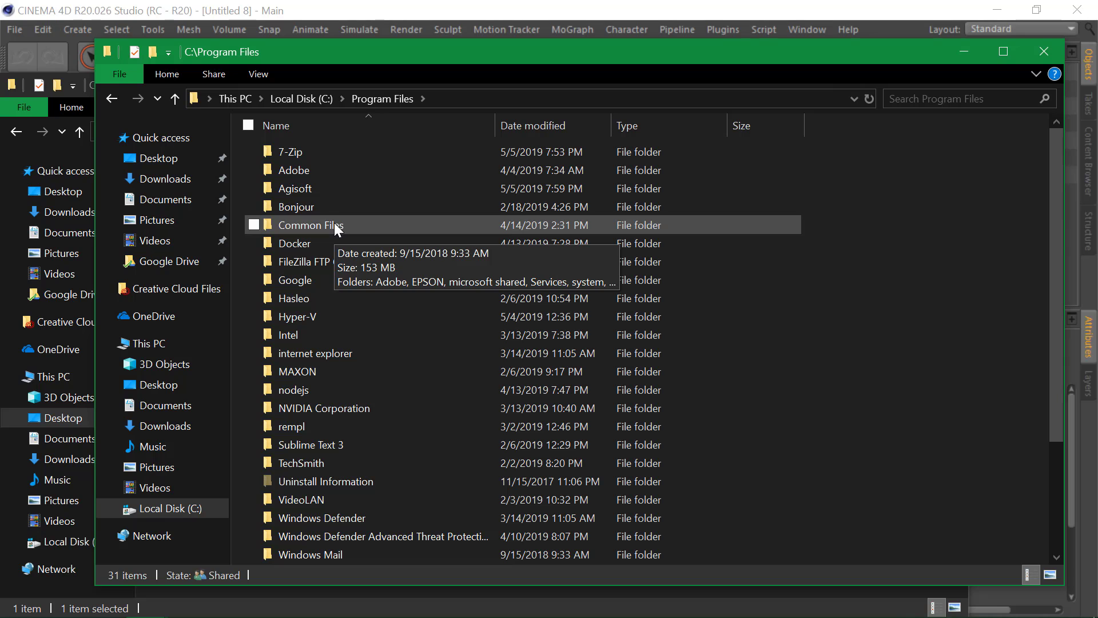
double_click(339, 368)
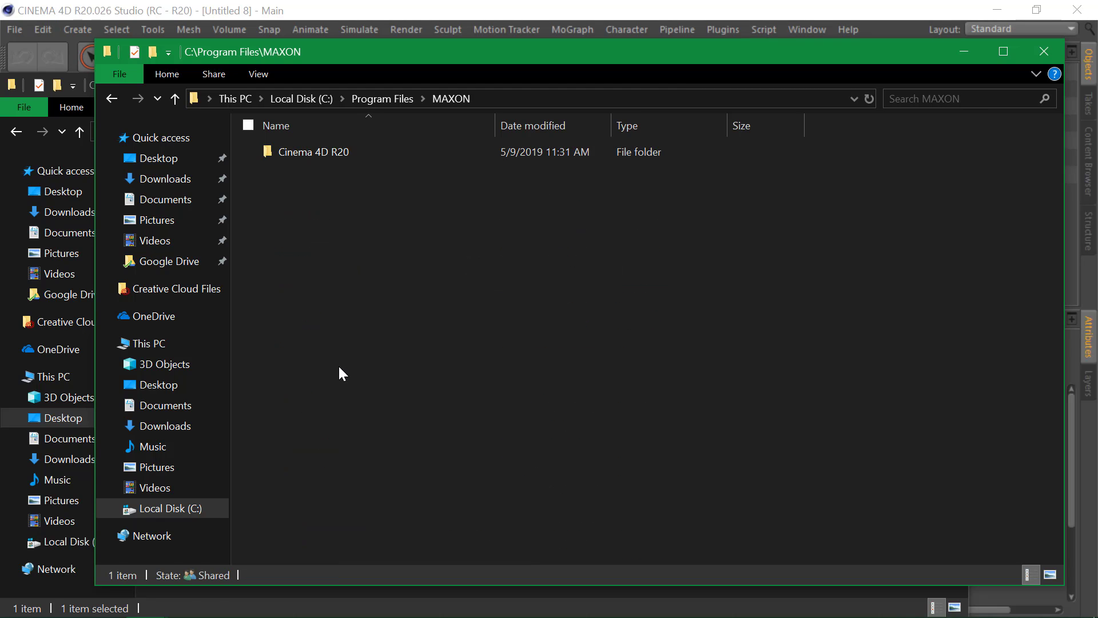
double_click(349, 151)
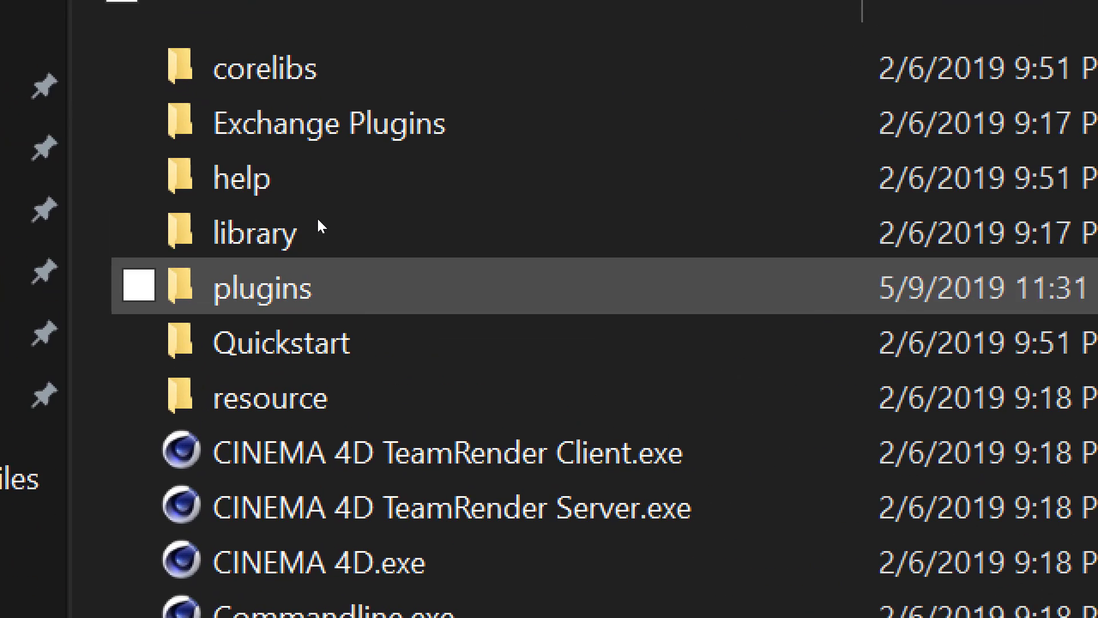
mouse_move(332, 221)
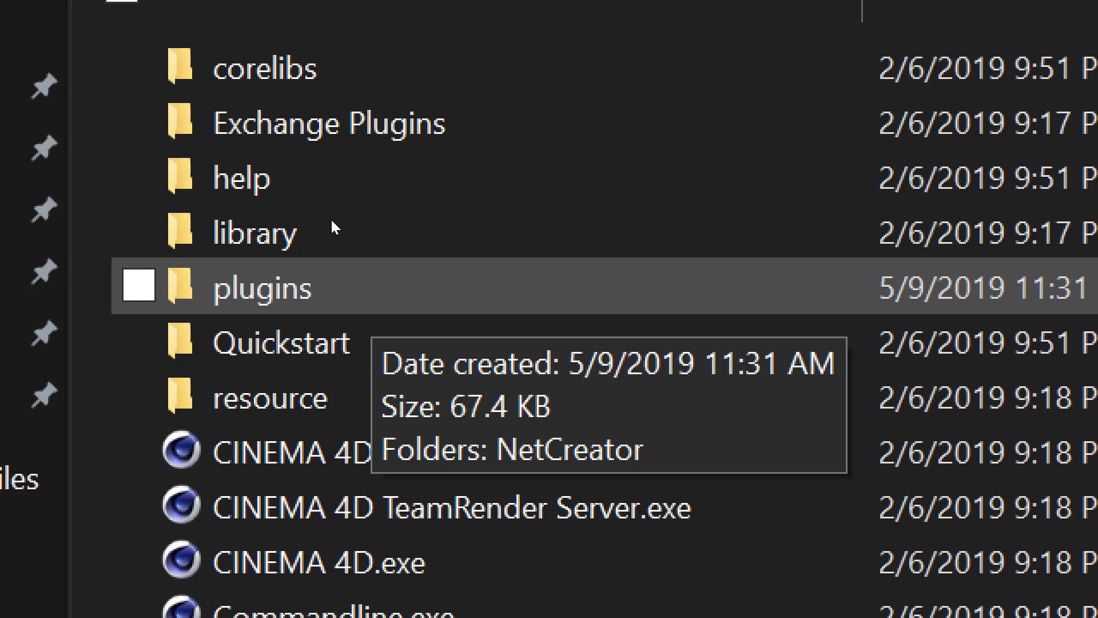
key(Return)
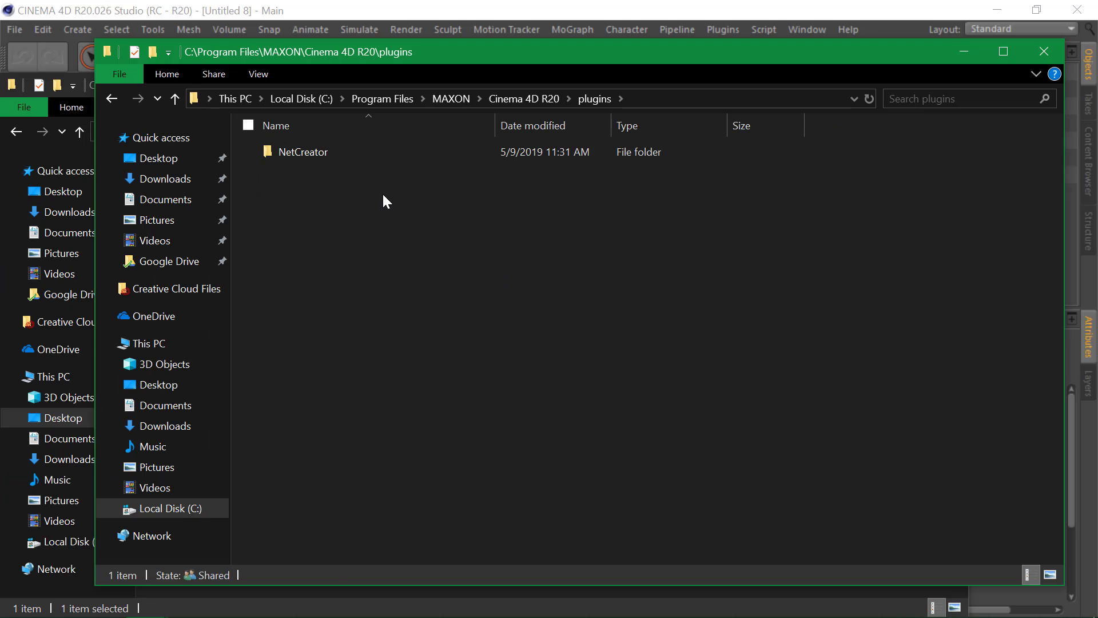
- In Cinema 4D Preferences, check the Plugins search path, cancel adding a folder, and close
click(362, 611)
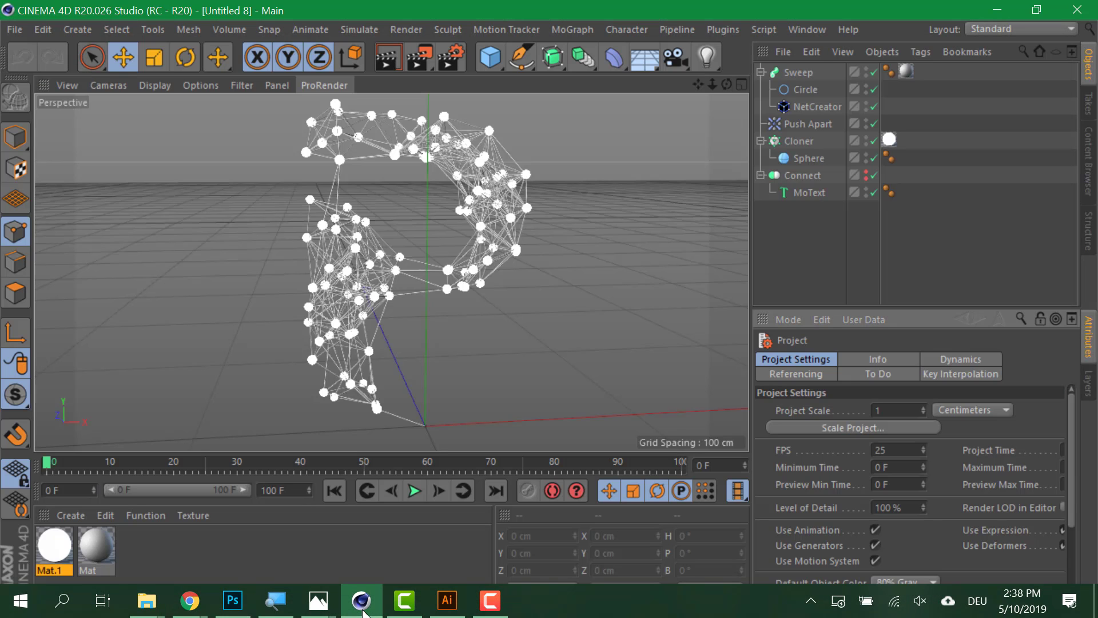
click(18, 31)
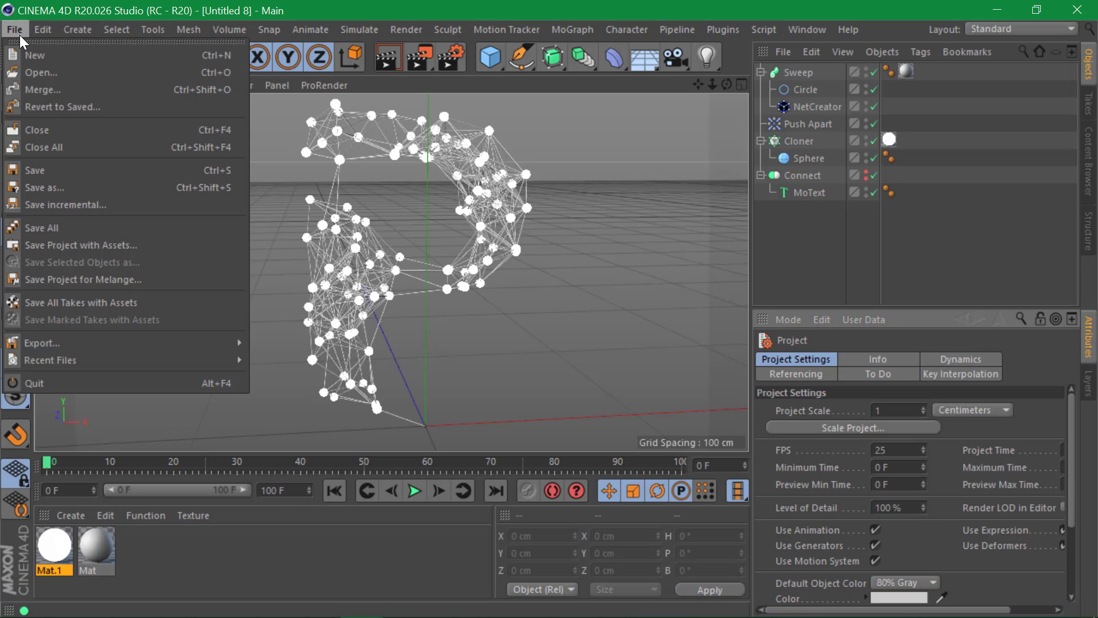
mouse_move(39, 27)
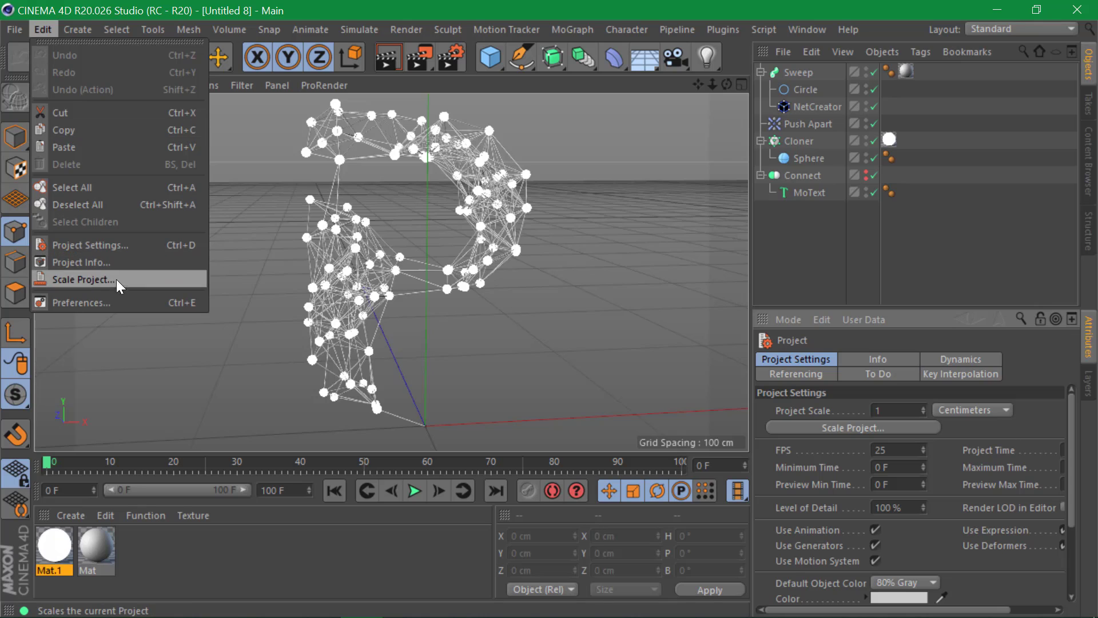
click(114, 297)
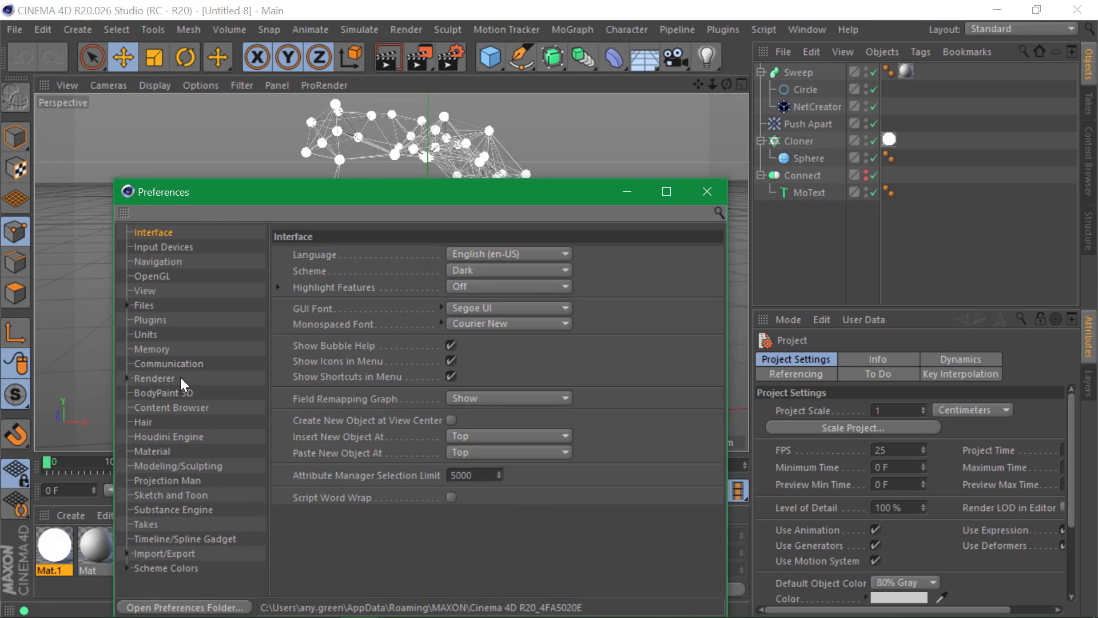
click(165, 318)
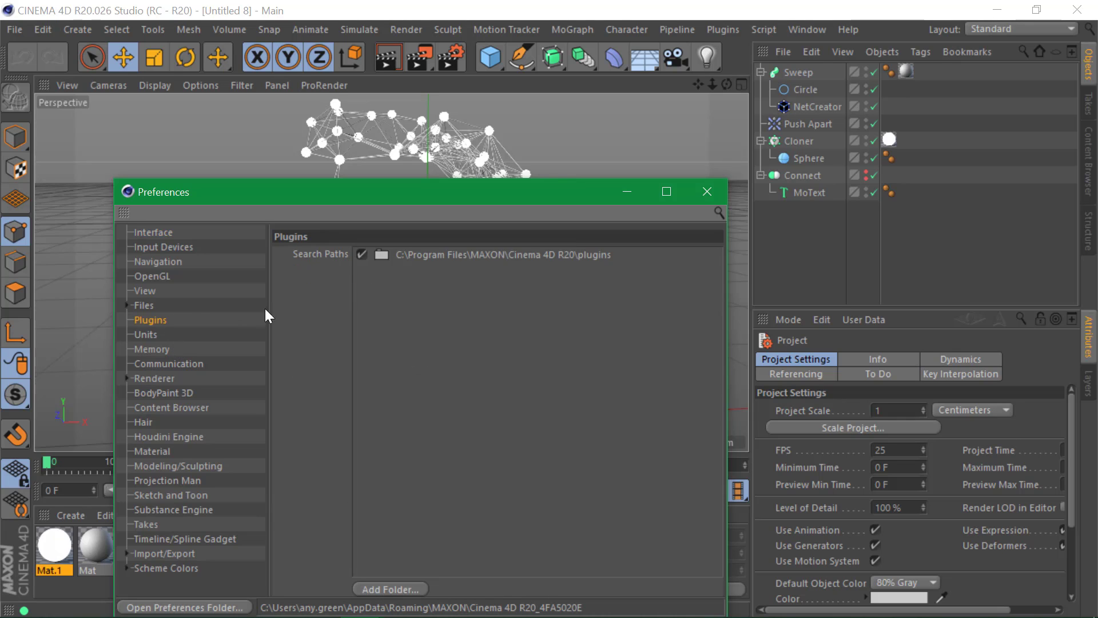
drag(489, 191, 524, 66)
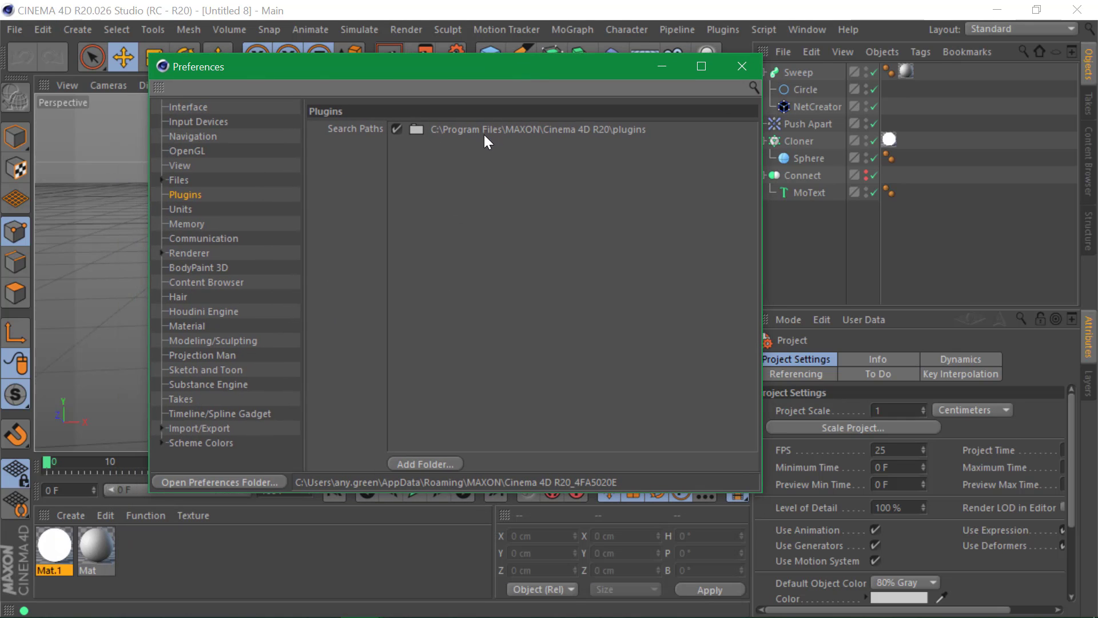
click(463, 129)
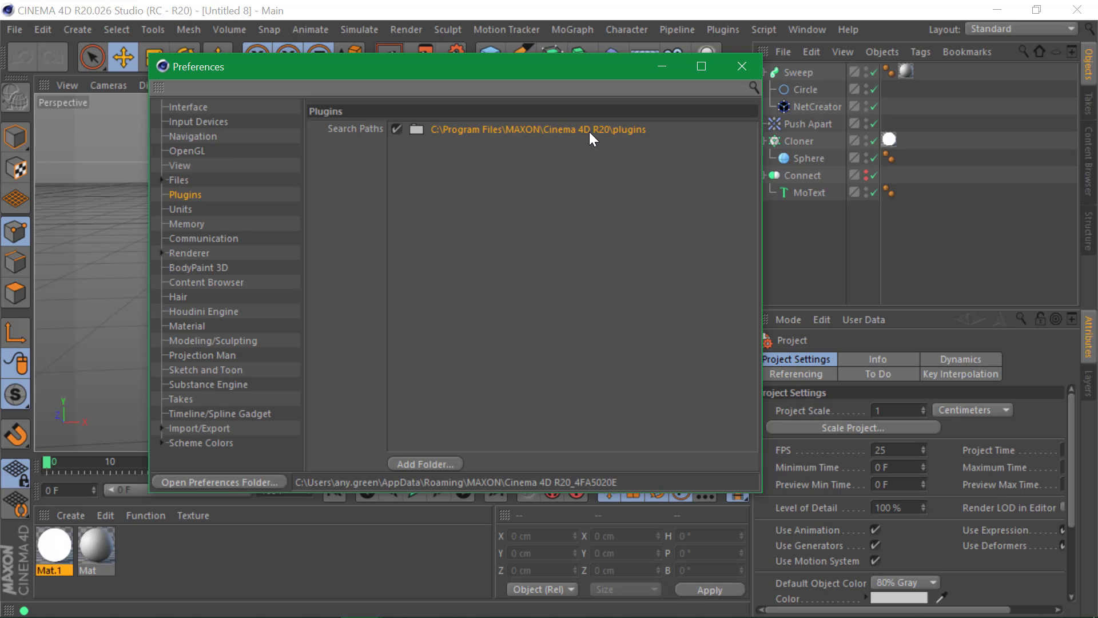
click(419, 464)
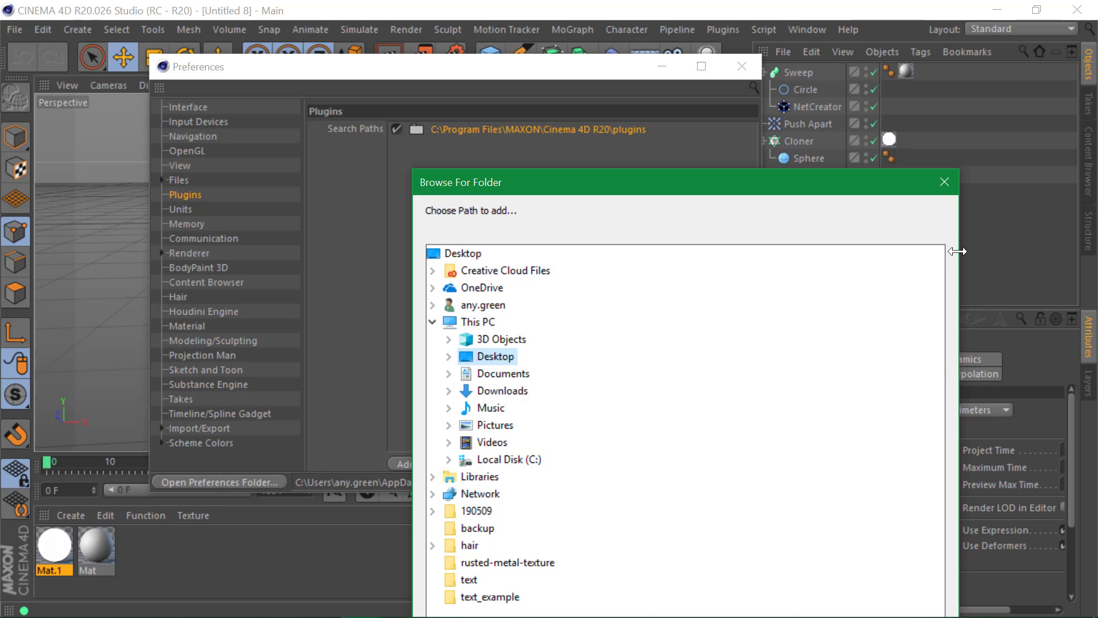
click(938, 182)
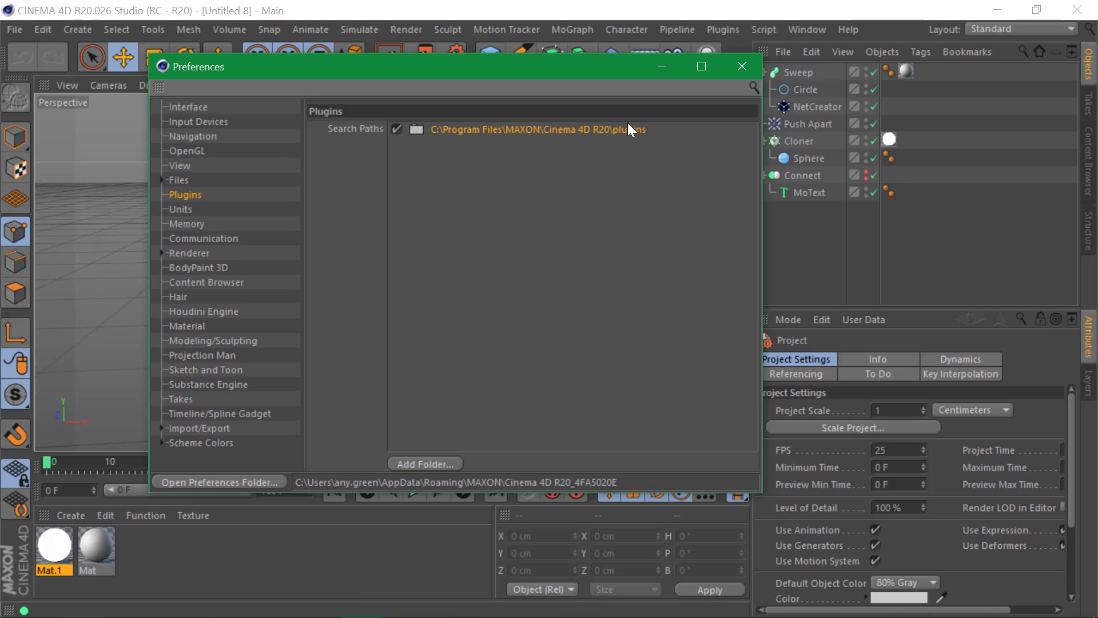
click(743, 67)
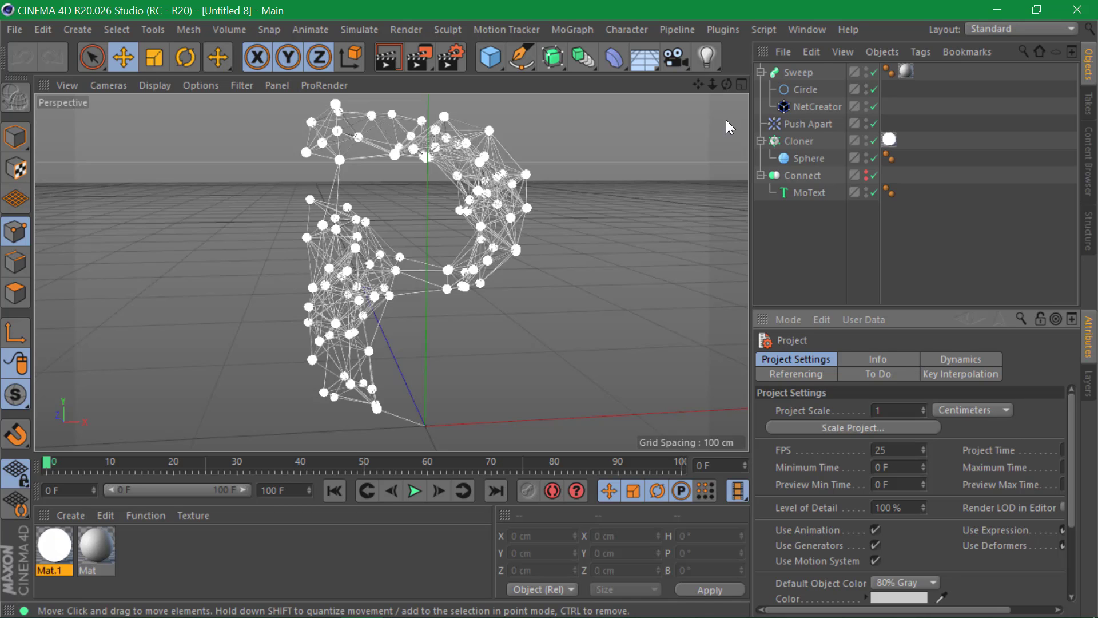
- Add a NetCreator object from the Plugins menu beneath the Sweep
click(732, 30)
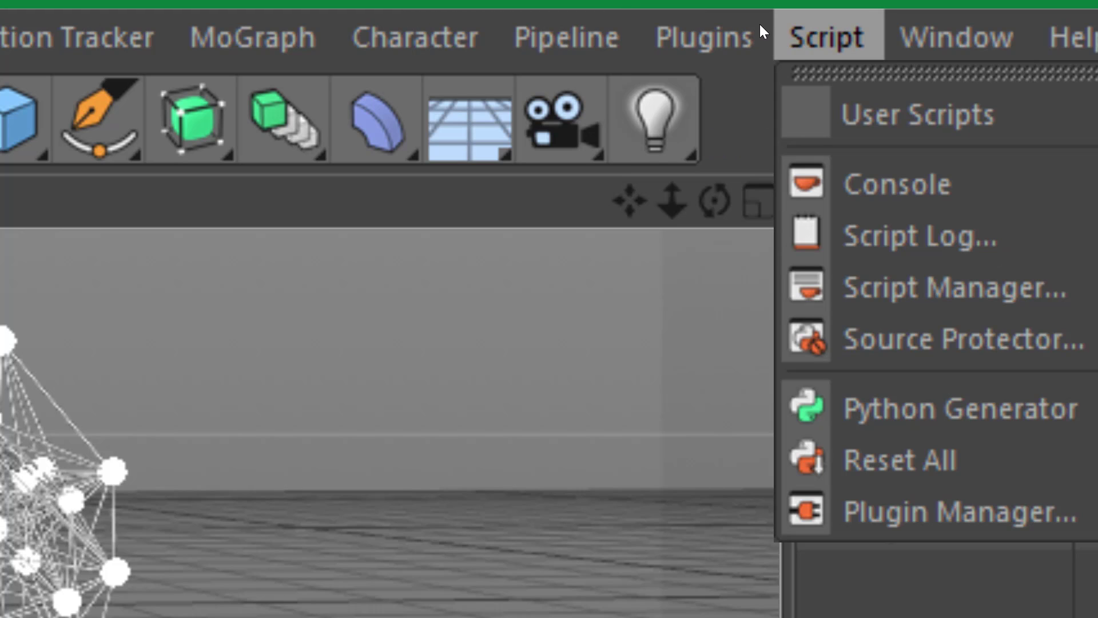
click(729, 30)
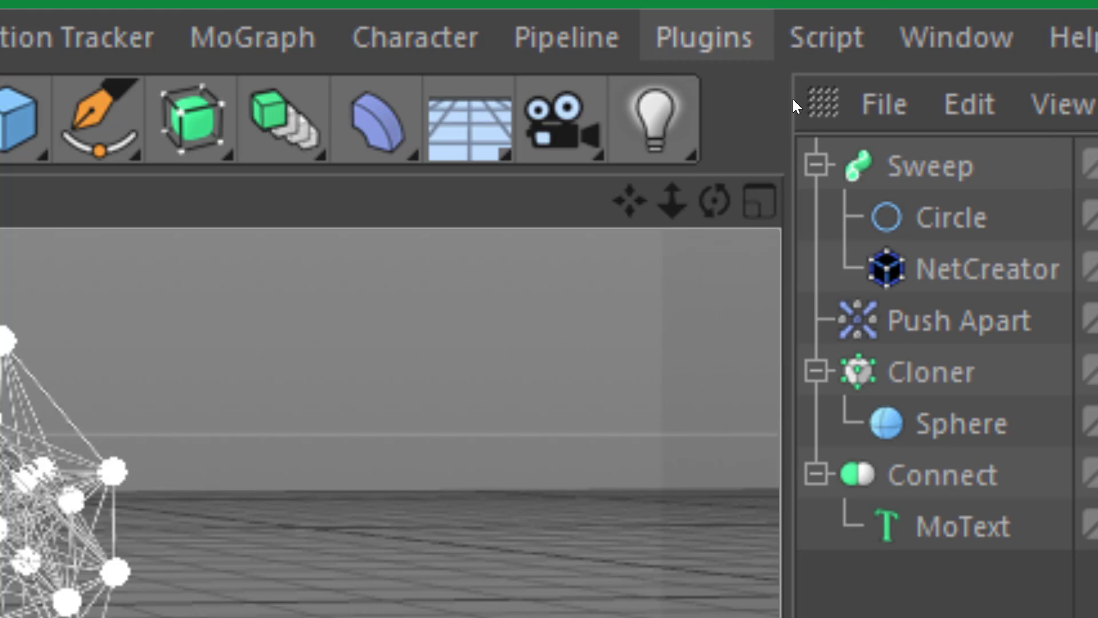
right_click(935, 166)
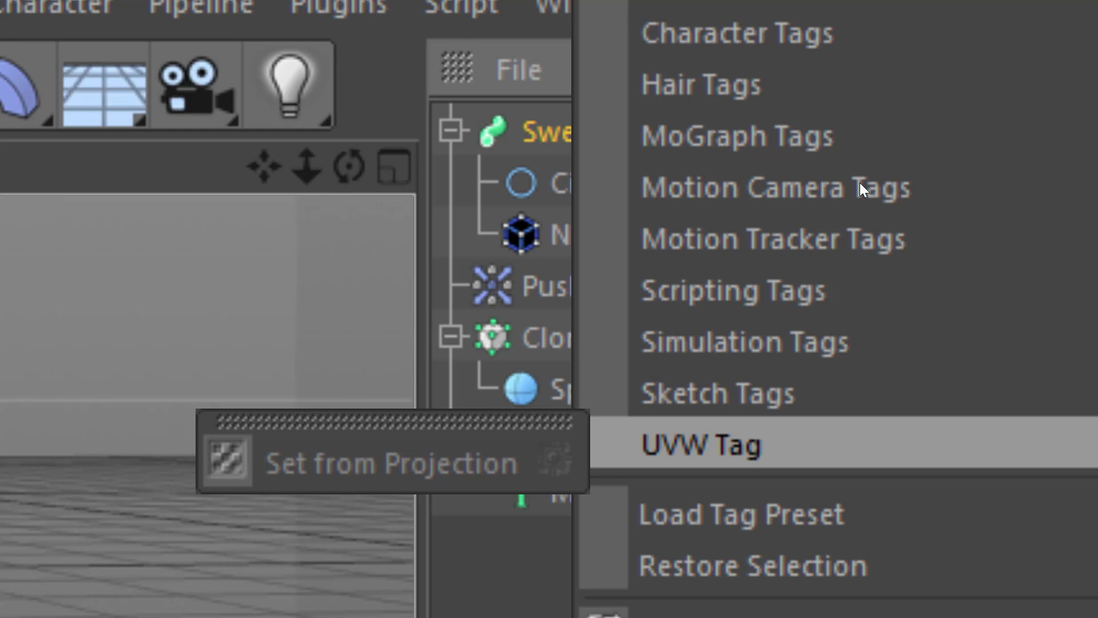
key(Escape)
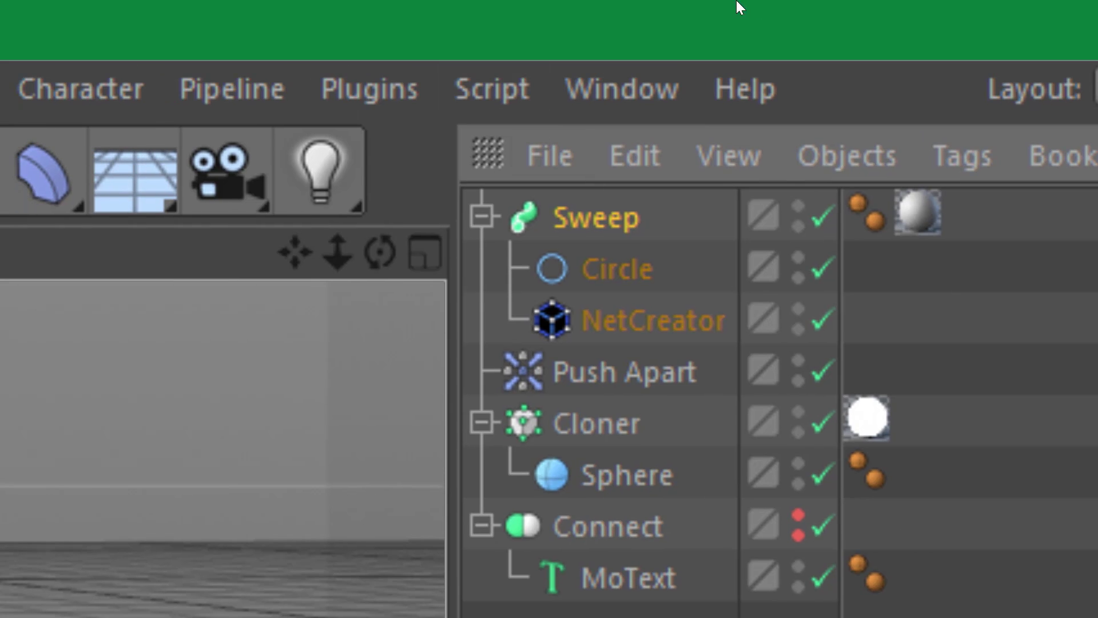
click(372, 88)
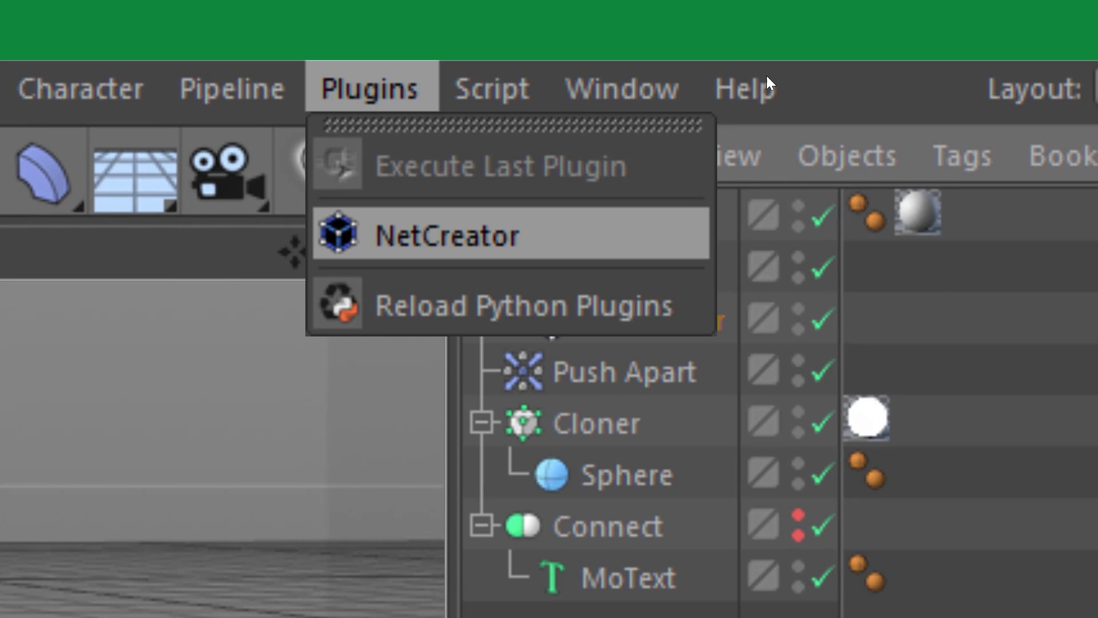
click(482, 232)
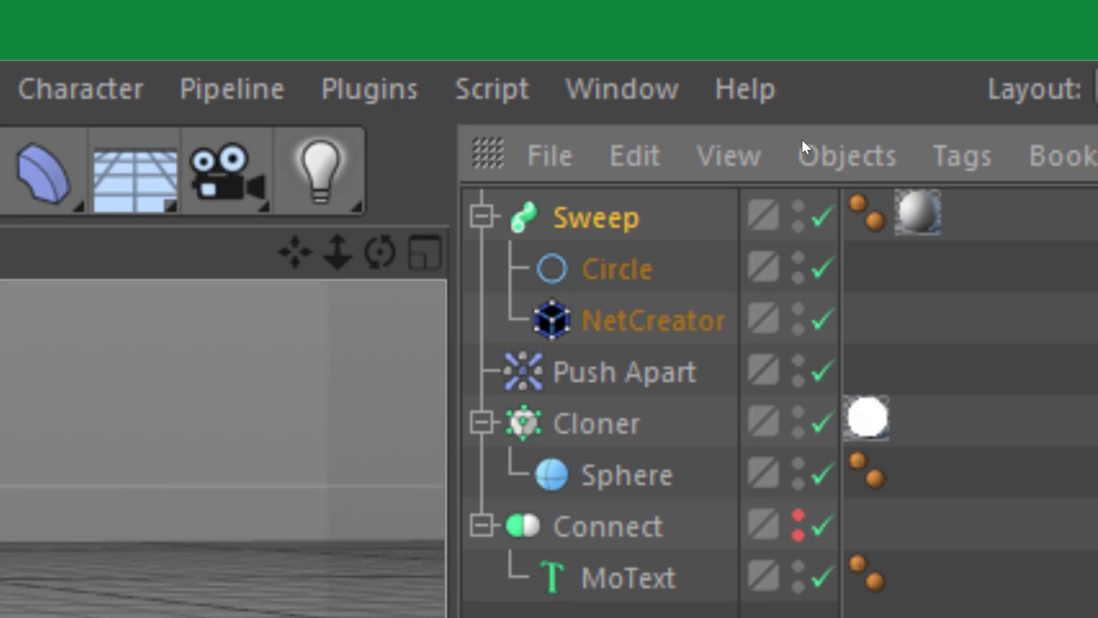
- Start a new project, add a MoText object, and orbit the view to face it
key(ctrl+n)
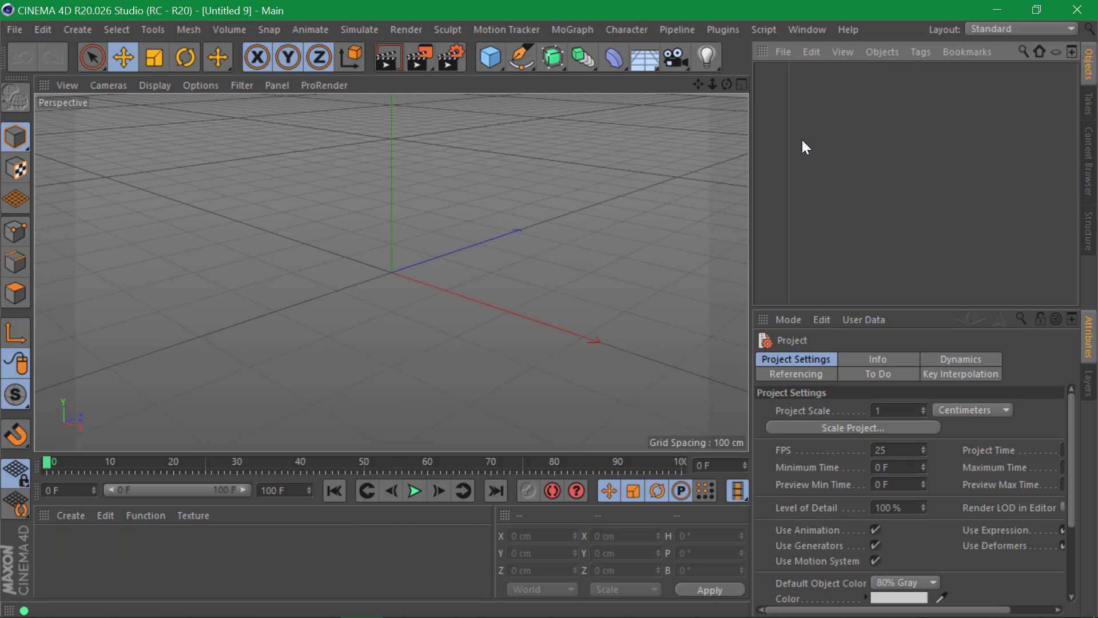
click(528, 30)
mouse_move(571, 30)
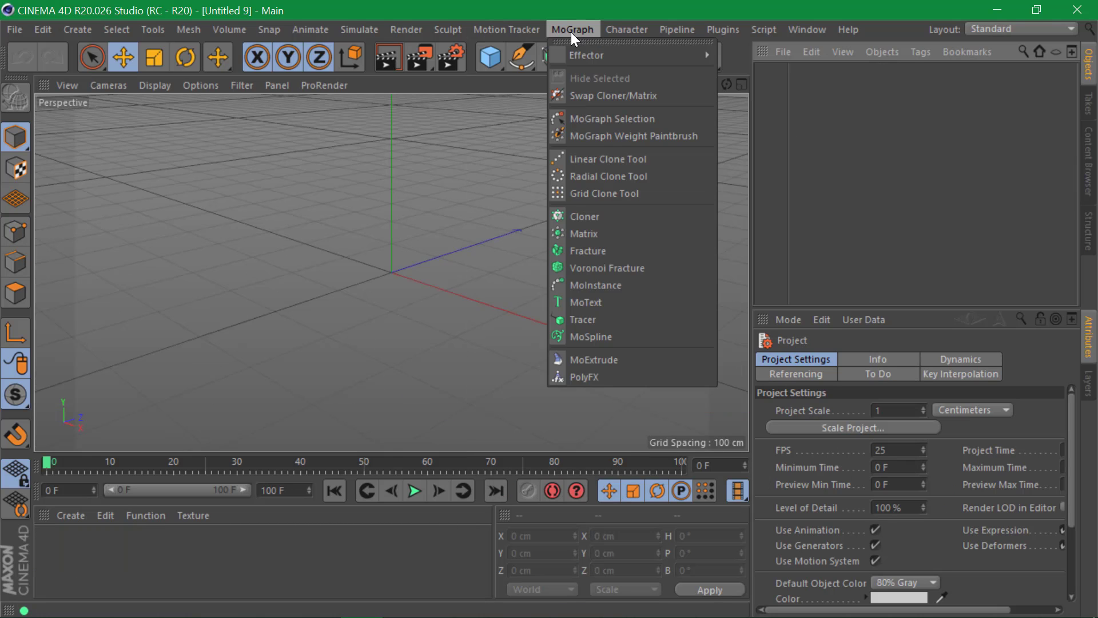
click(606, 301)
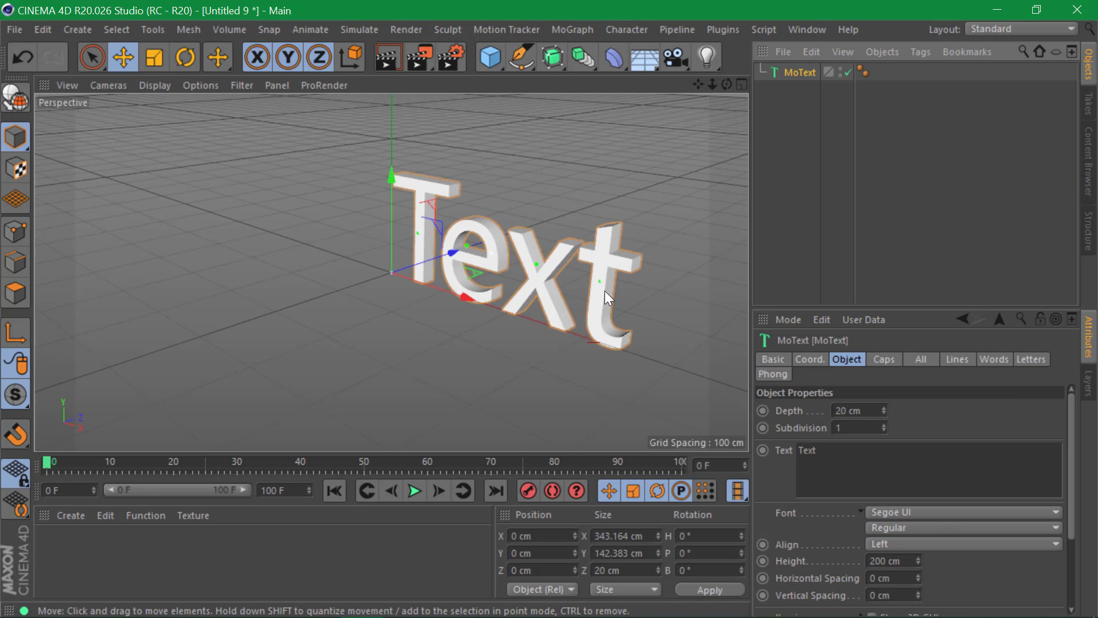
alt+drag(373, 259, 533, 255)
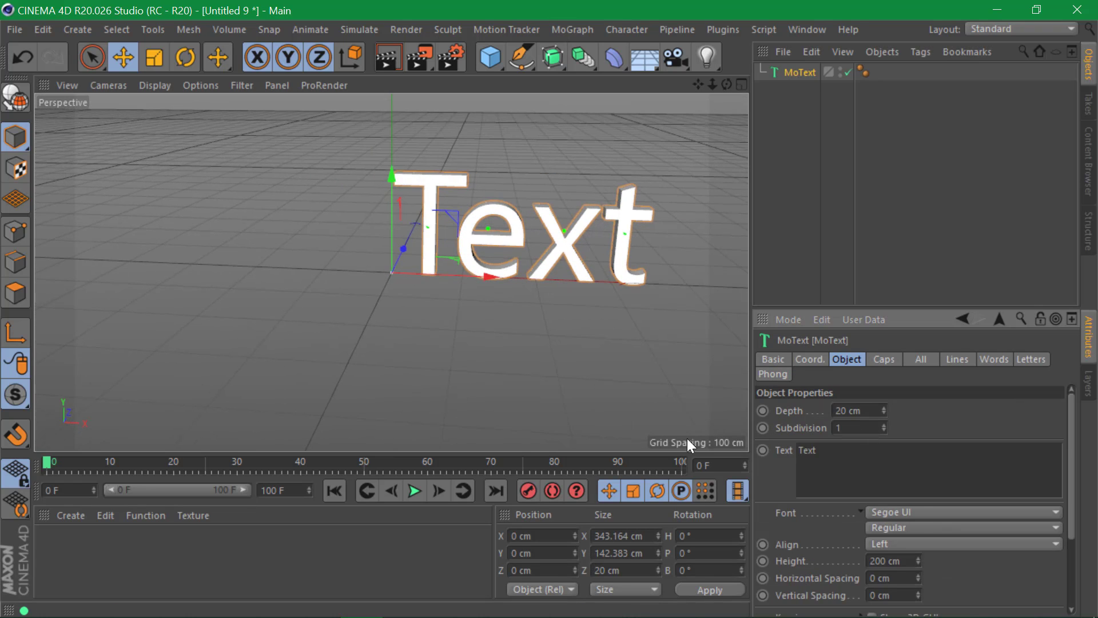
- Set the MoText to a bold, middle-aligned 'P' with 30 cm depth
double_click(807, 450)
text(P)
click(873, 527)
click(891, 540)
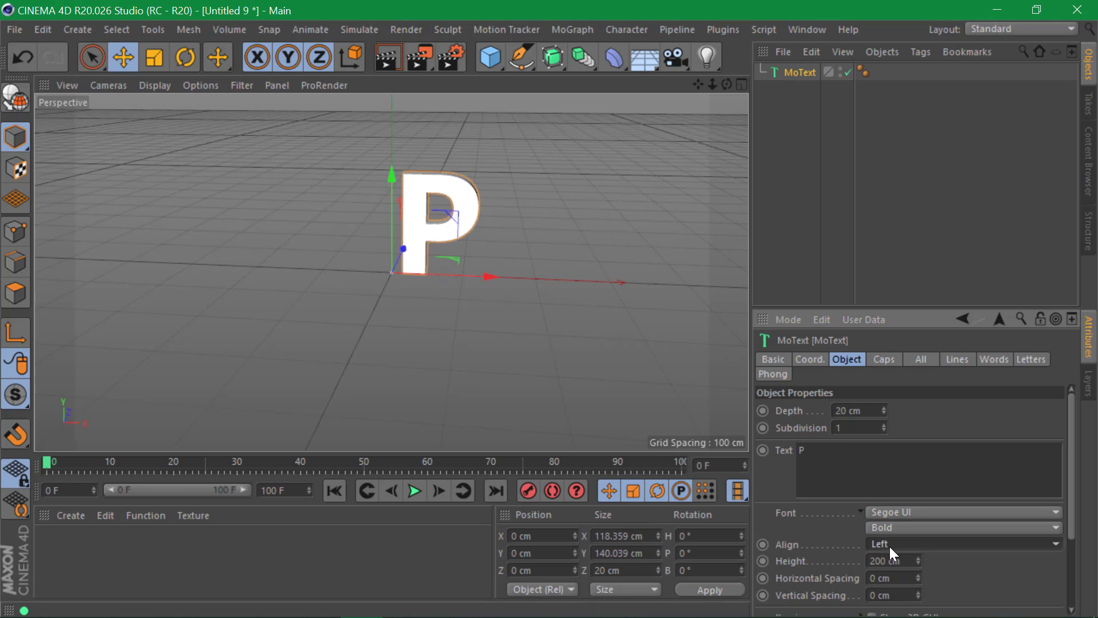
click(891, 547)
click(900, 572)
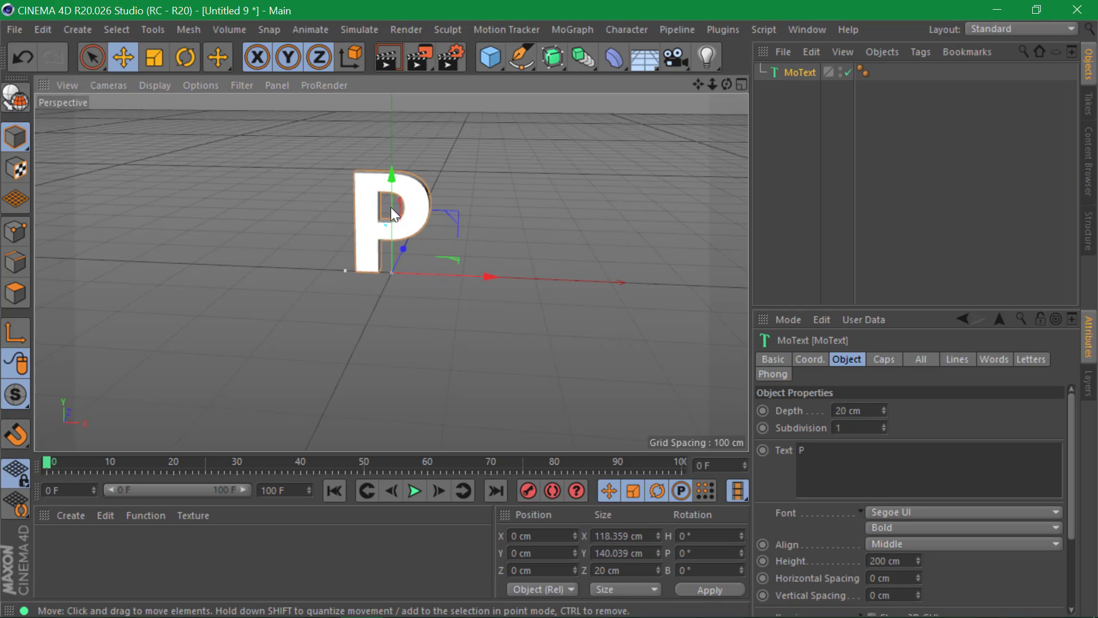
alt+drag(391, 208, 698, 87)
drag(865, 408, 791, 408)
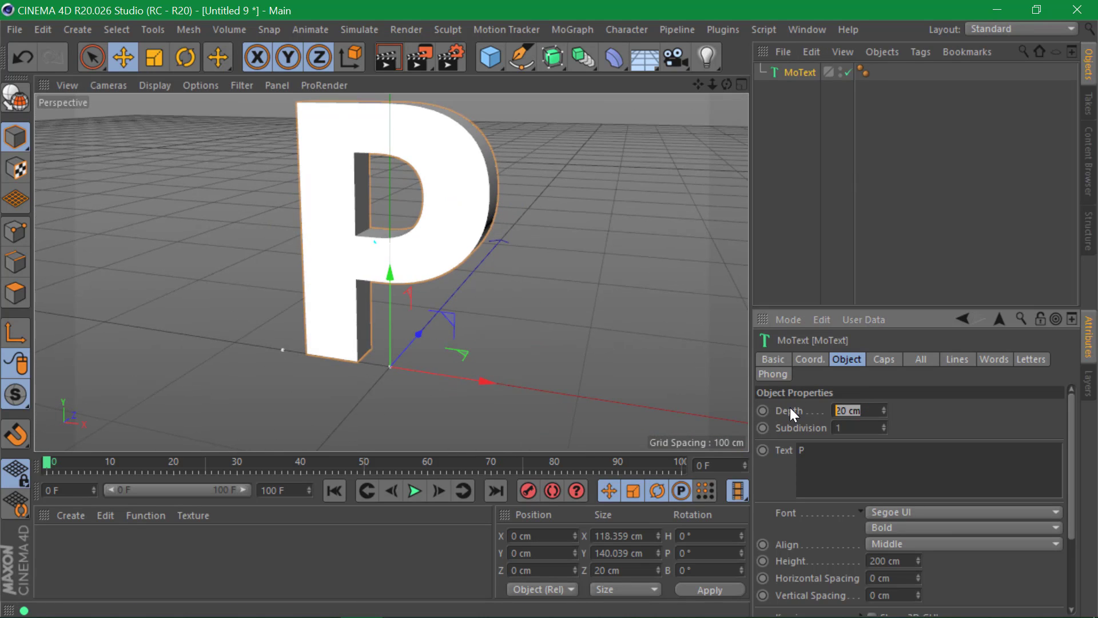
text(30)
key(Return)
click(855, 169)
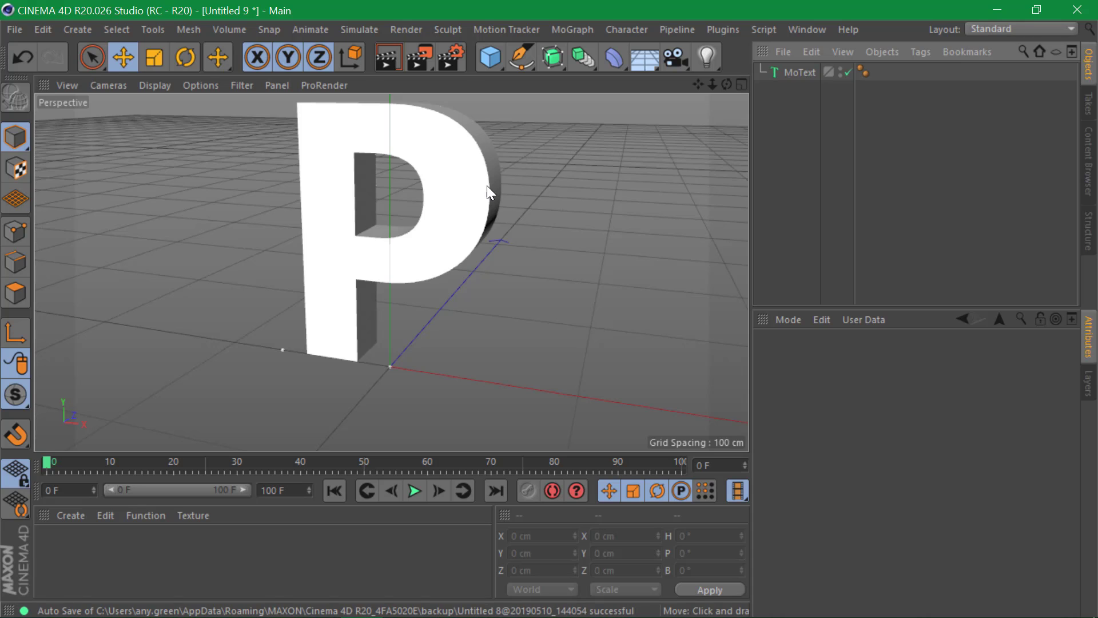
- Add a Sphere and scale it down to about 23.2 cm
click(492, 63)
click(812, 113)
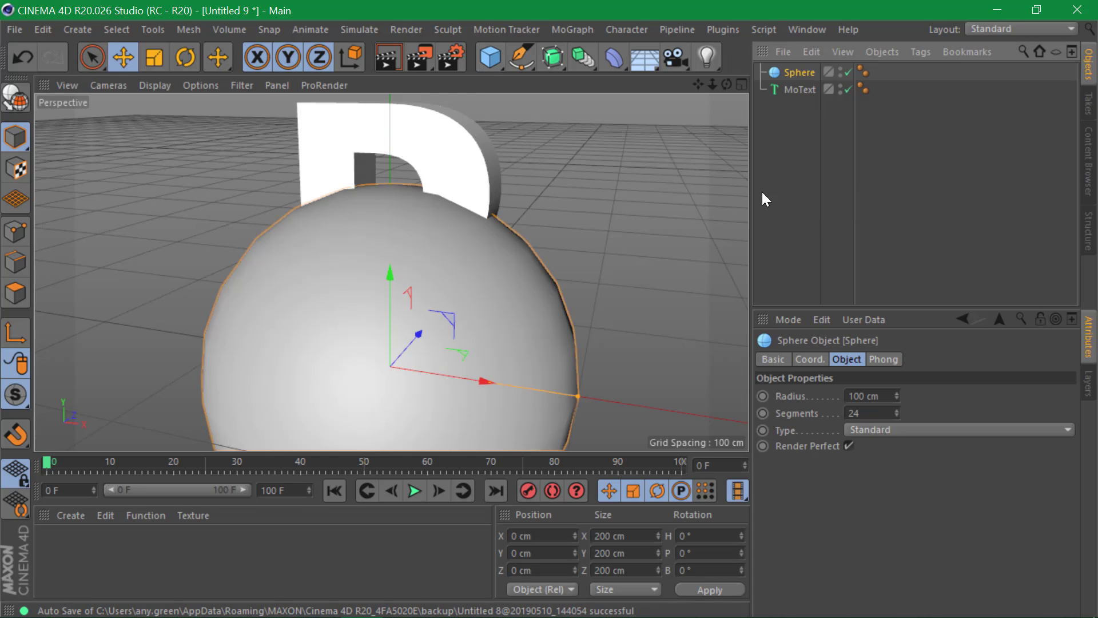
key(t)
drag(532, 321, 17, 532)
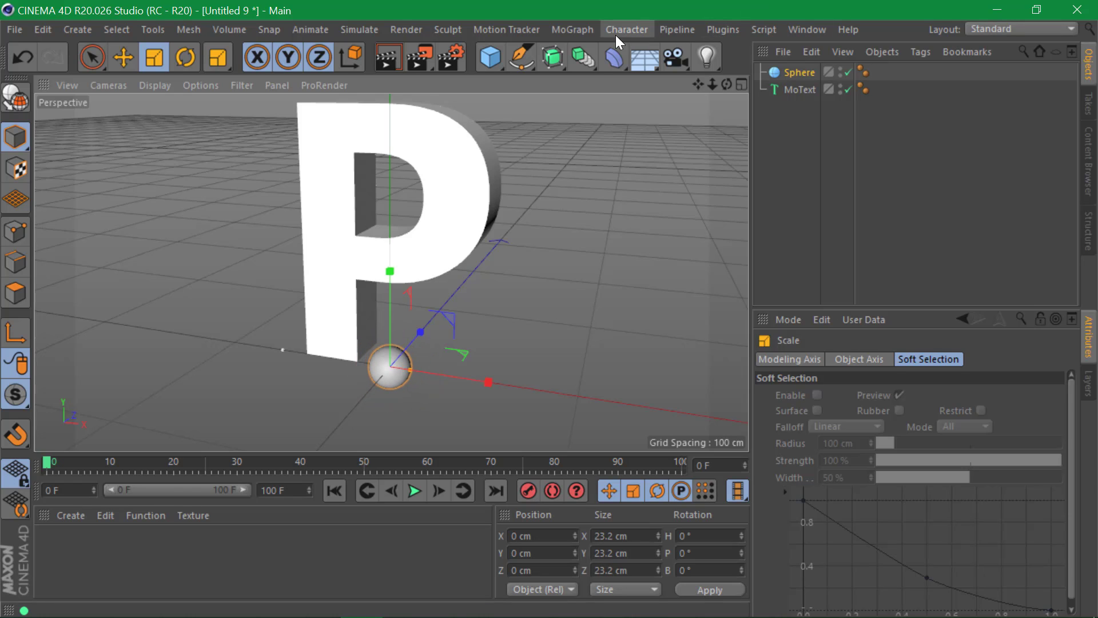
- Put the Sphere in a Cloner set to Object mode using the MoText as source
click(553, 31)
click(612, 216)
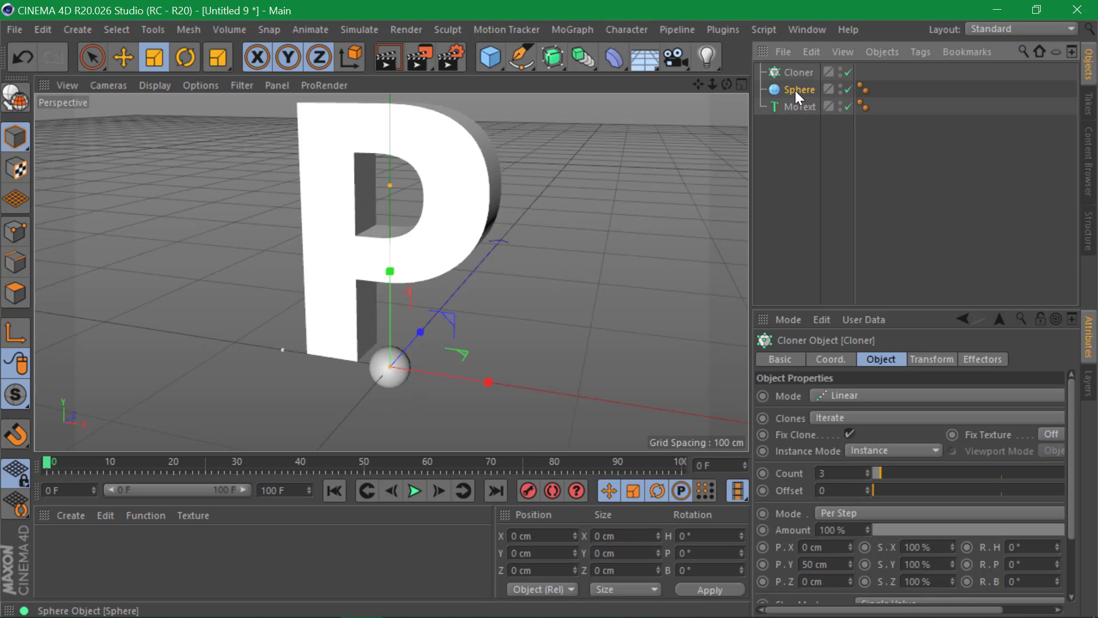
drag(795, 90, 801, 73)
click(801, 72)
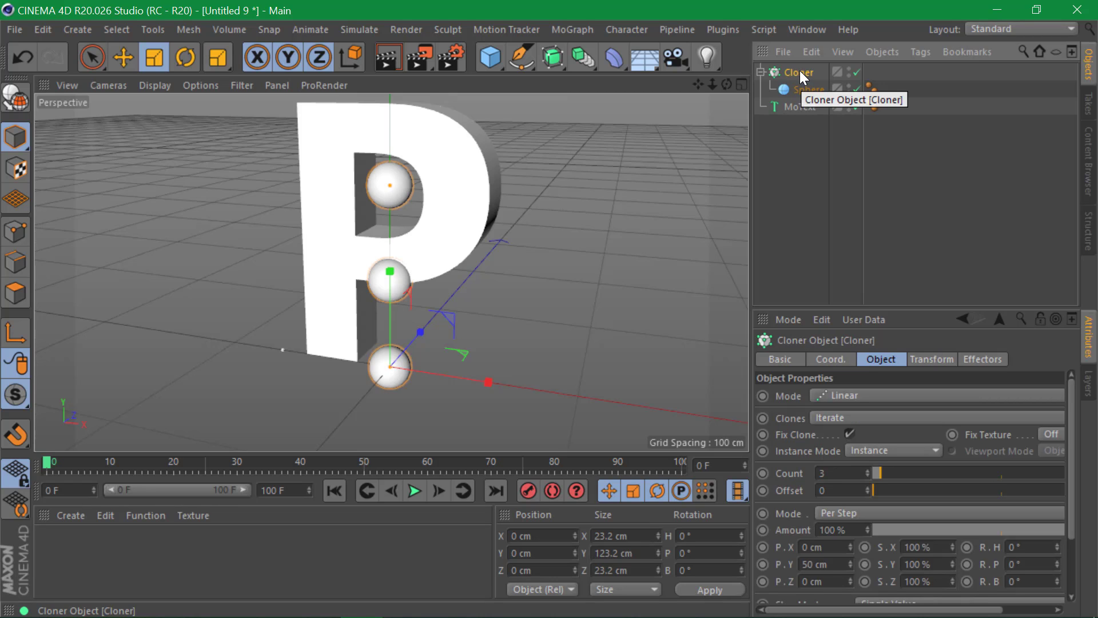
click(804, 107)
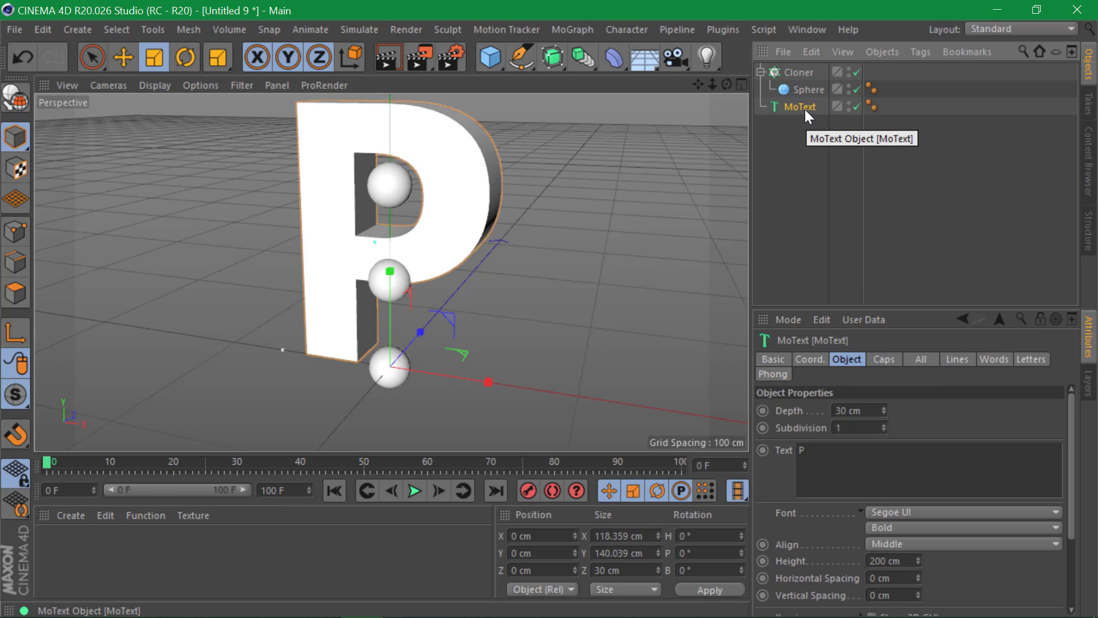
click(797, 73)
click(867, 394)
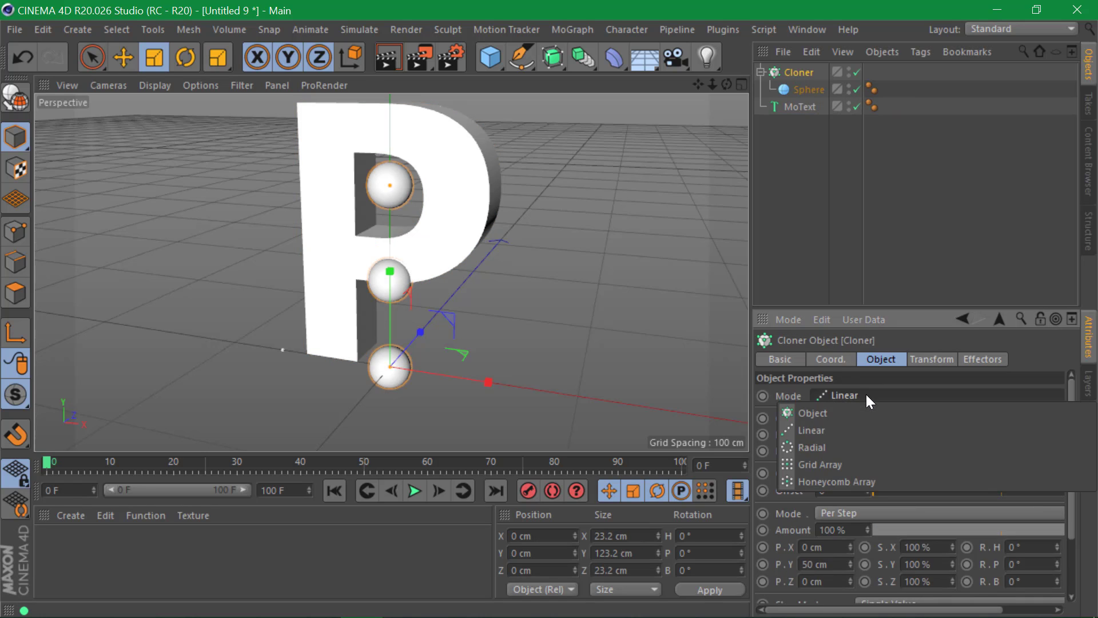
click(867, 413)
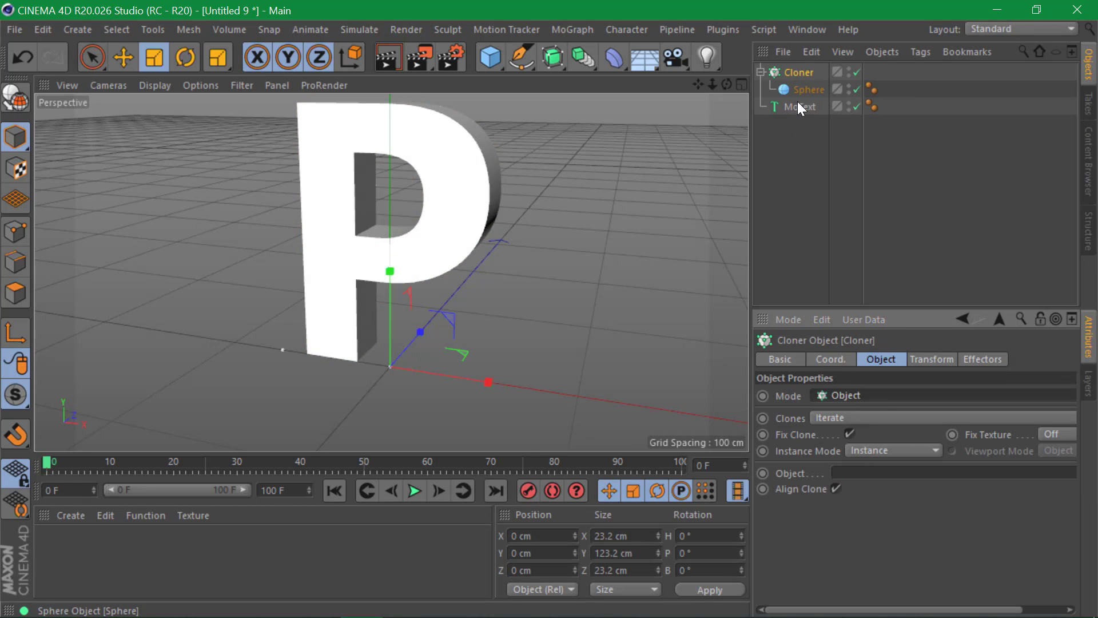
drag(797, 104, 871, 477)
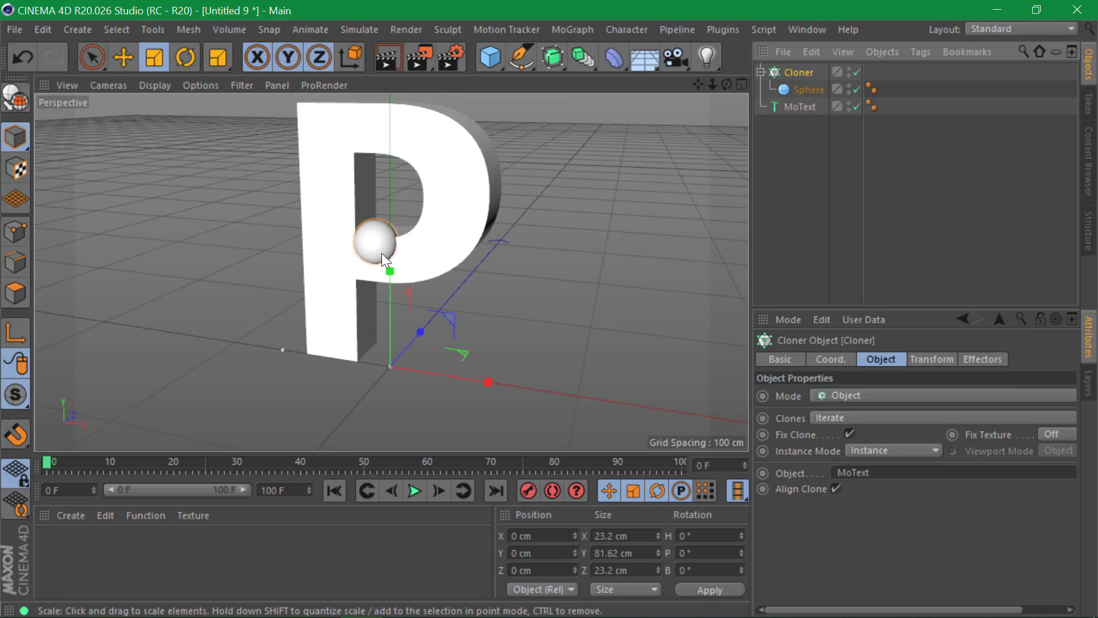
- Change the MoText text to 'Propella' and zoom out to view clones along the word
click(804, 106)
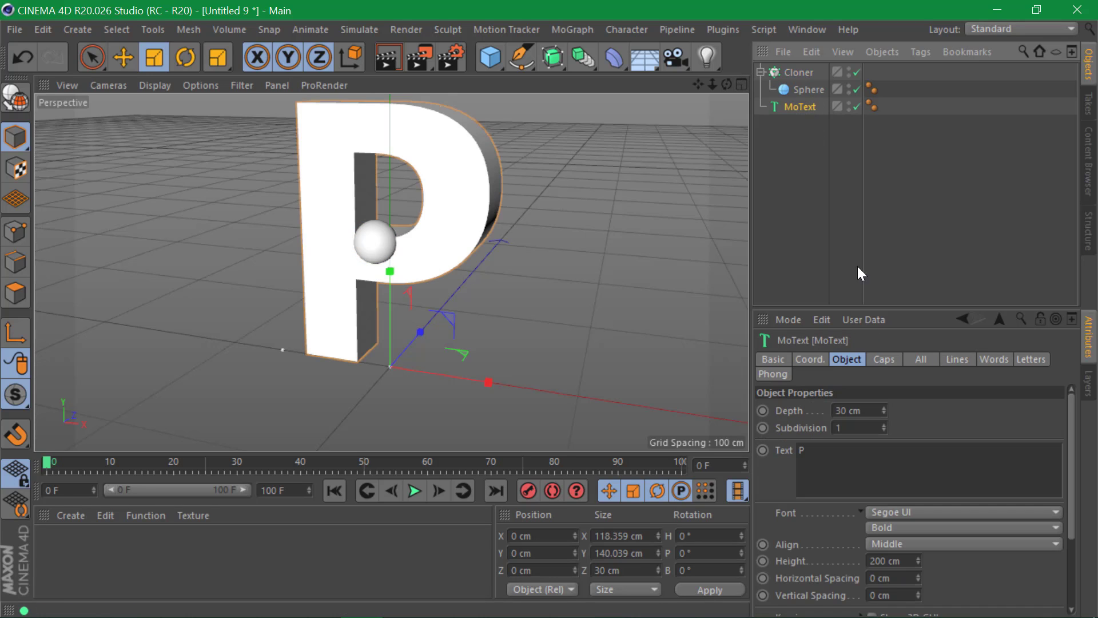
click(849, 455)
text(roperties)
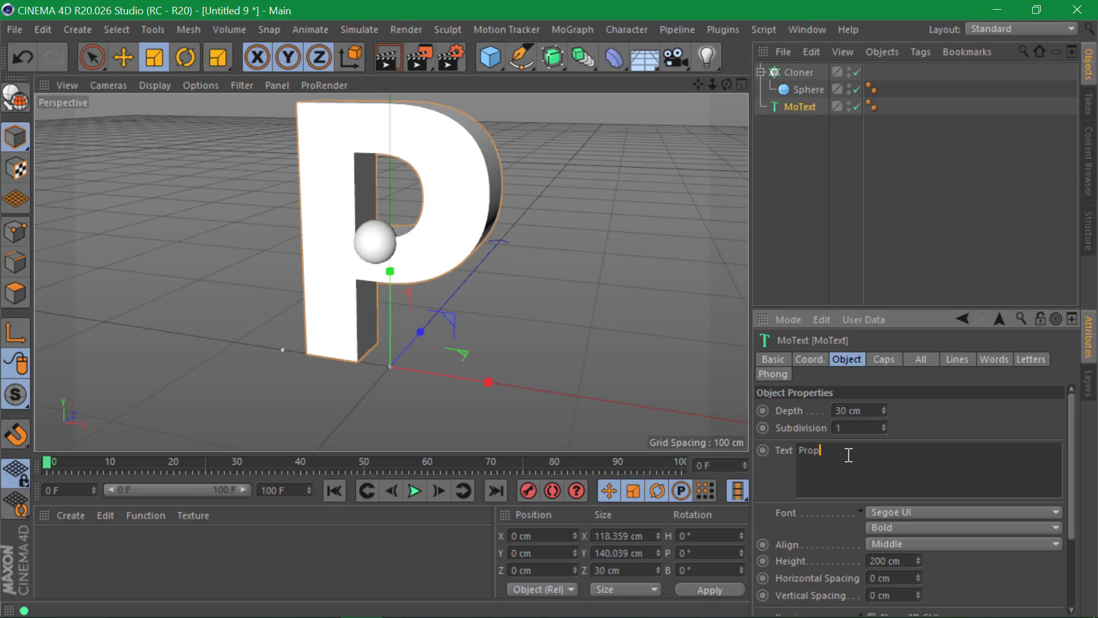
click(887, 266)
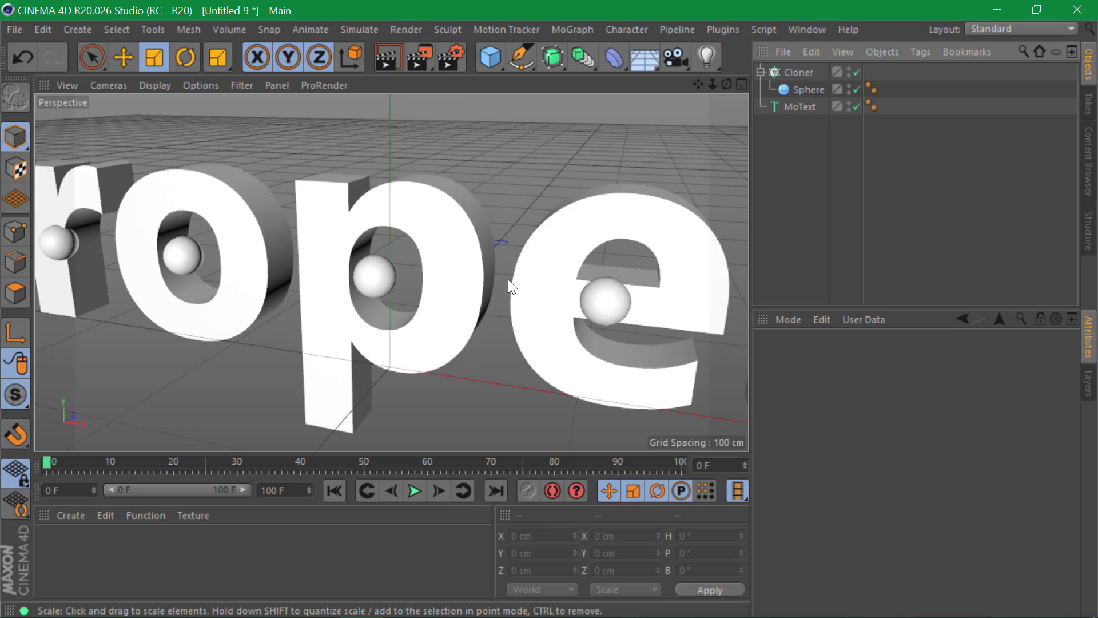
scroll(332, 280, down, 5)
alt+drag(343, 284, 355, 331)
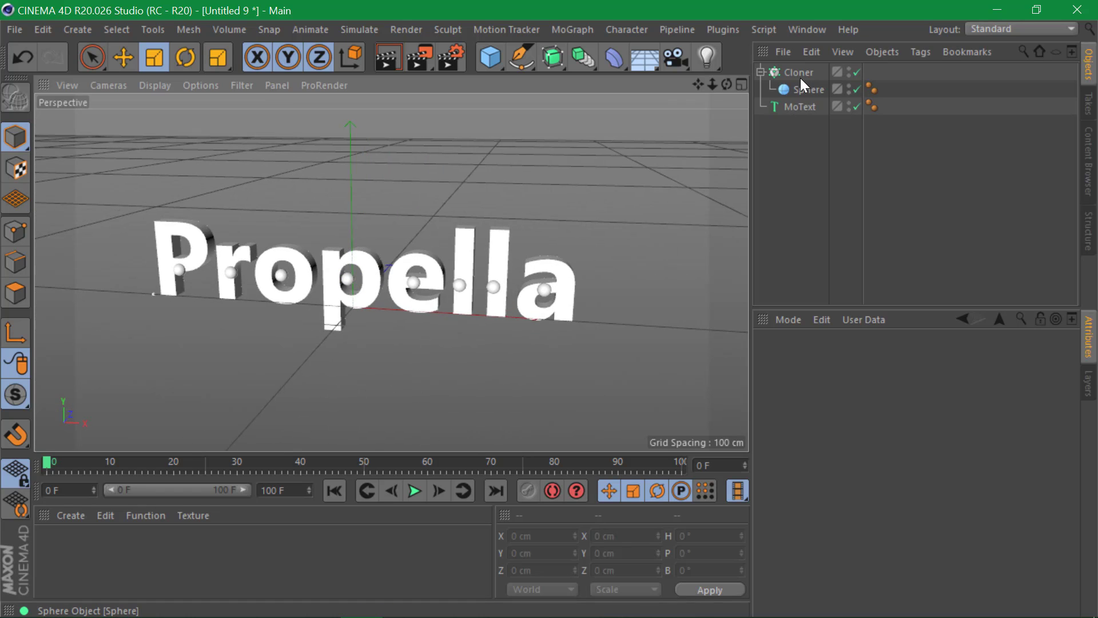
click(586, 60)
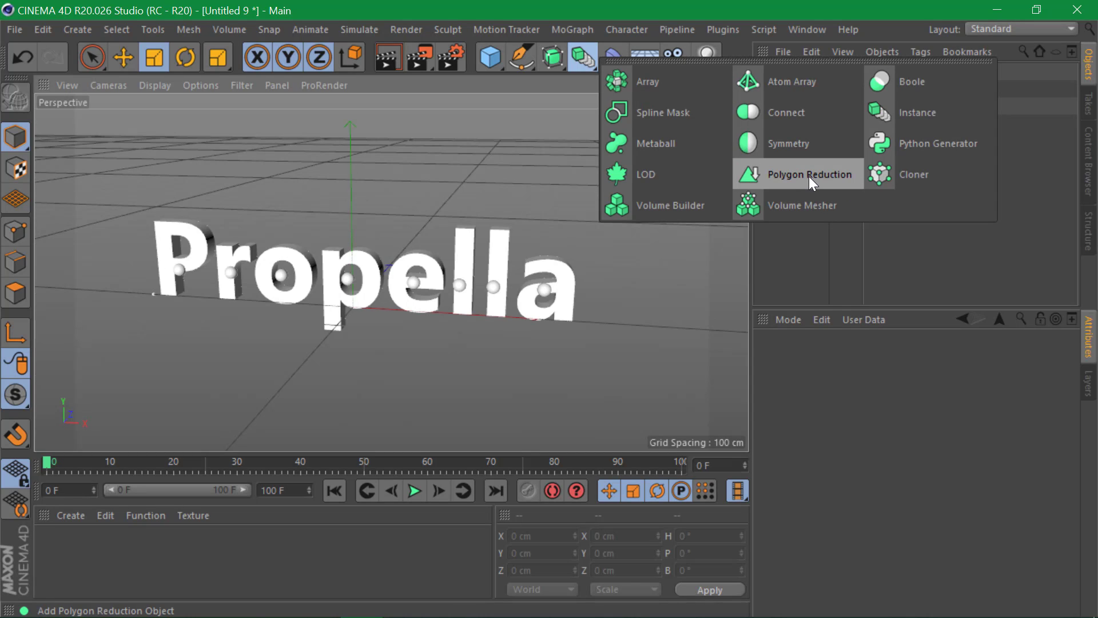
- Add a Connect object, nest the MoText inside it, and hide it in the viewport
click(813, 114)
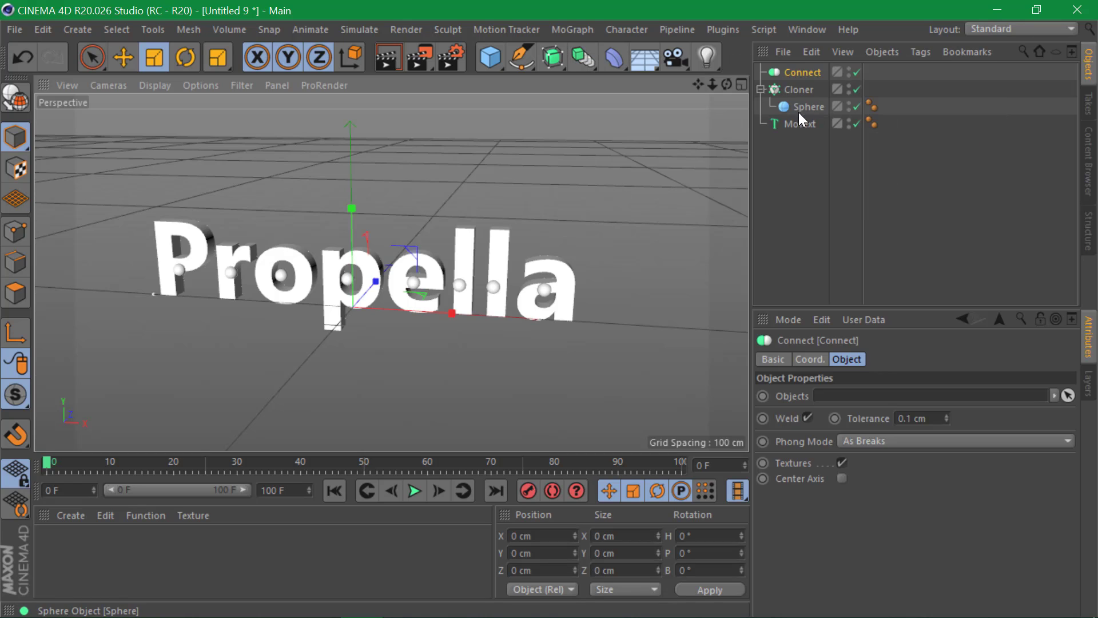
drag(805, 112, 884, 482)
click(798, 107)
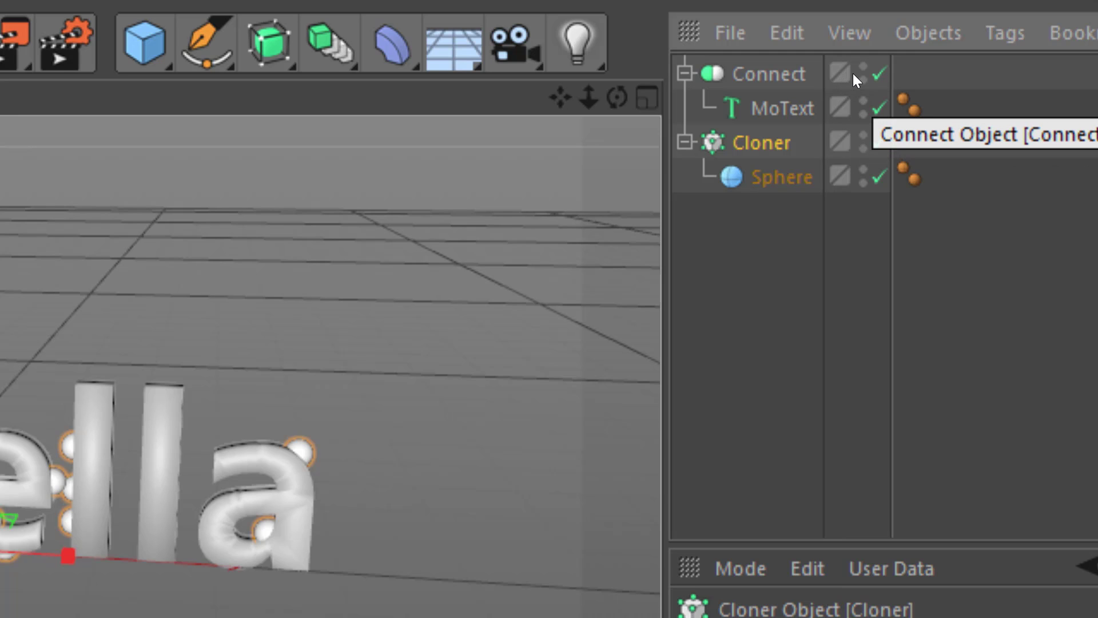
click(879, 74)
key(ctrl+z)
alt+double_click(853, 76)
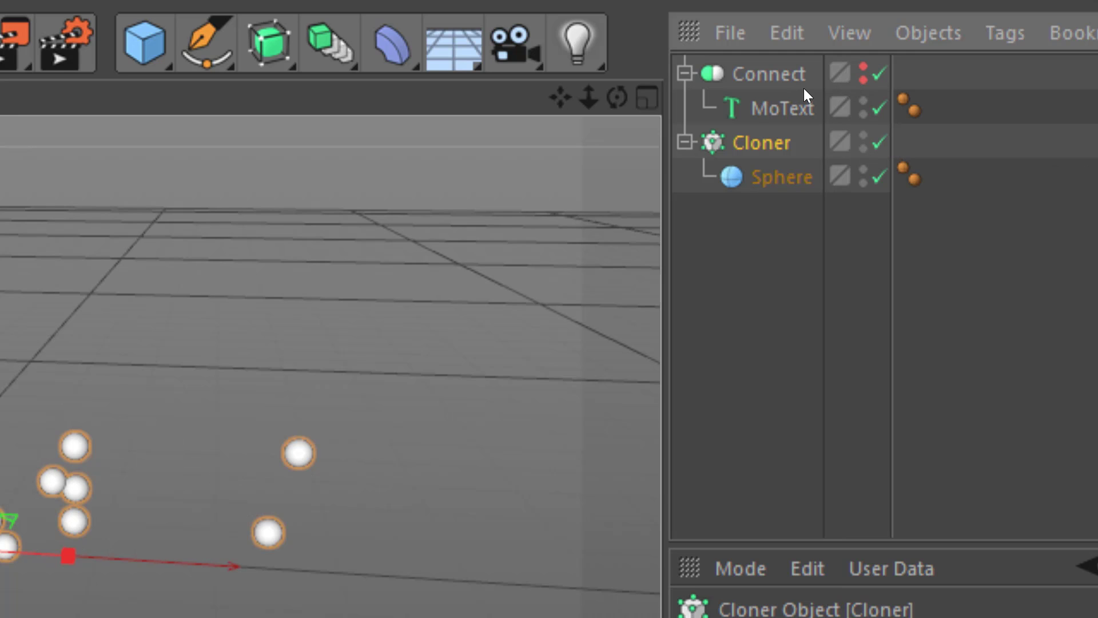
- Cut the MoText text back to a single 'P', viewing the clones from a higher angle
click(795, 104)
click(860, 538)
key(BackSpace)
key(BackSpace)
key(BackSpace)
key(BackSpace)
key(BackSpace)
key(BackSpace)
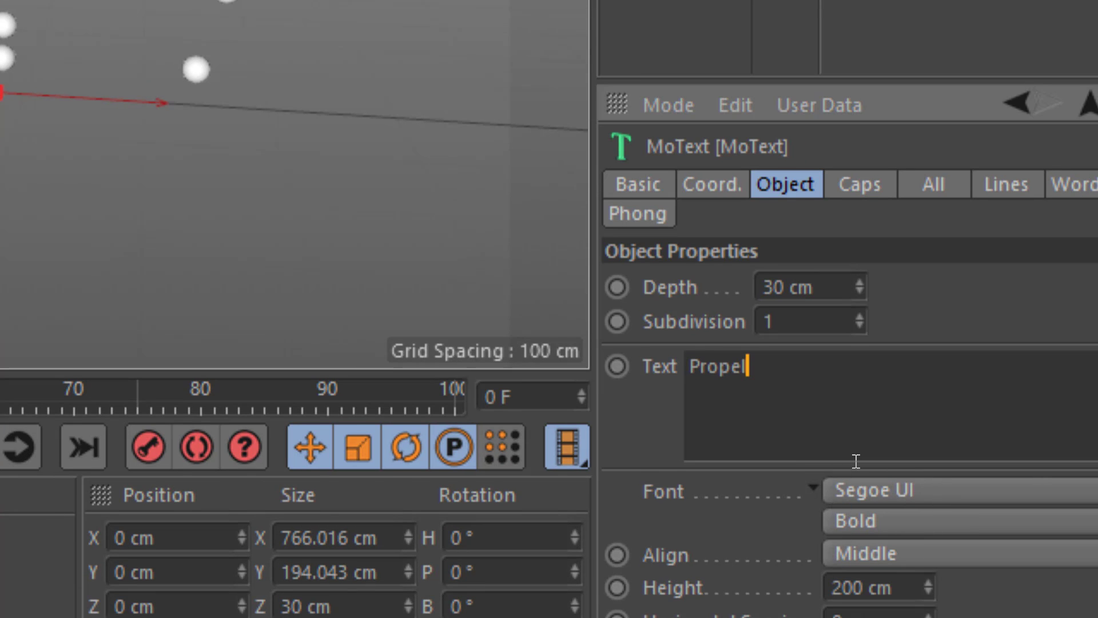
key(BackSpace)
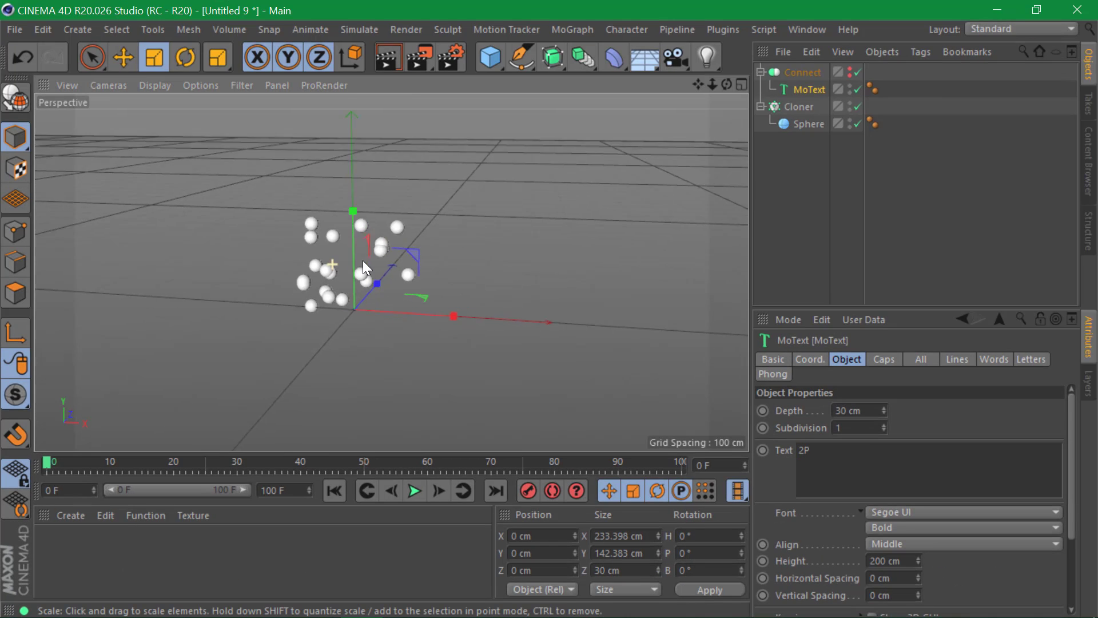
alt+right_drag(363, 260, 399, 256)
alt+drag(391, 268, 515, 337)
click(827, 450)
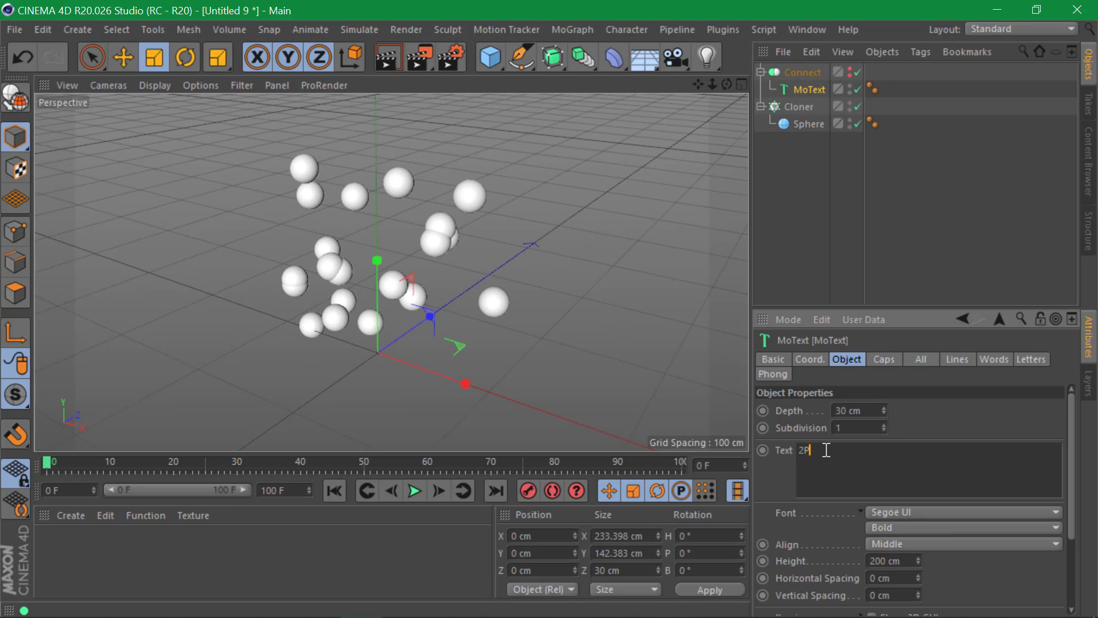
key(BackSpace)
key(BackSpace)
text(P)
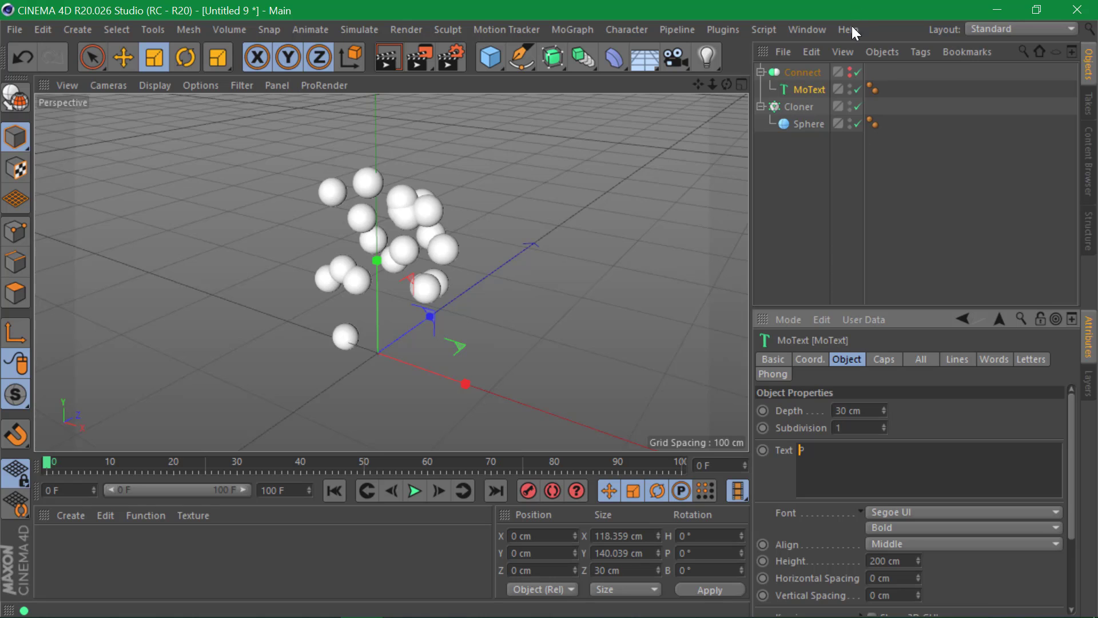
- Set the Cloner distribution to Volume and raise the count from 20 to 73
click(802, 117)
ctrl+click(802, 108)
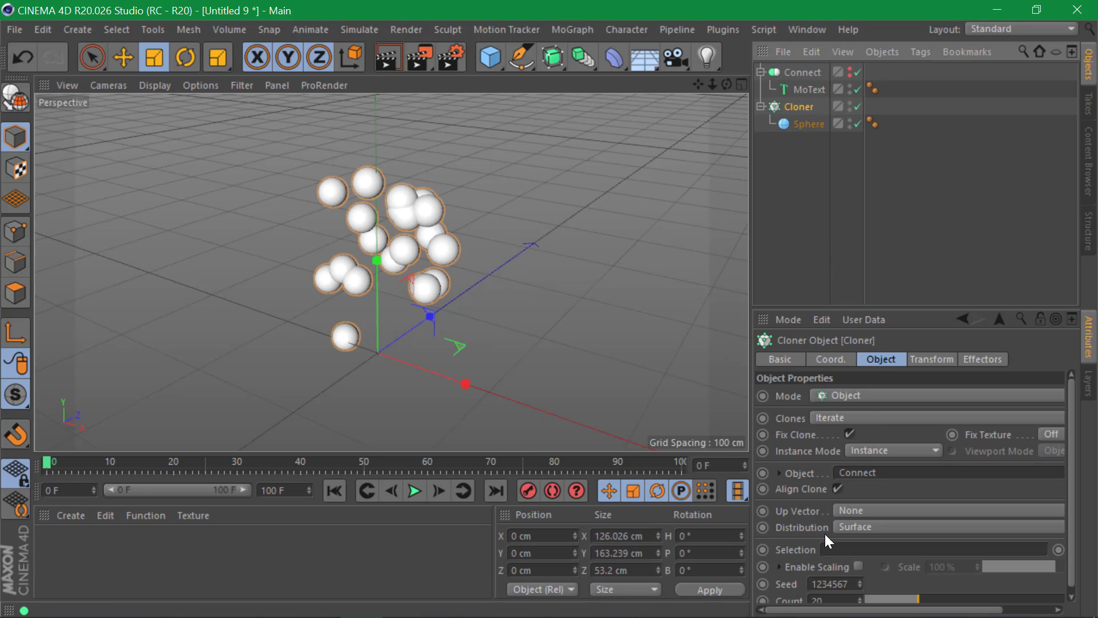
click(855, 528)
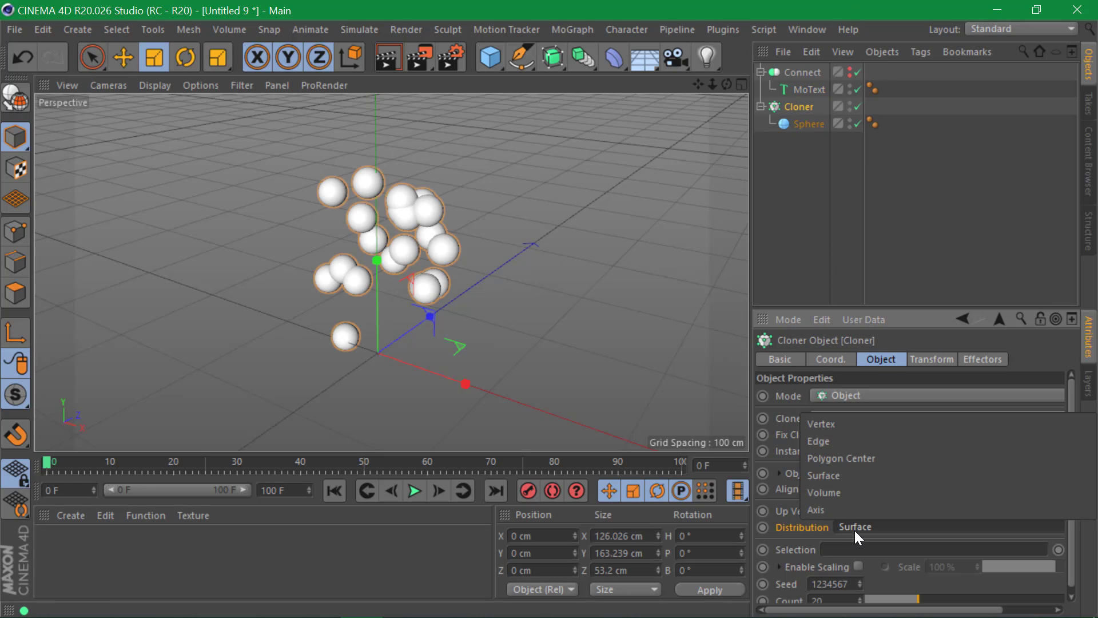
click(854, 494)
drag(936, 559, 1067, 566)
- Scale the Sphere down to about 5.182 cm across
click(794, 124)
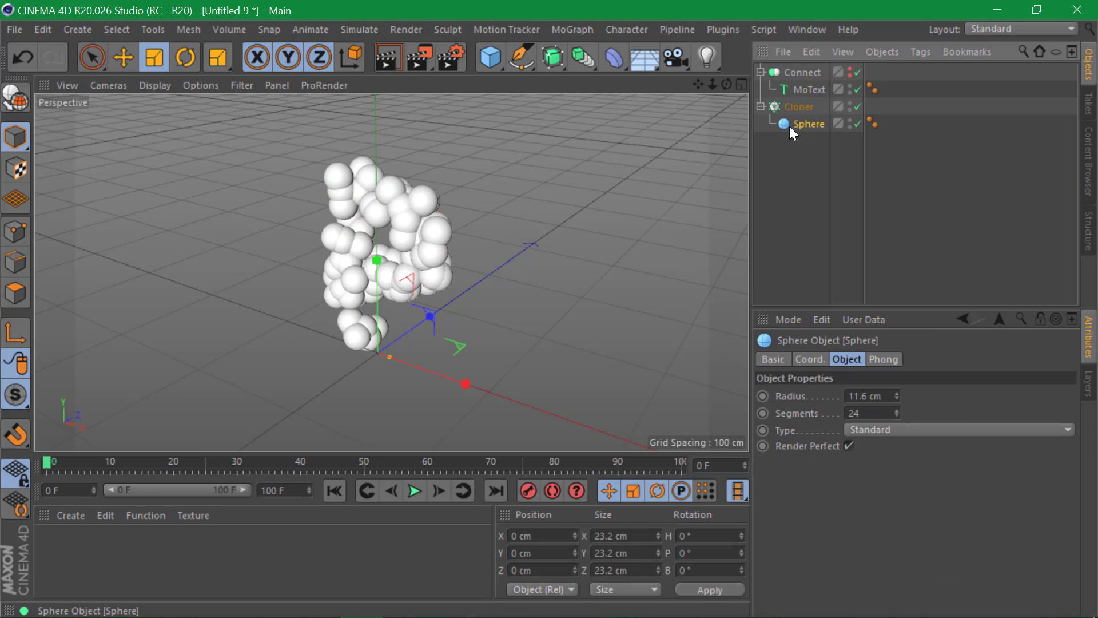
key(t)
drag(609, 189, 204, 349)
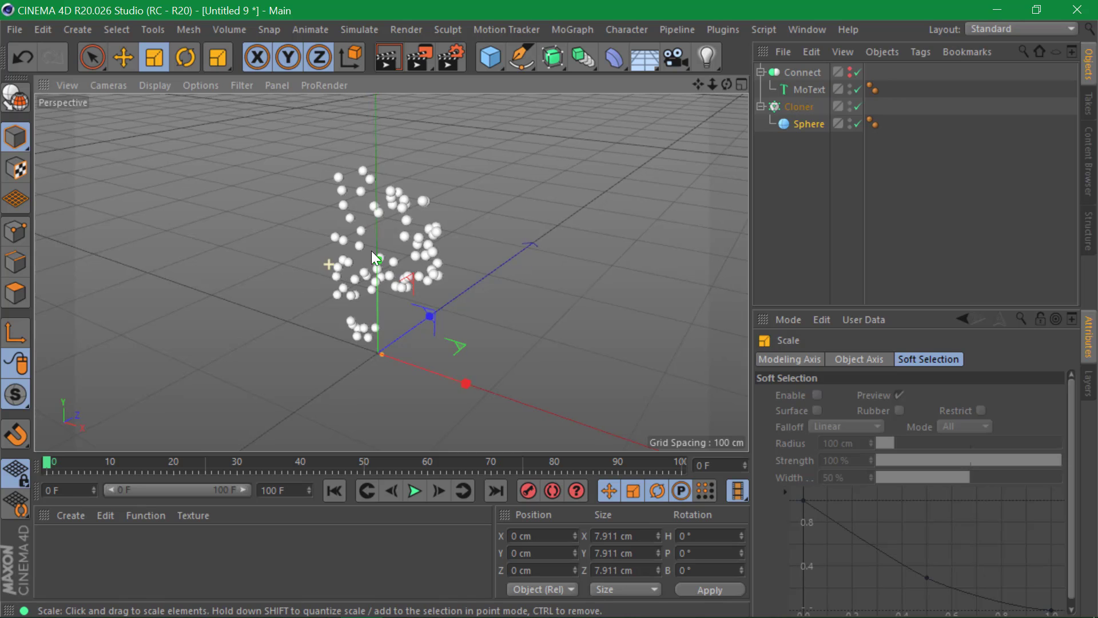
alt+drag(372, 250, 462, 218)
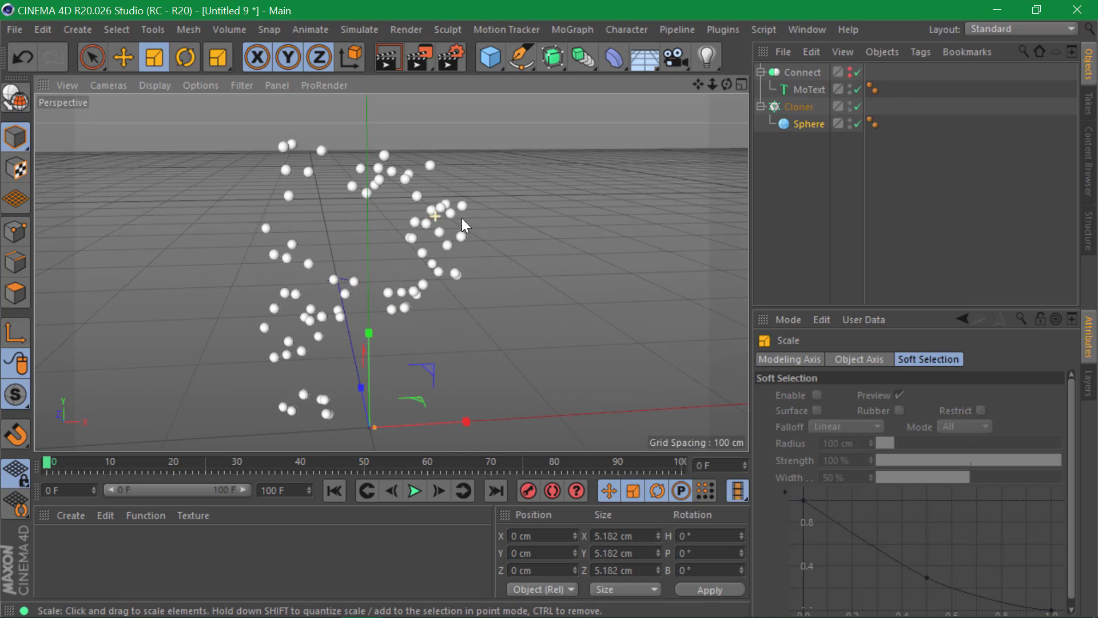
click(822, 112)
- Add a NetCreator from Plugins, try nesting the Cloner under it, then restore NetCreator to top level
click(715, 30)
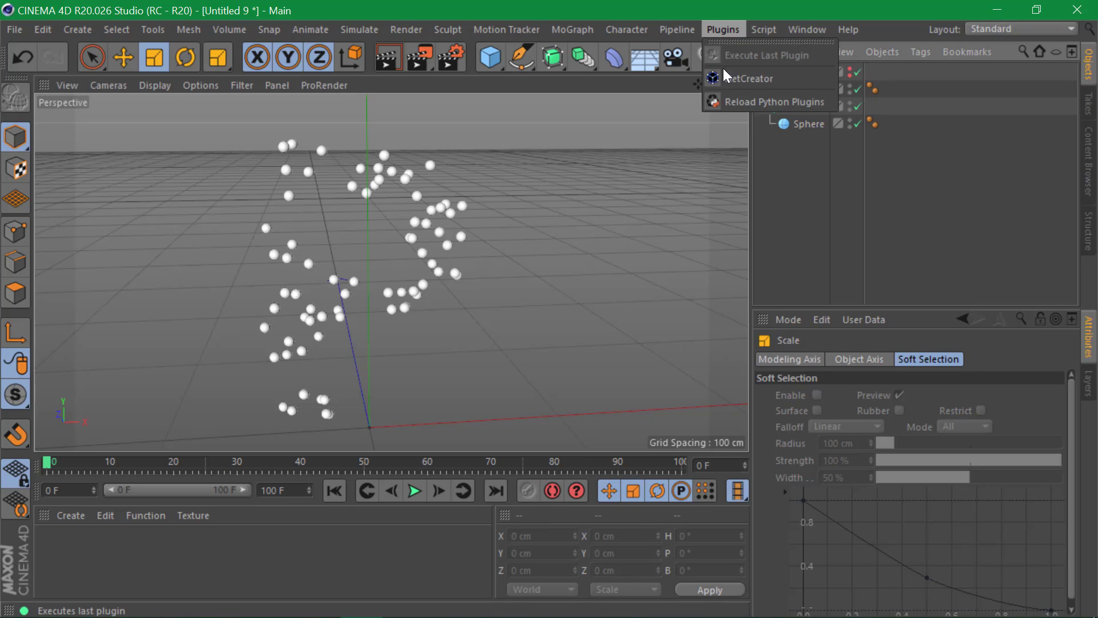
click(734, 83)
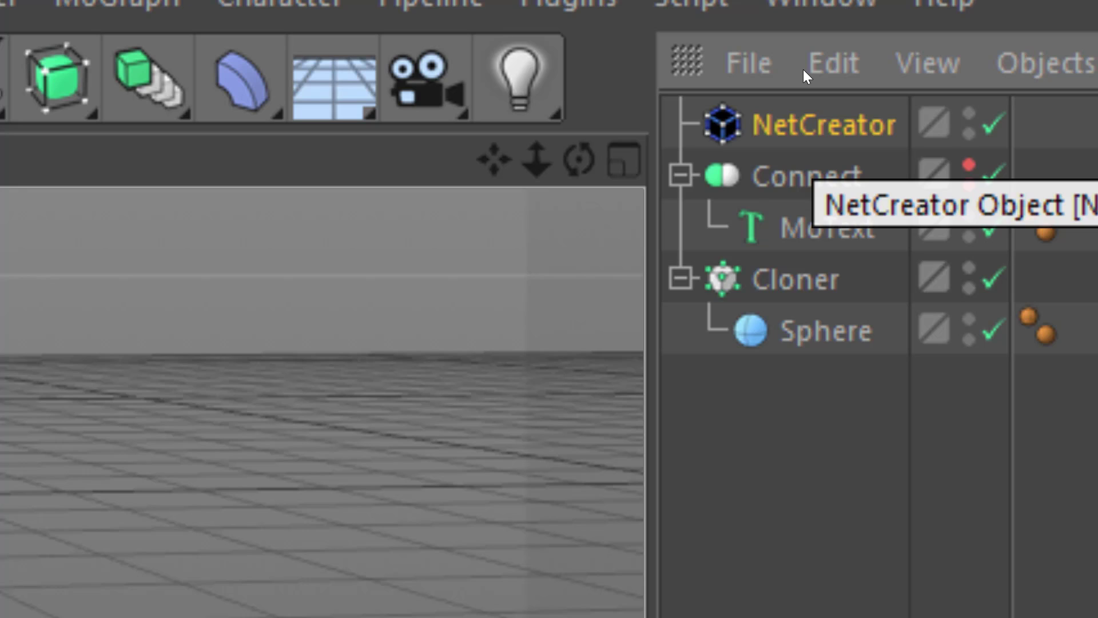
click(681, 175)
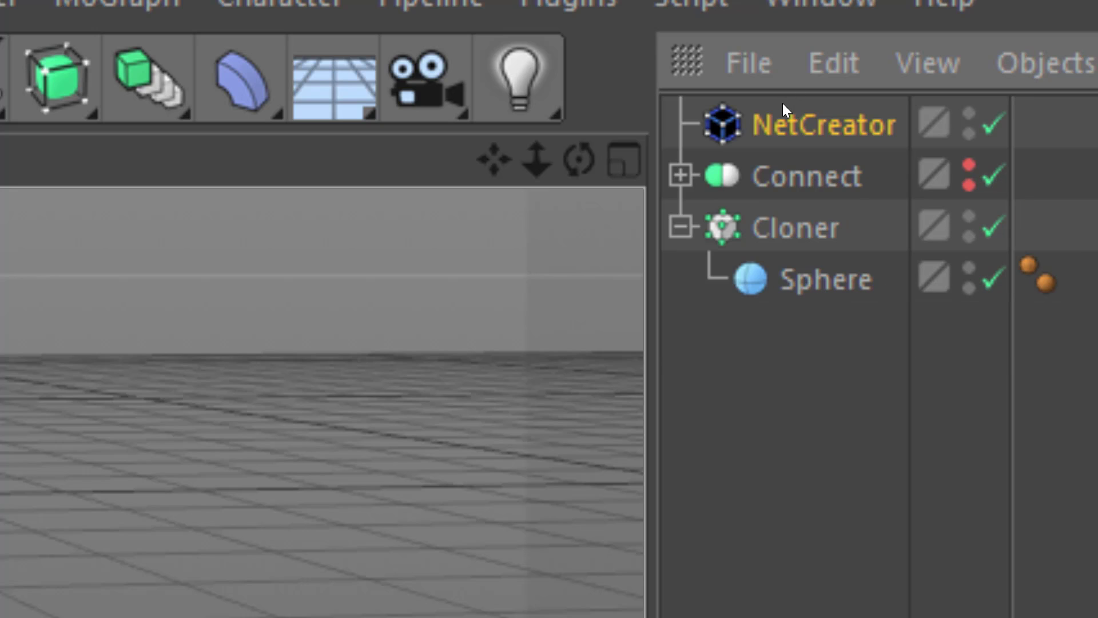
click(805, 227)
drag(800, 76, 800, 102)
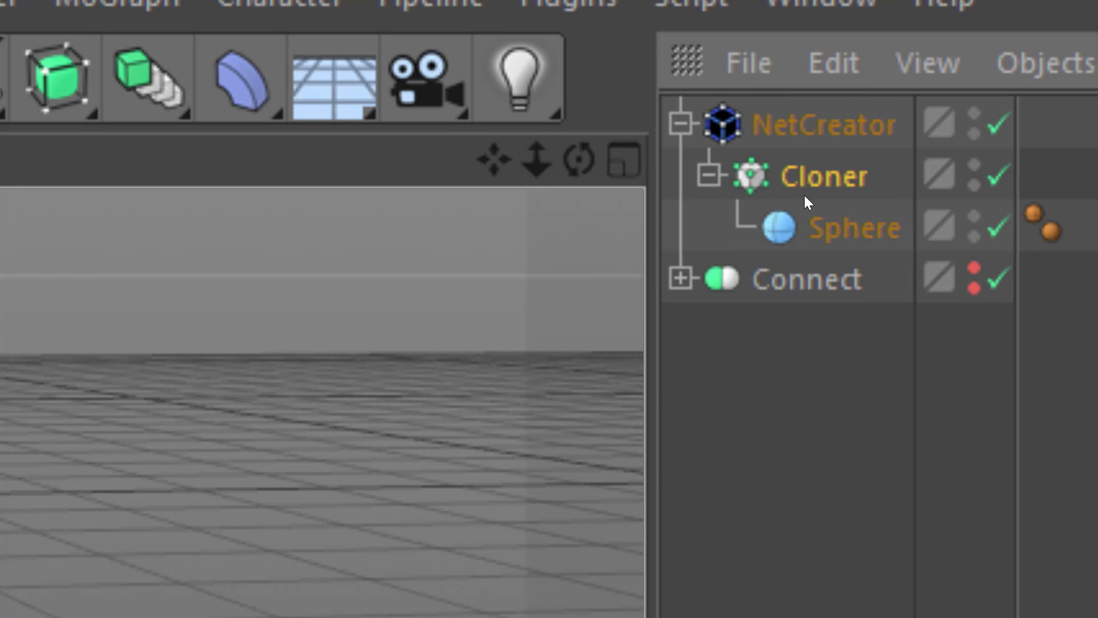
key(ctrl+z)
key(ctrl+z)
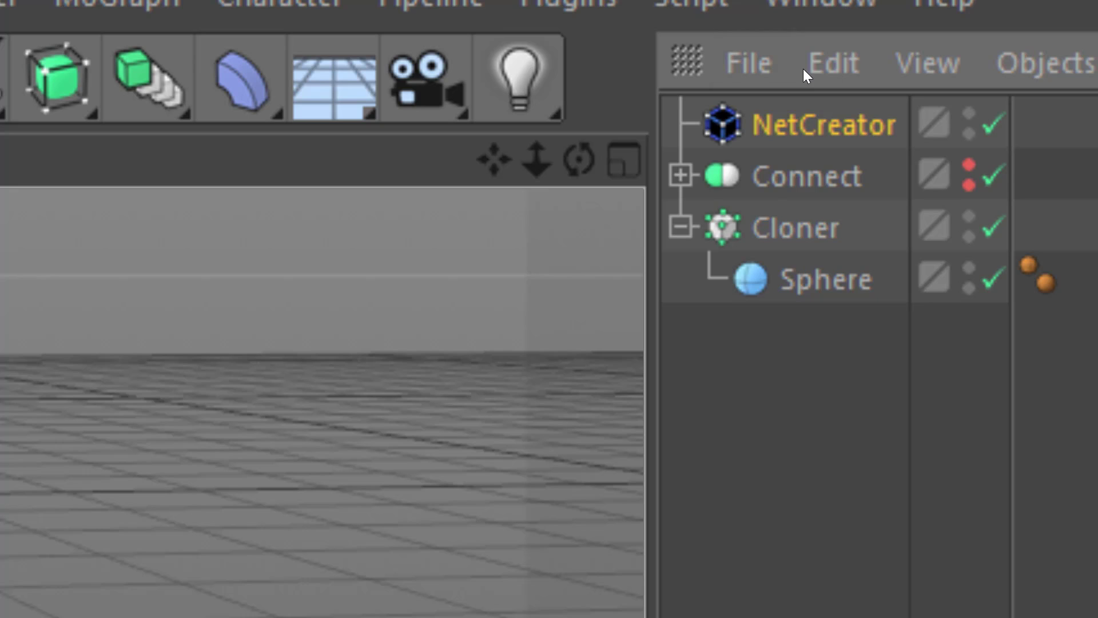
key(ctrl+z)
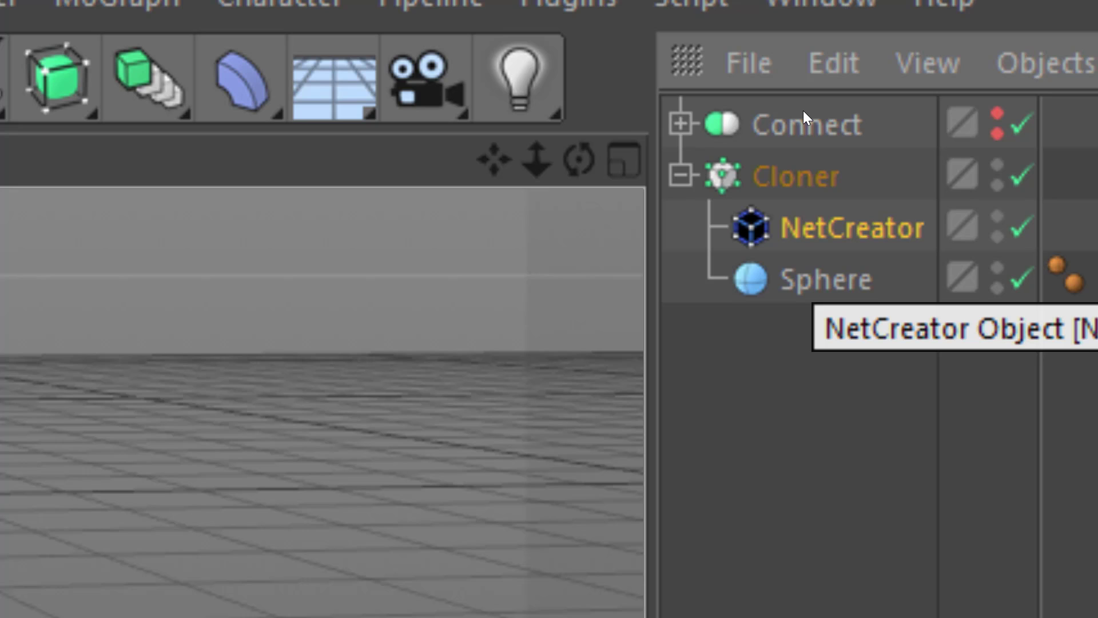
drag(804, 66, 804, 67)
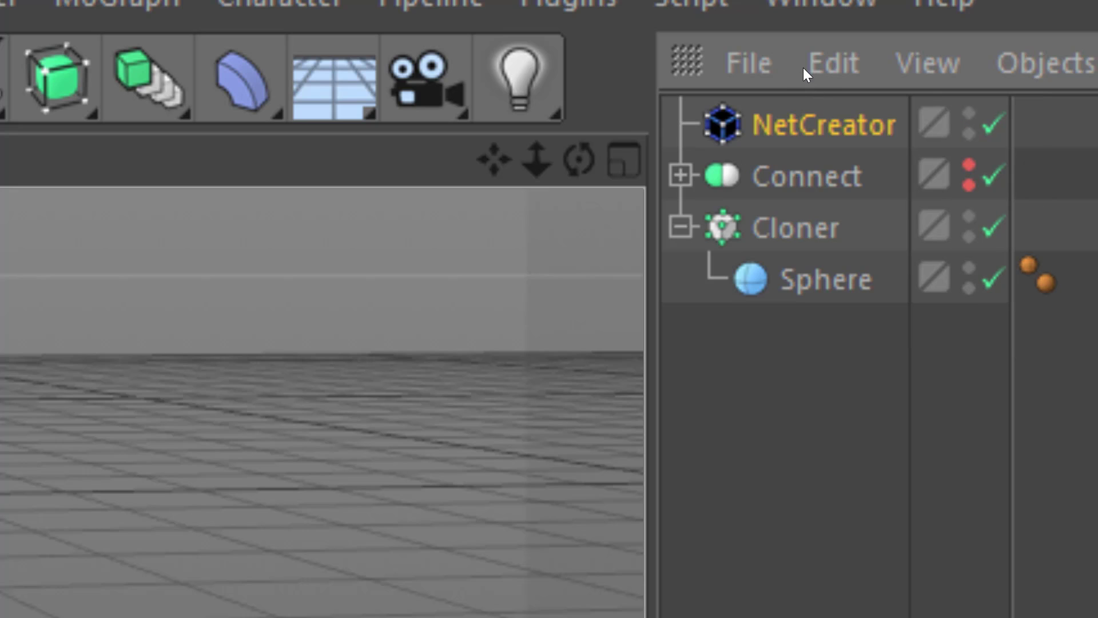
click(792, 91)
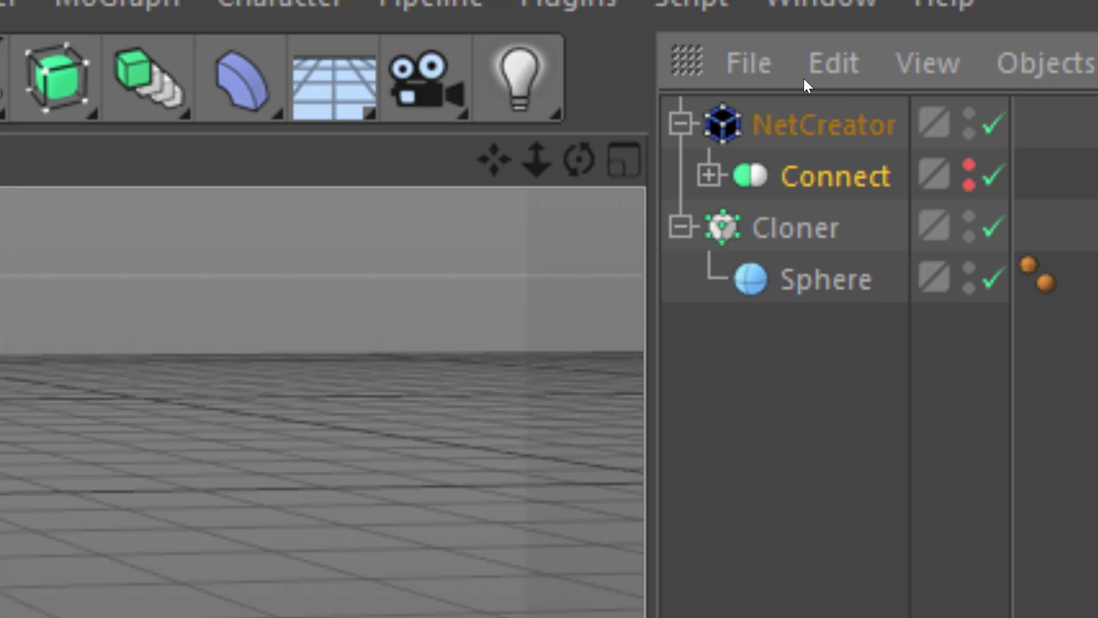
- Link the Cloner into NetCreator's Object_A in Self connection mode to web the spheres
key(Up)
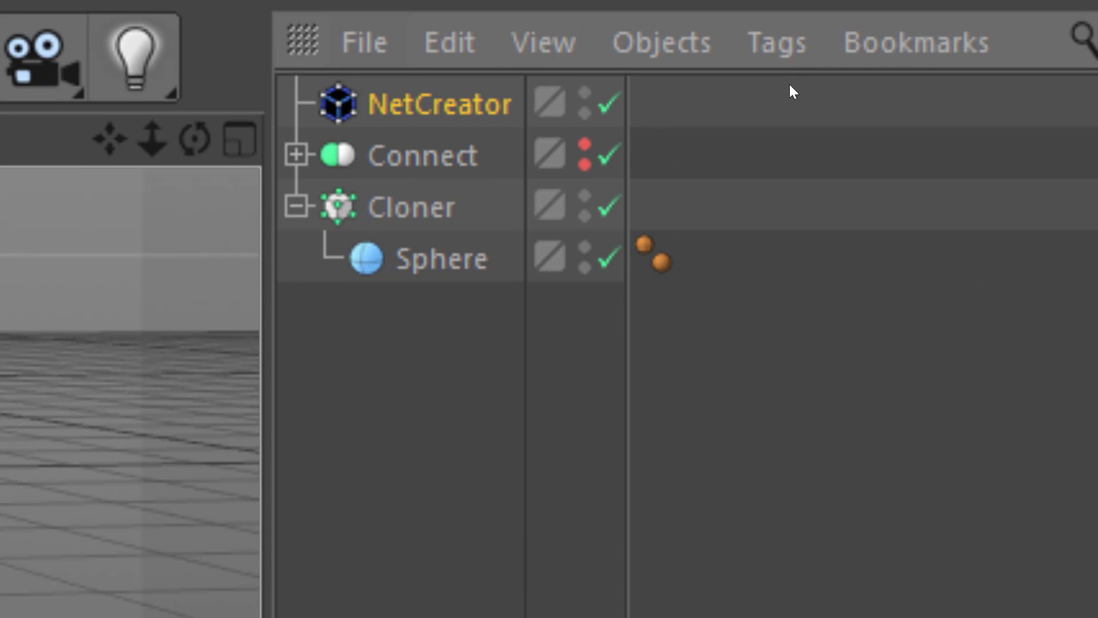
click(796, 104)
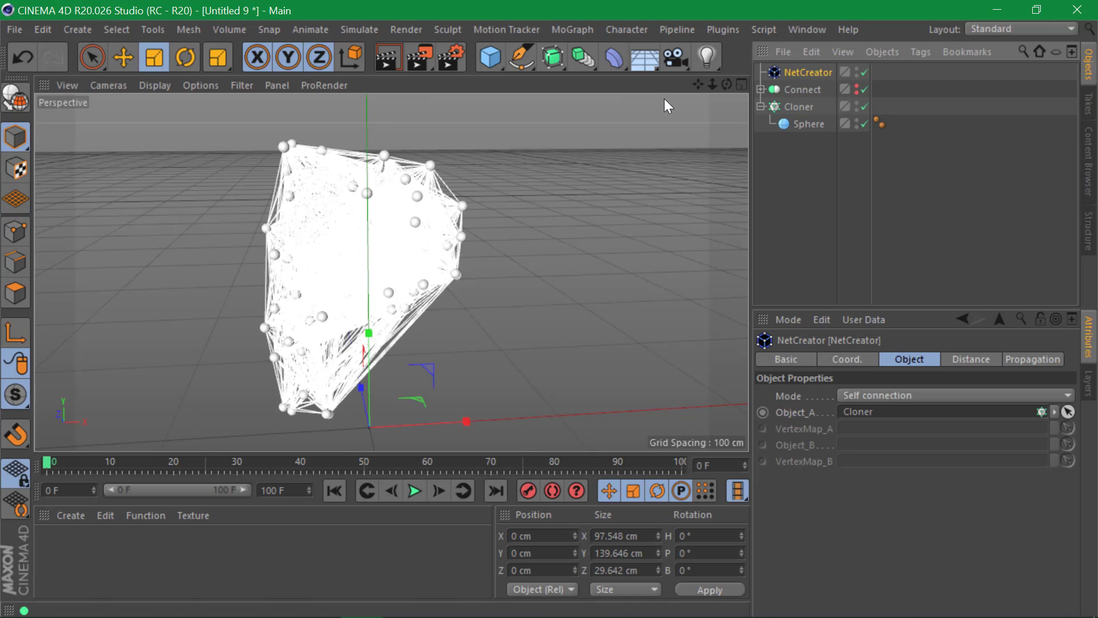
alt+drag(474, 197, 366, 247)
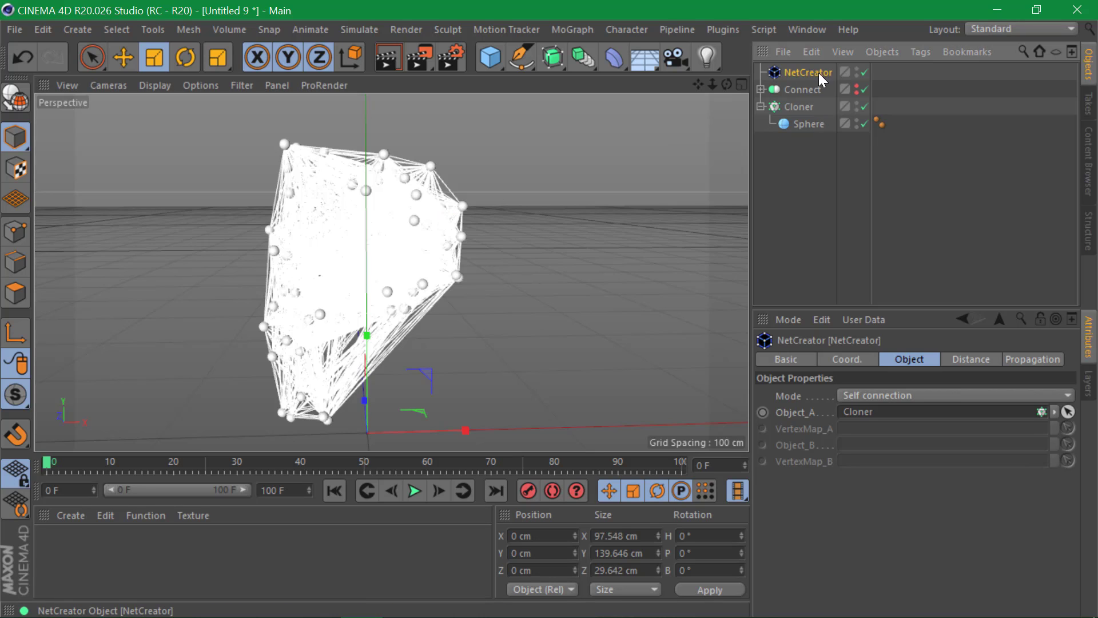
- Set NetCreator's Max Distance to 50, then 40, and finally 30 so only nearby spheres connect
shift+click(978, 358)
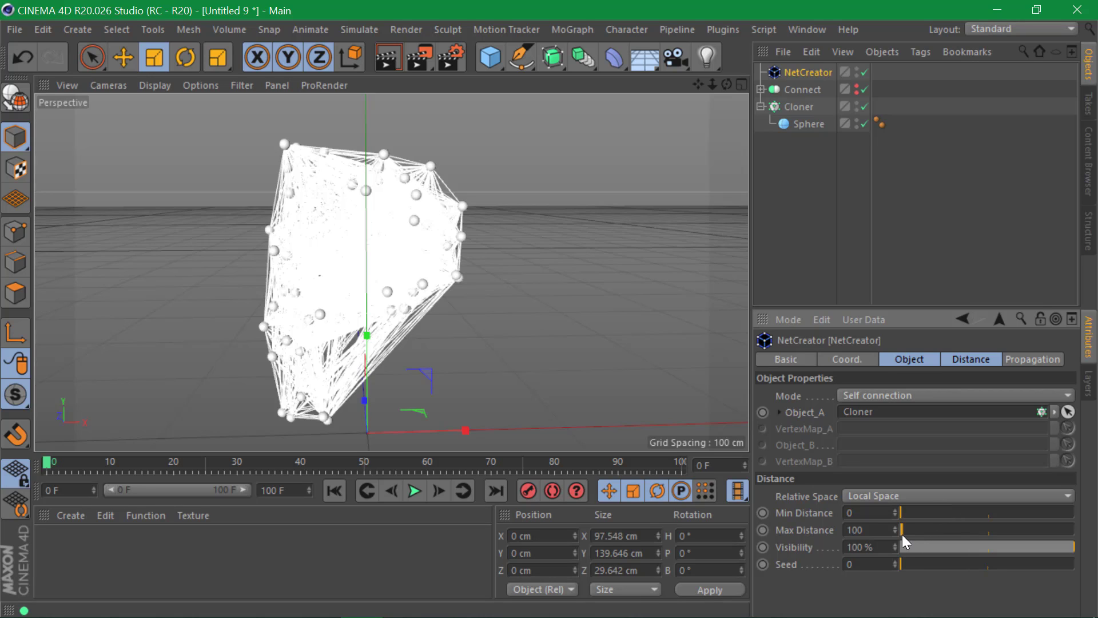
click(870, 530)
text(50)
key(Return)
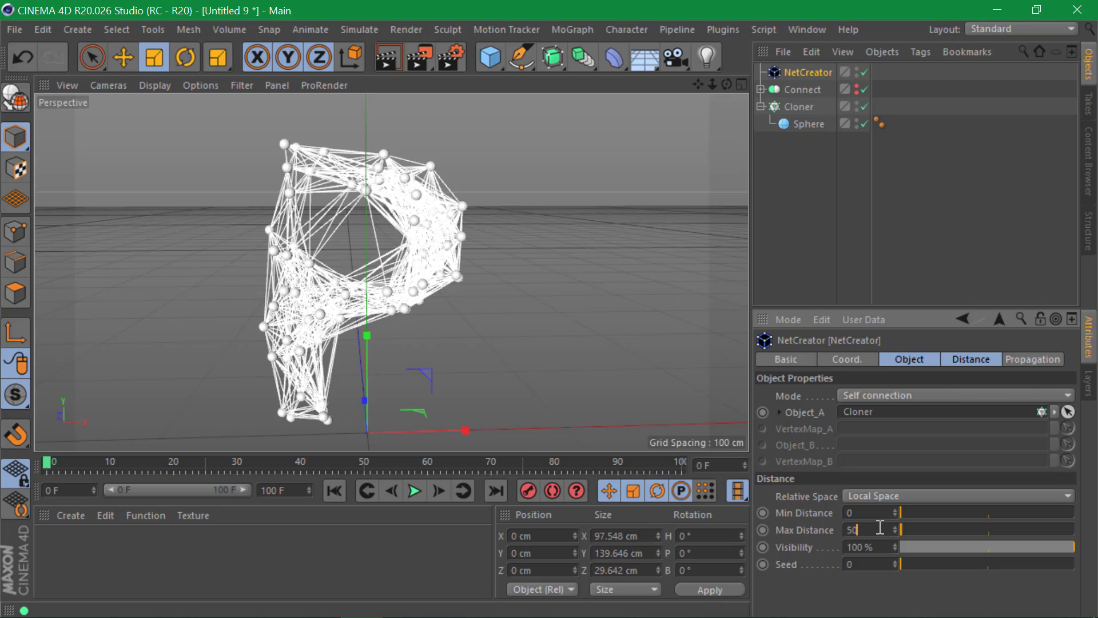
click(879, 528)
text(40)
key(Return)
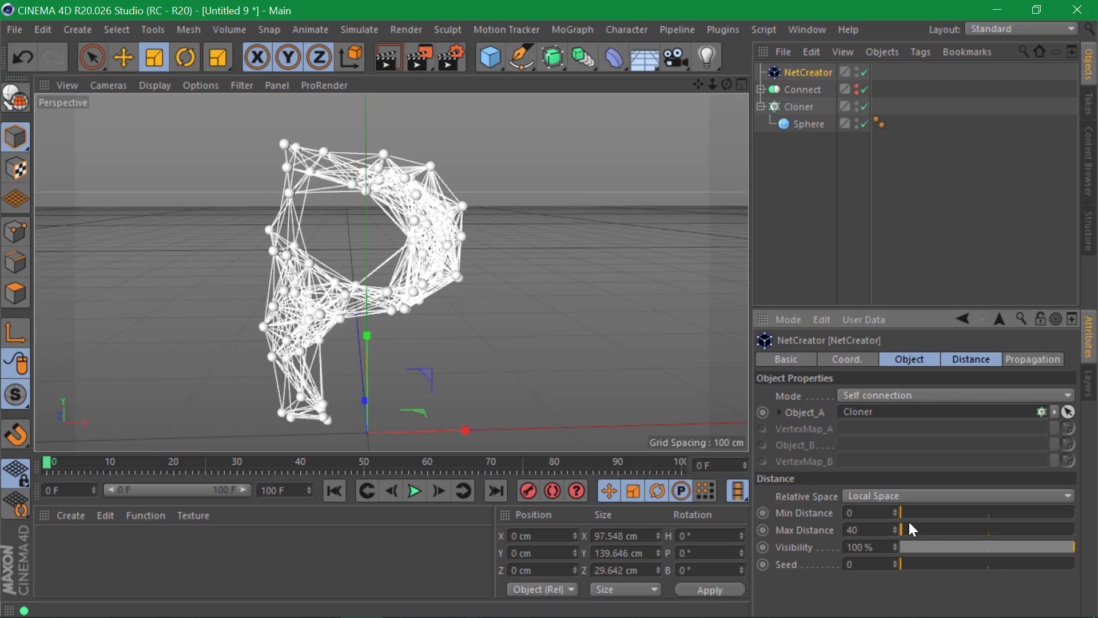
click(889, 530)
text(30)
key(Return)
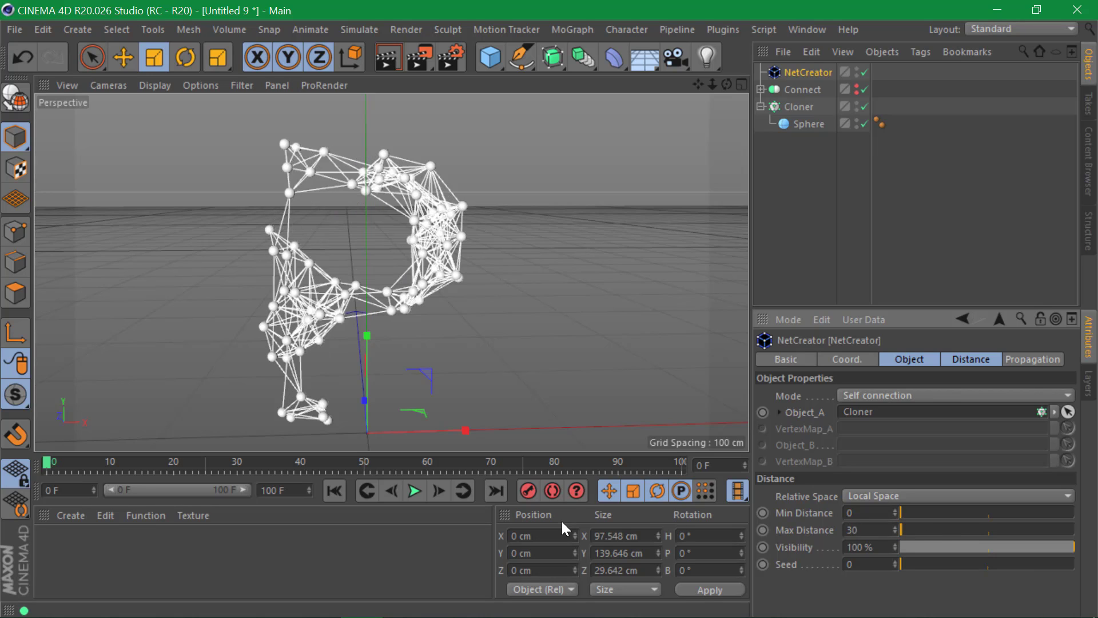
alt+drag(426, 249, 490, 251)
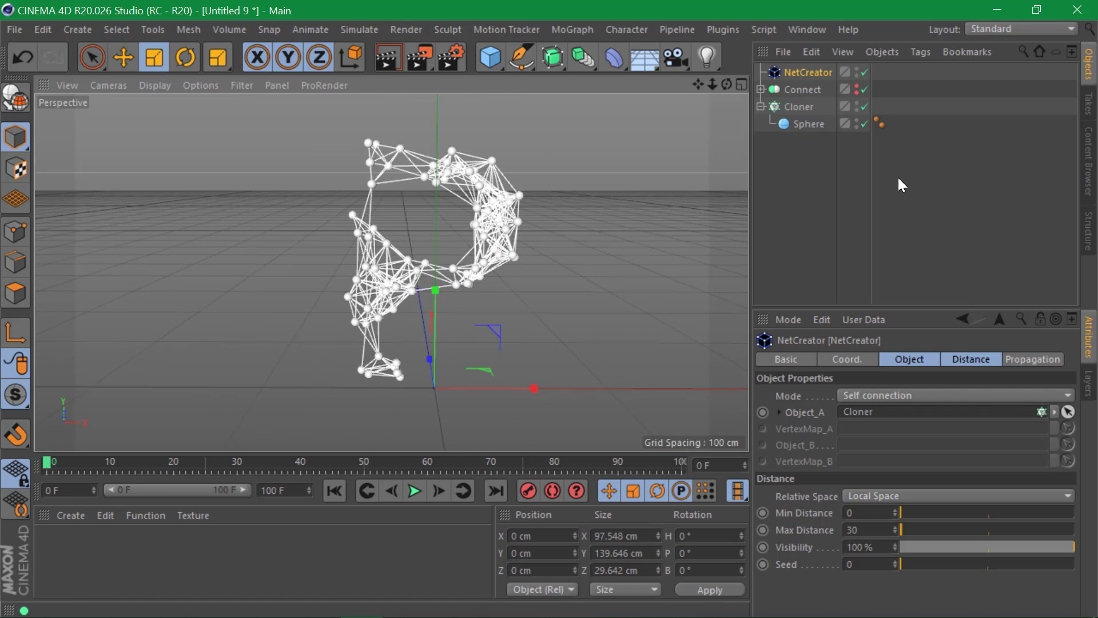
- Apply a Push Apart effector to the Cloner and set its radius to 3 cm
click(800, 108)
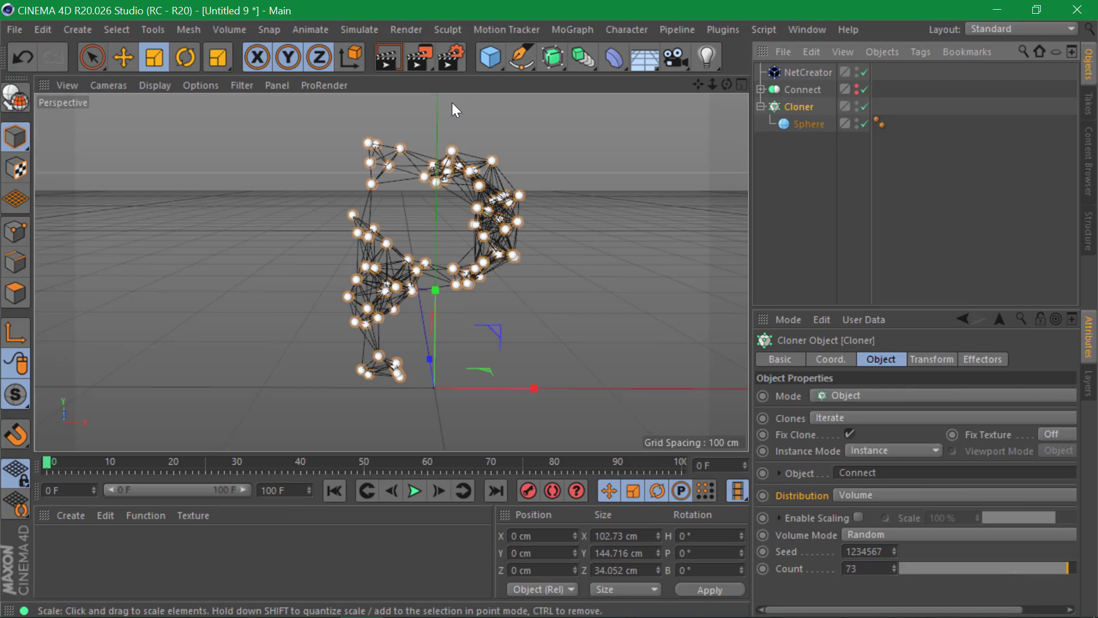
click(572, 29)
mouse_move(661, 56)
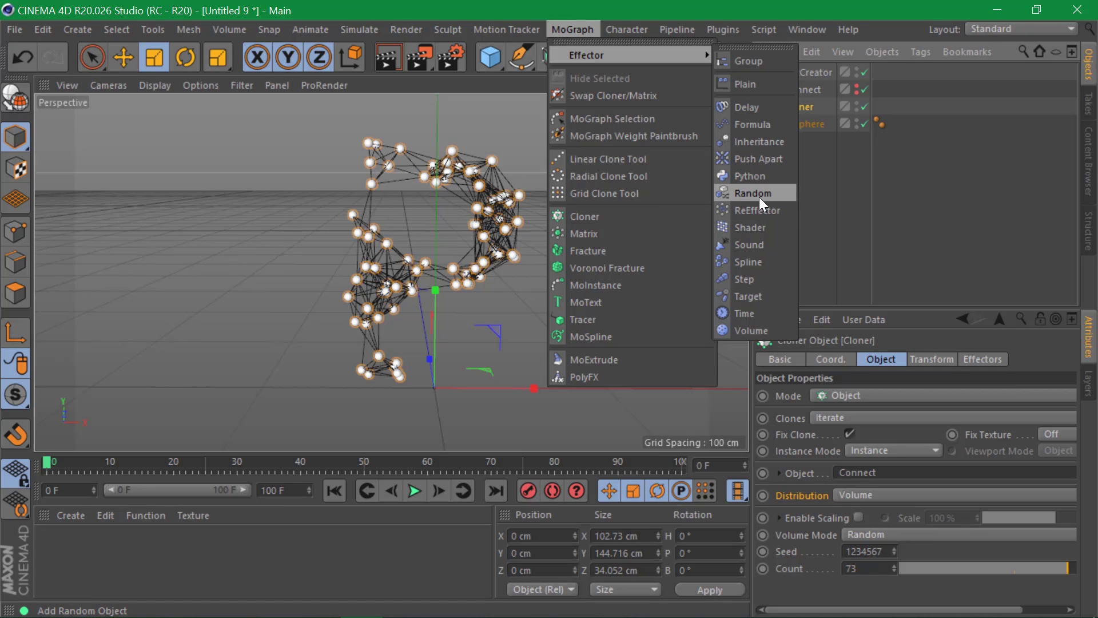
click(768, 163)
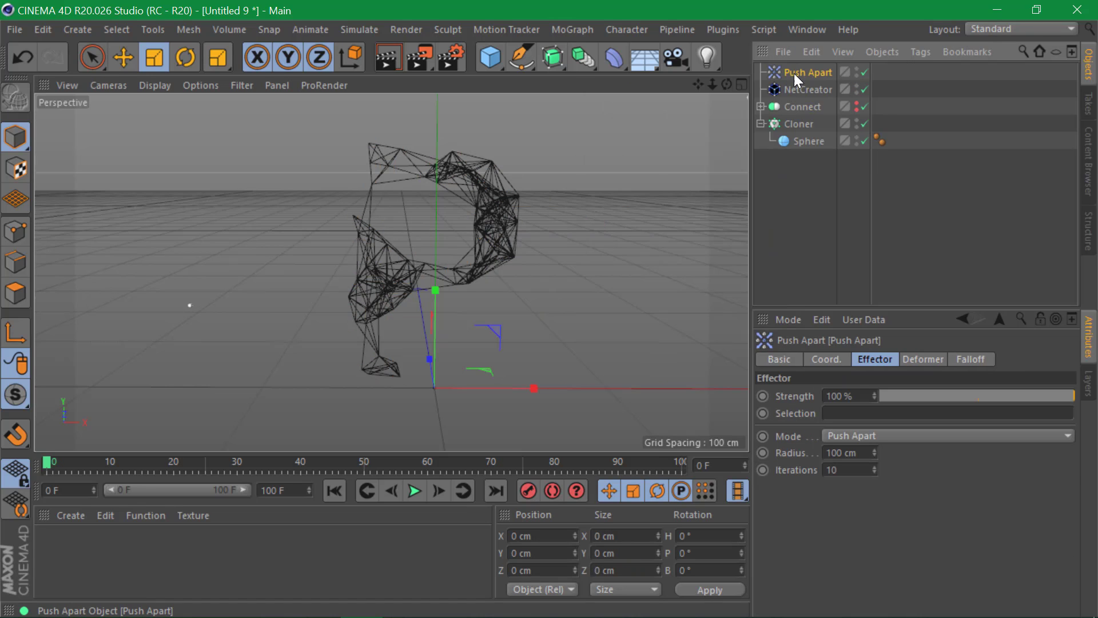
drag(874, 450, 723, 458)
text(3)
key(Return)
- Add a Sky object and render quick viewport previews of the sphere network
click(836, 210)
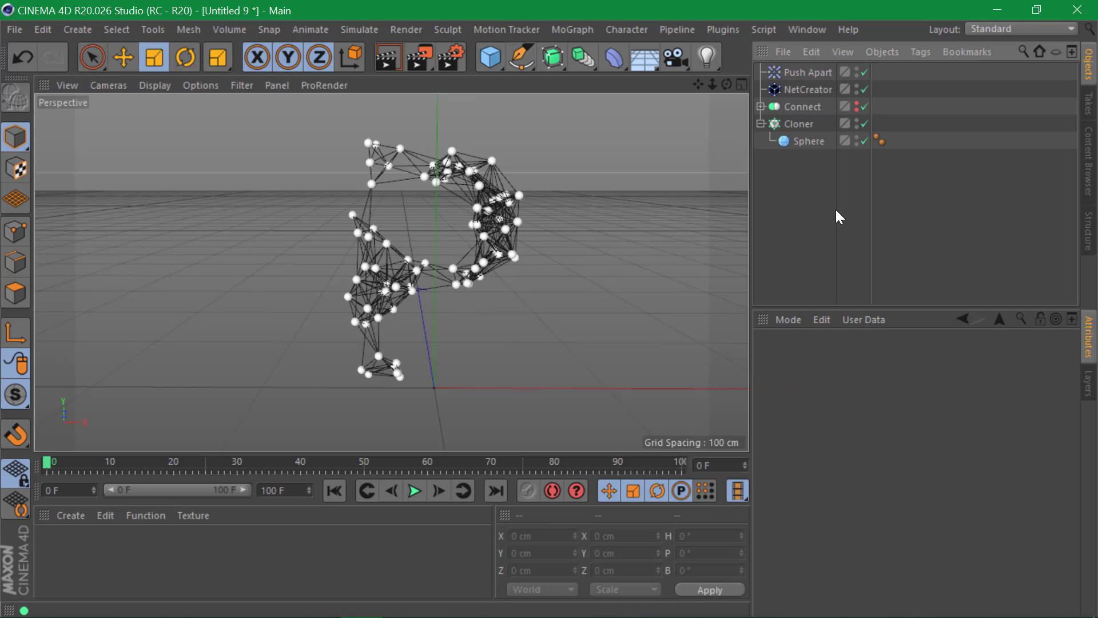
mouse_move(507, 265)
alt+mouse_down()
mouse_move(485, 258)
mouse_move(505, 250)
alt+mouse_up()
drag(639, 57, 682, 108)
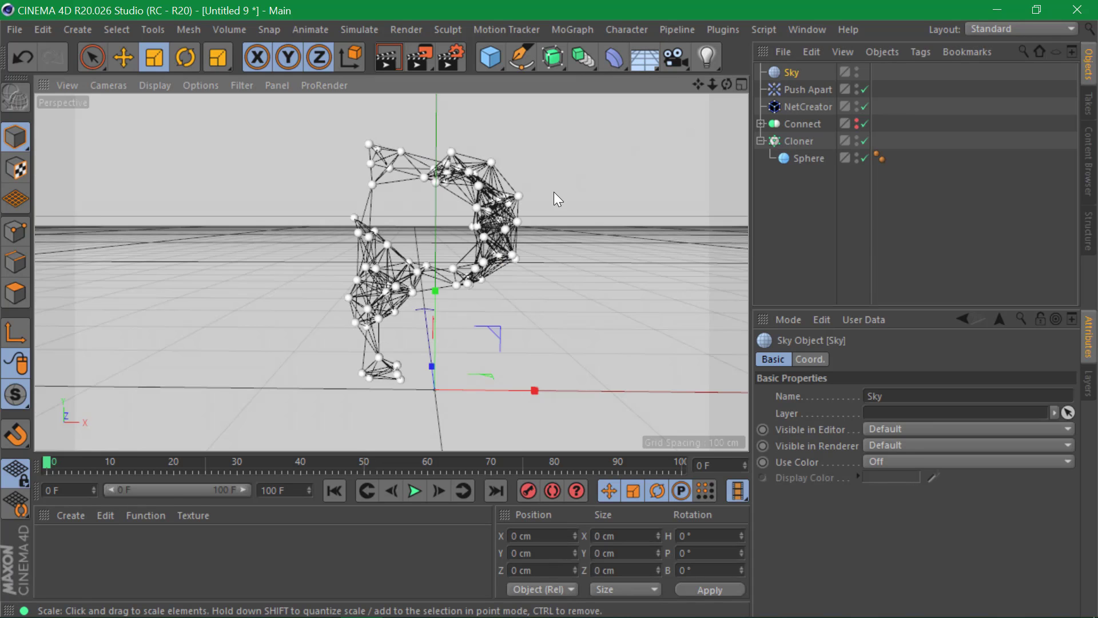
key(ctrl+r)
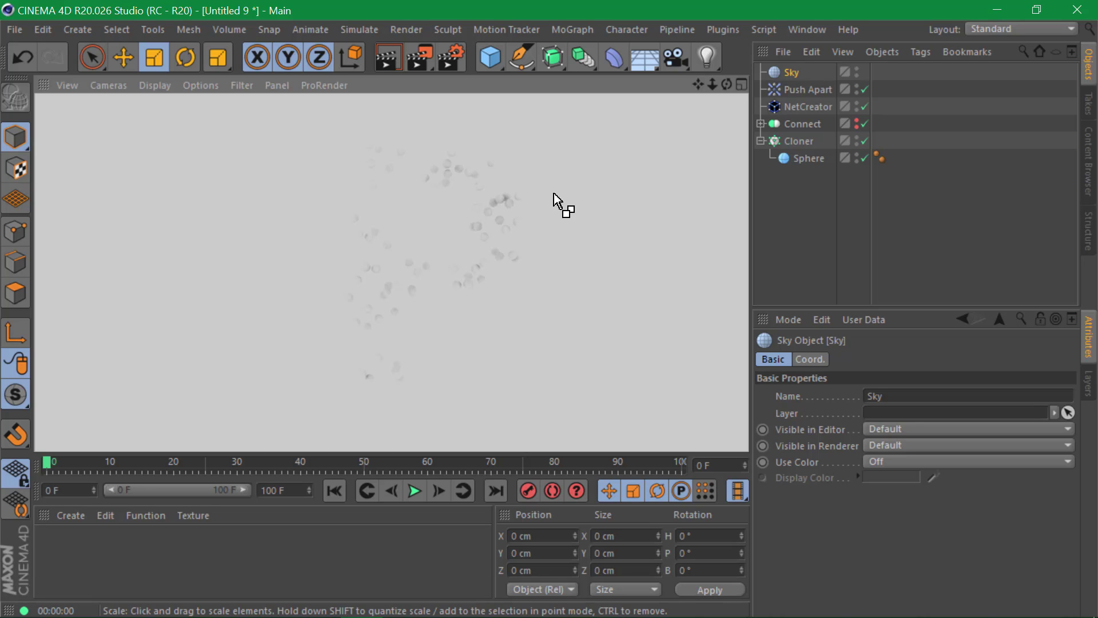
click(780, 208)
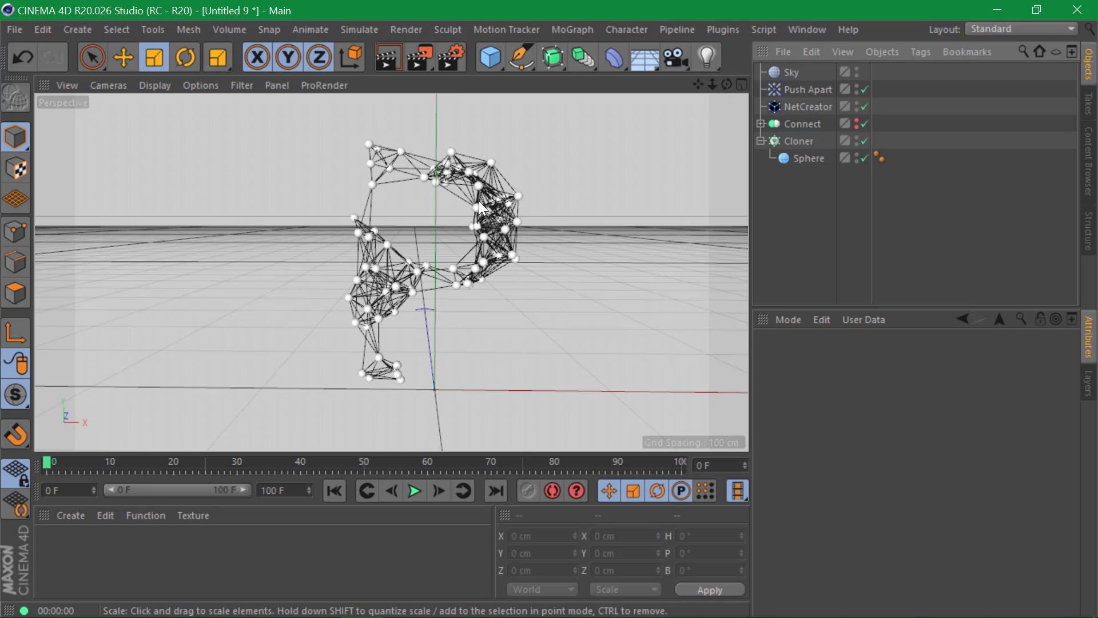
key(ctrl+r)
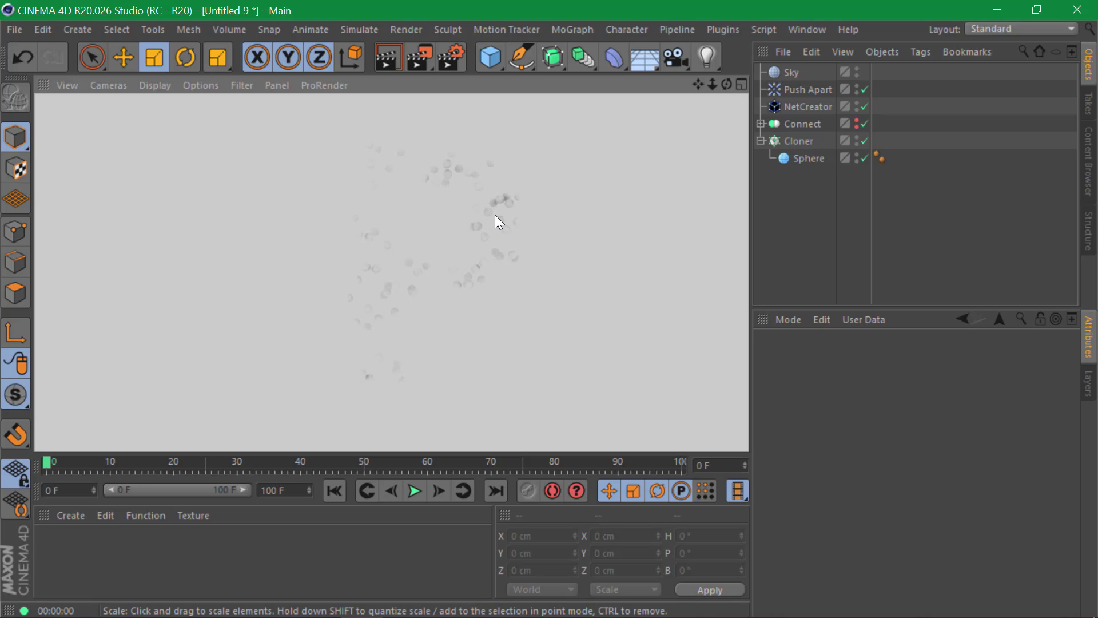
- Inspect the sphere network up close, then add an empty Sweep generator
click(814, 109)
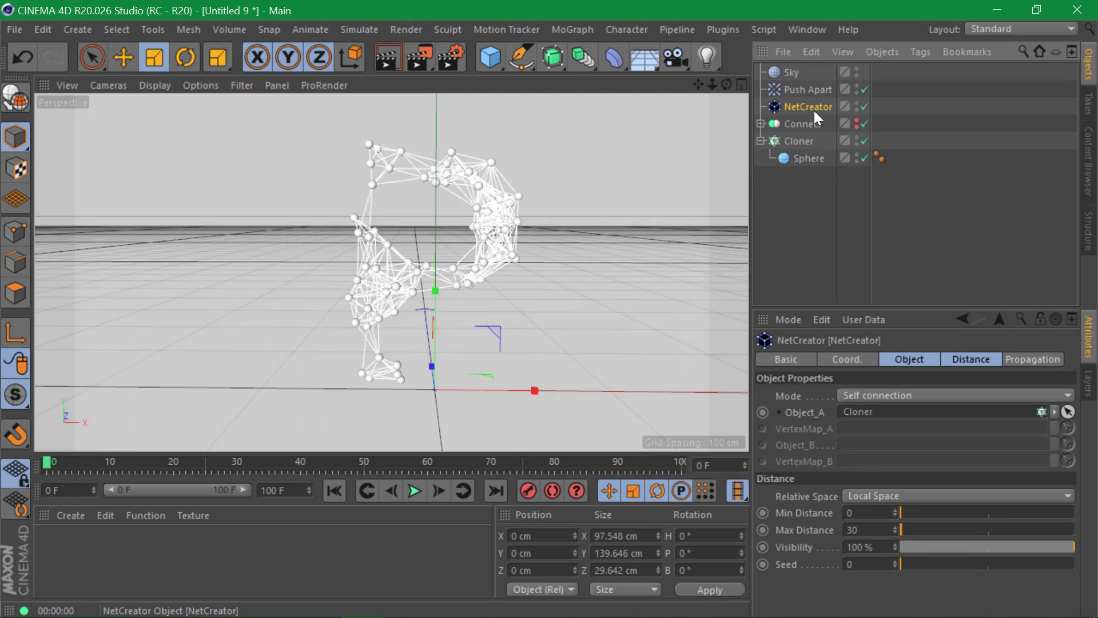
click(523, 204)
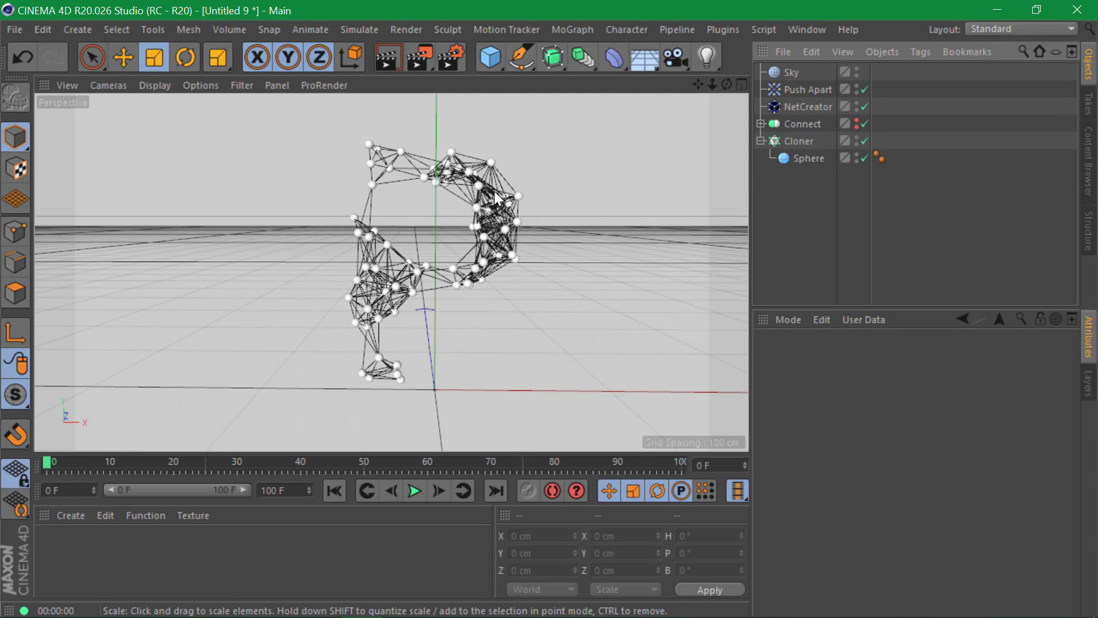
alt+right_drag(495, 191, 568, 180)
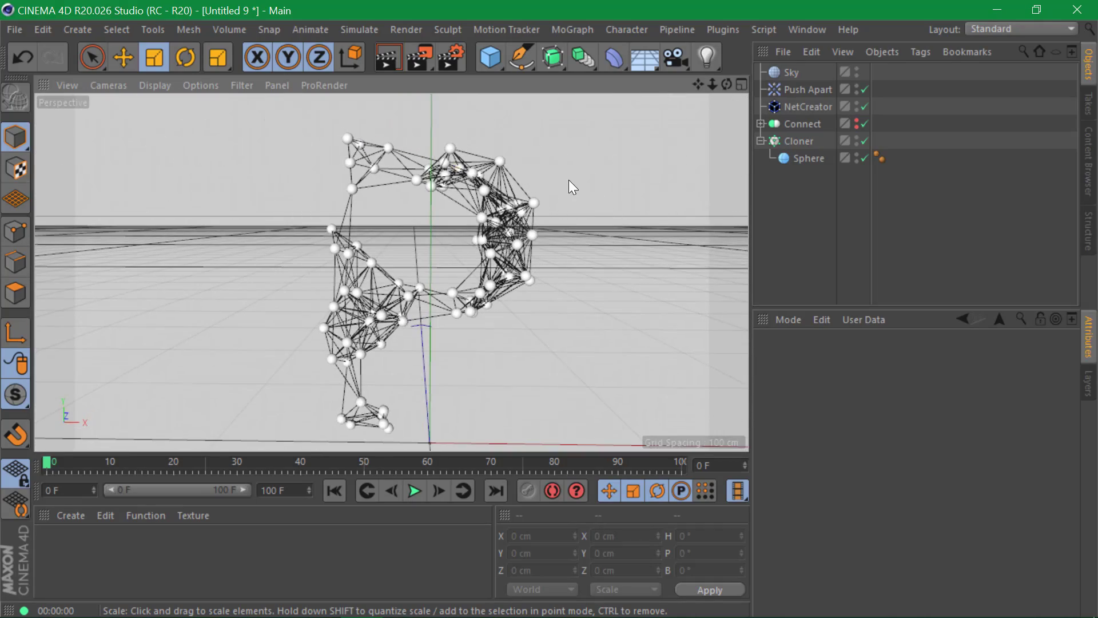
alt+drag(483, 195, 486, 180)
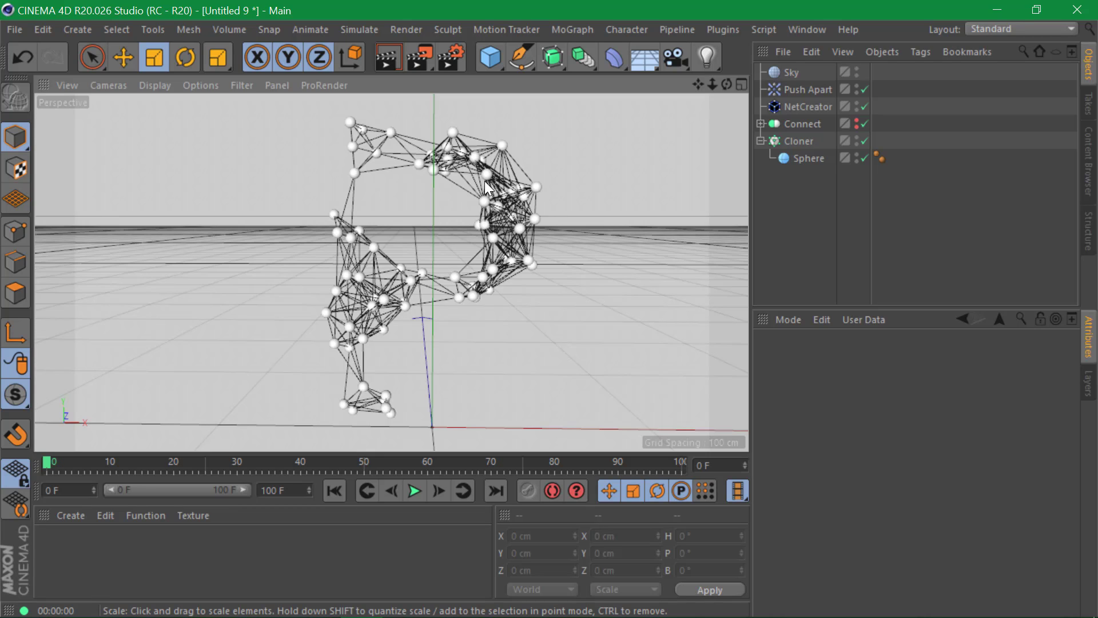
drag(545, 60, 612, 139)
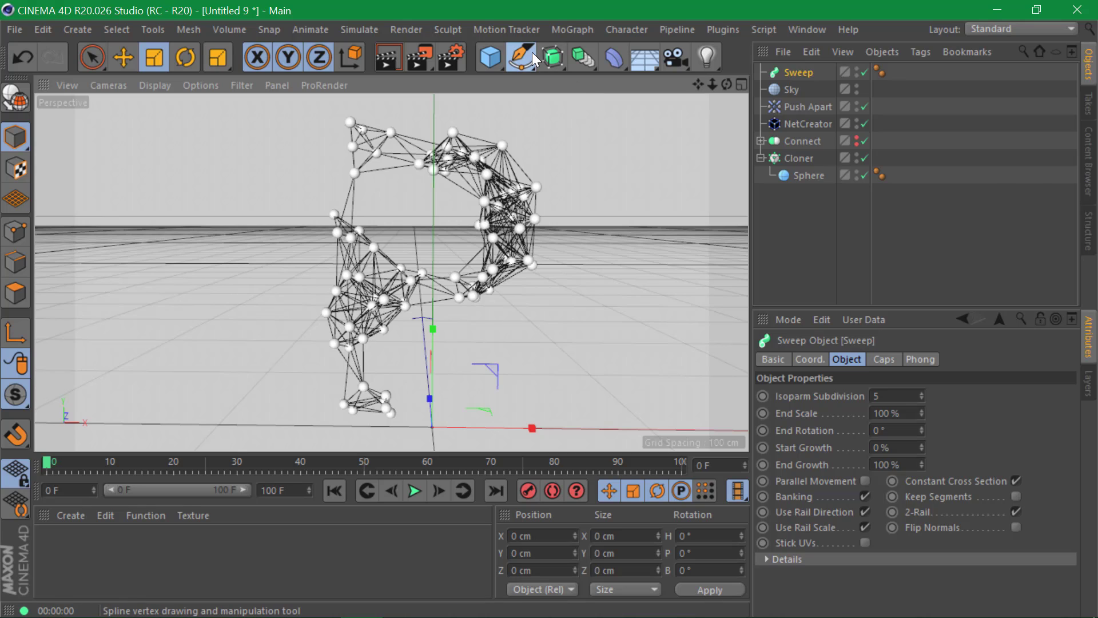
- Add a Circle spline and place NetCreator and the Circle inside the Sweep
drag(532, 53, 690, 111)
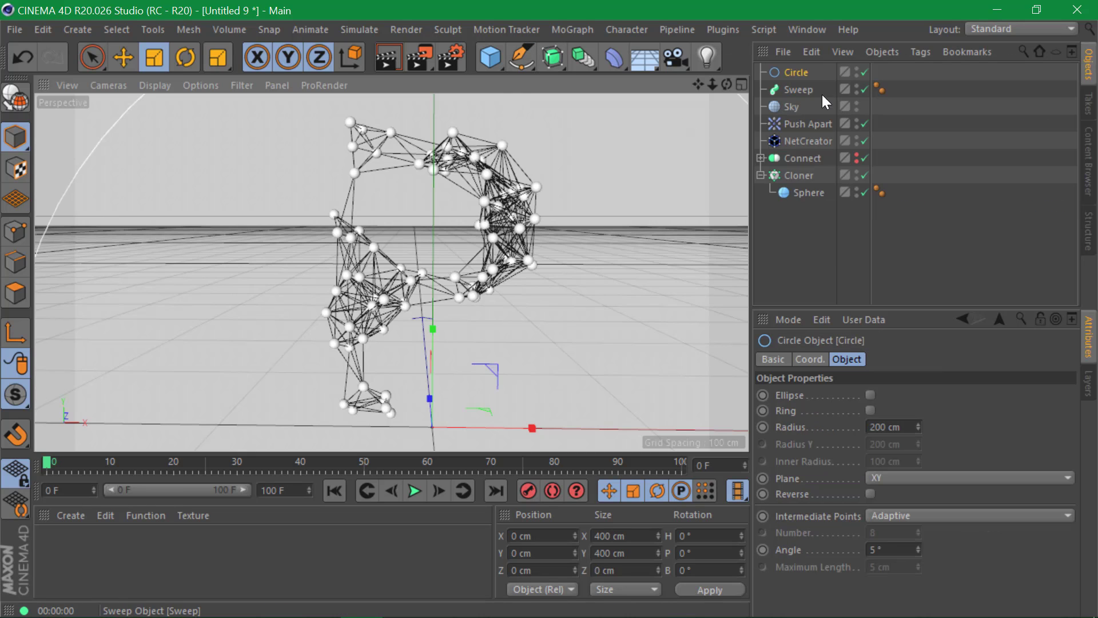
click(799, 143)
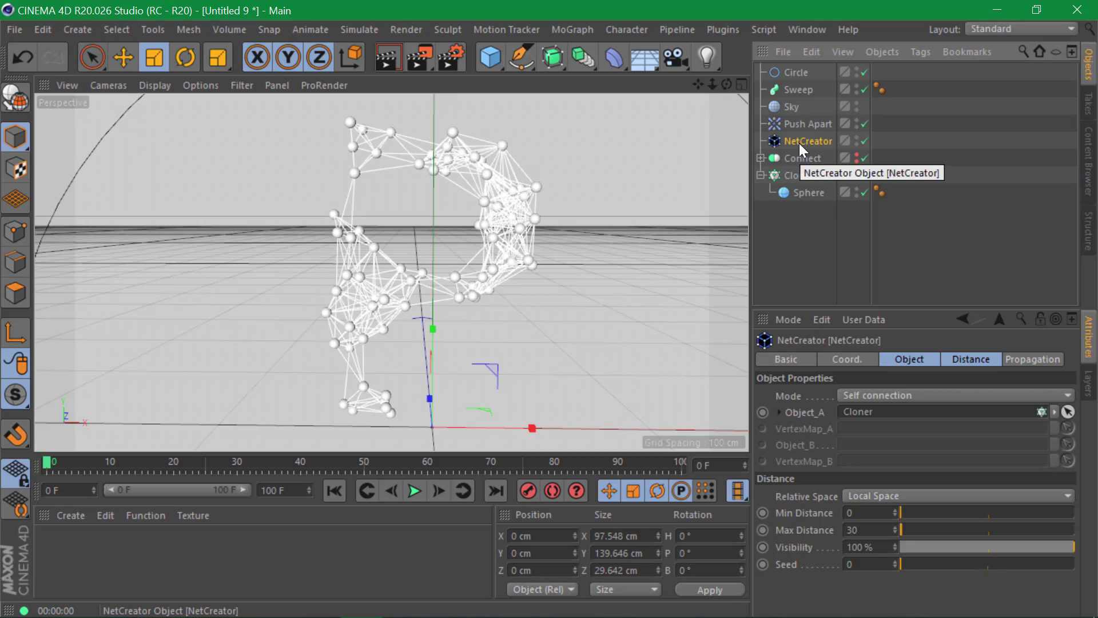
drag(798, 143, 798, 95)
click(795, 73)
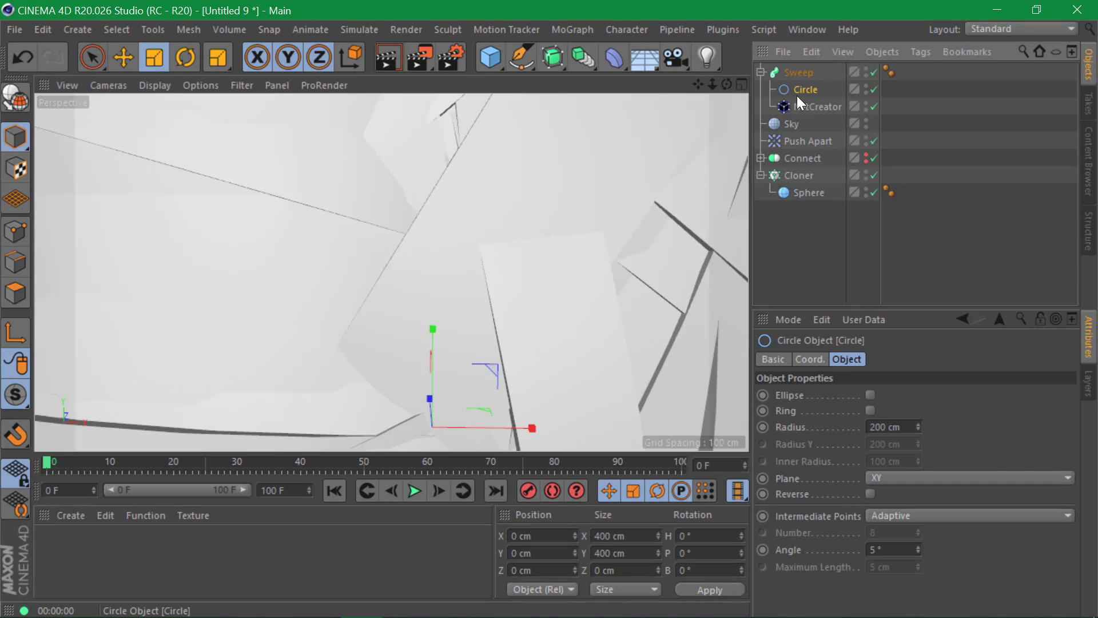
- Shrink the circle profile, preview the tubes, and set the Circle radius to 0.2 cm
drag(570, 197, 115, 420)
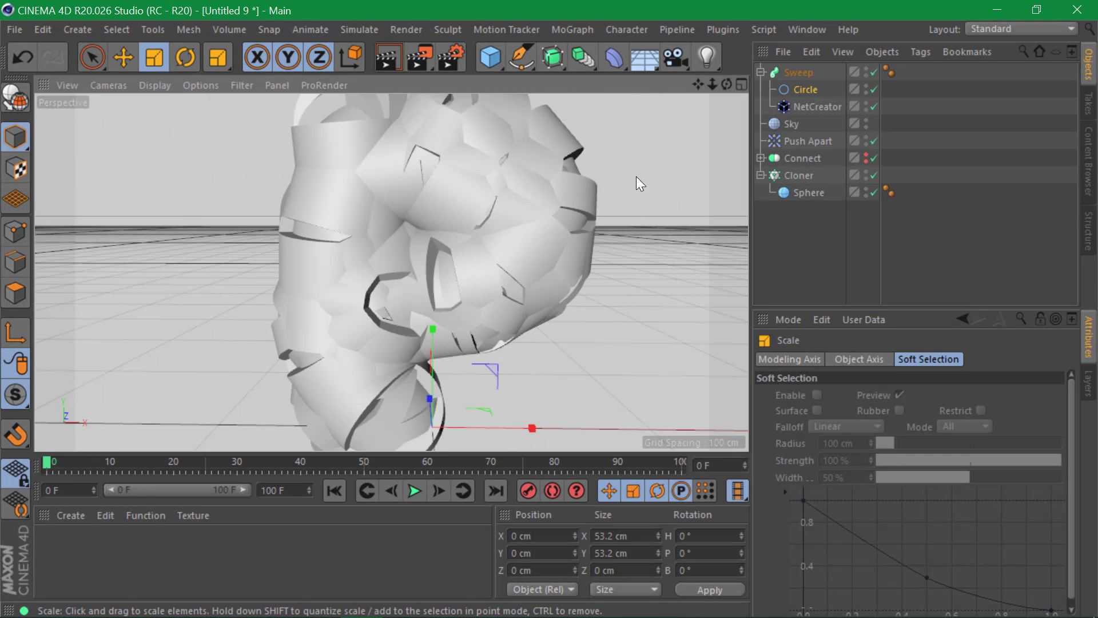
drag(637, 178, 155, 393)
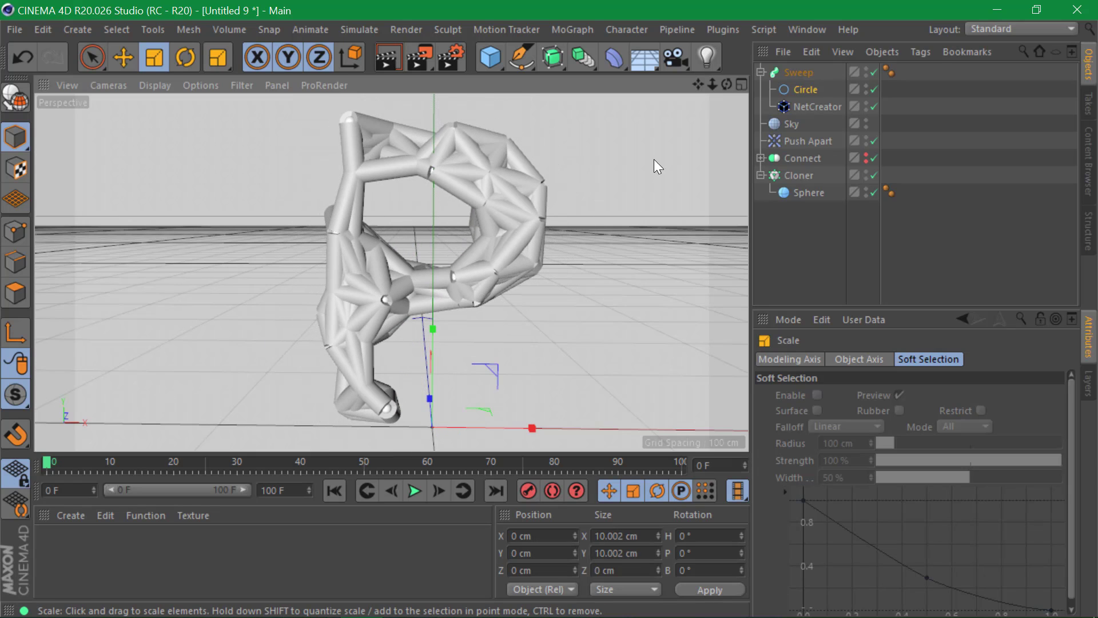
drag(655, 161, 167, 423)
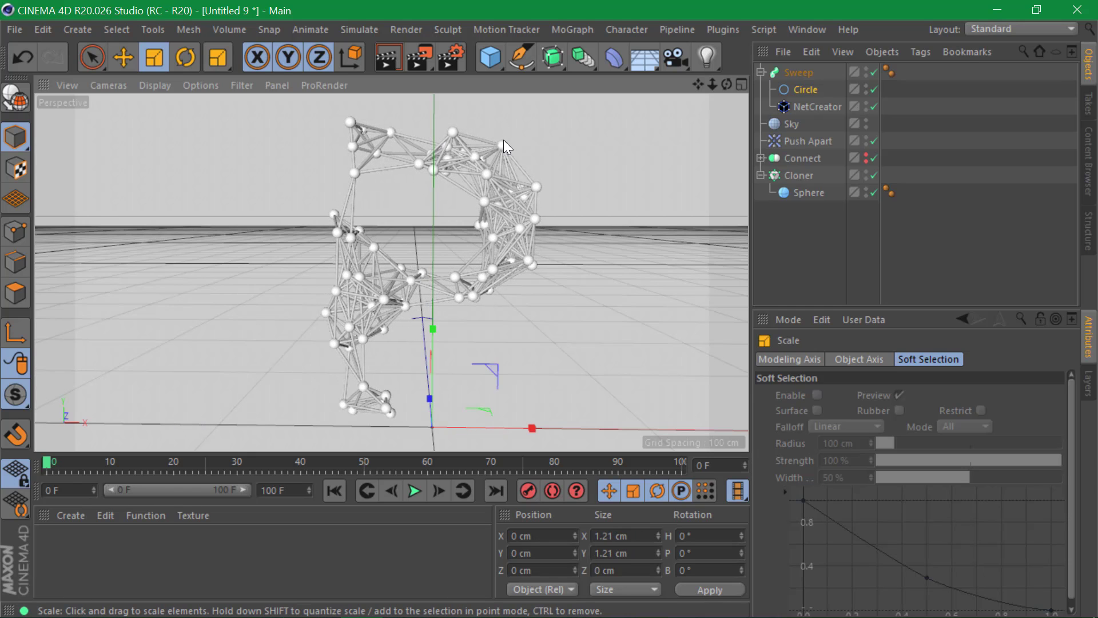
key(ctrl+r)
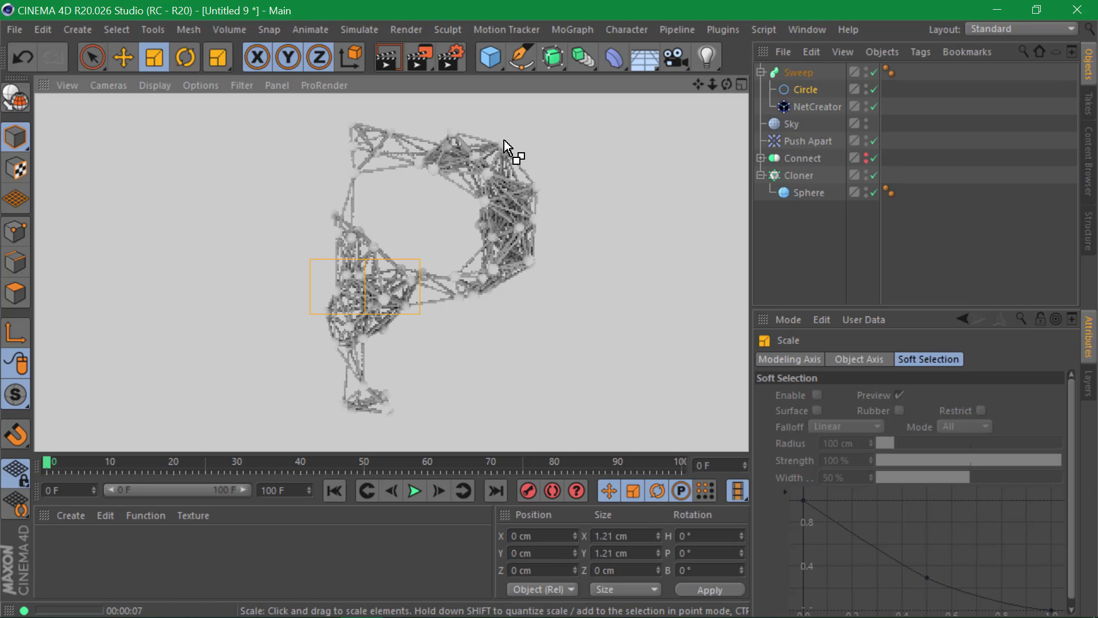
click(796, 90)
drag(911, 427, 882, 446)
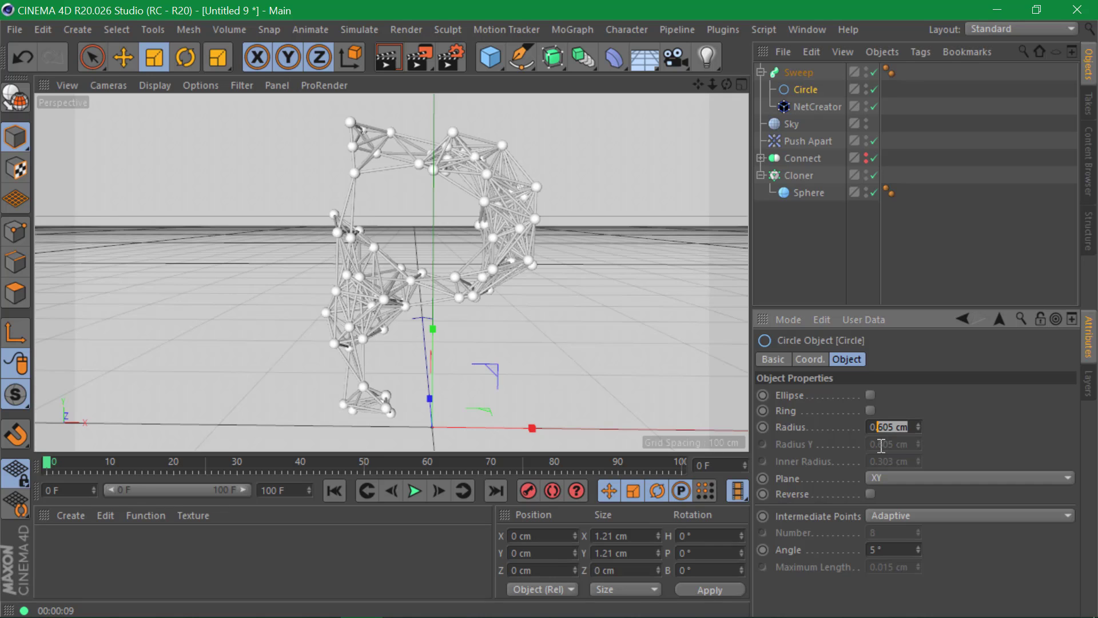
click(802, 225)
- Create material Mat with only Luminance enabled, tinted light blue (91E4FF)
double_click(77, 544)
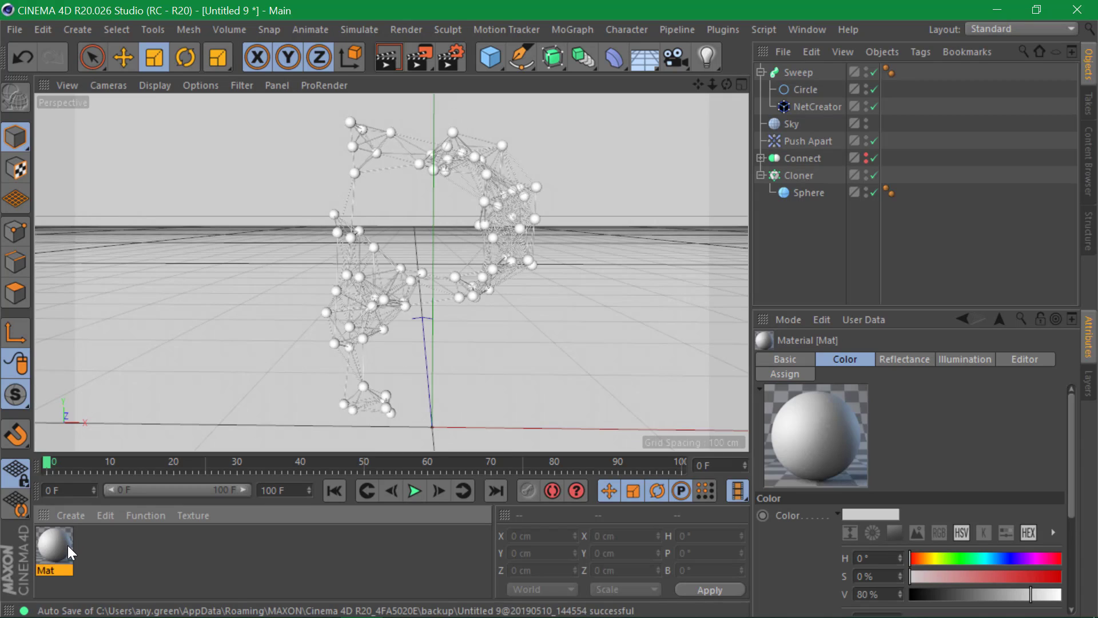
double_click(67, 544)
click(346, 235)
click(346, 296)
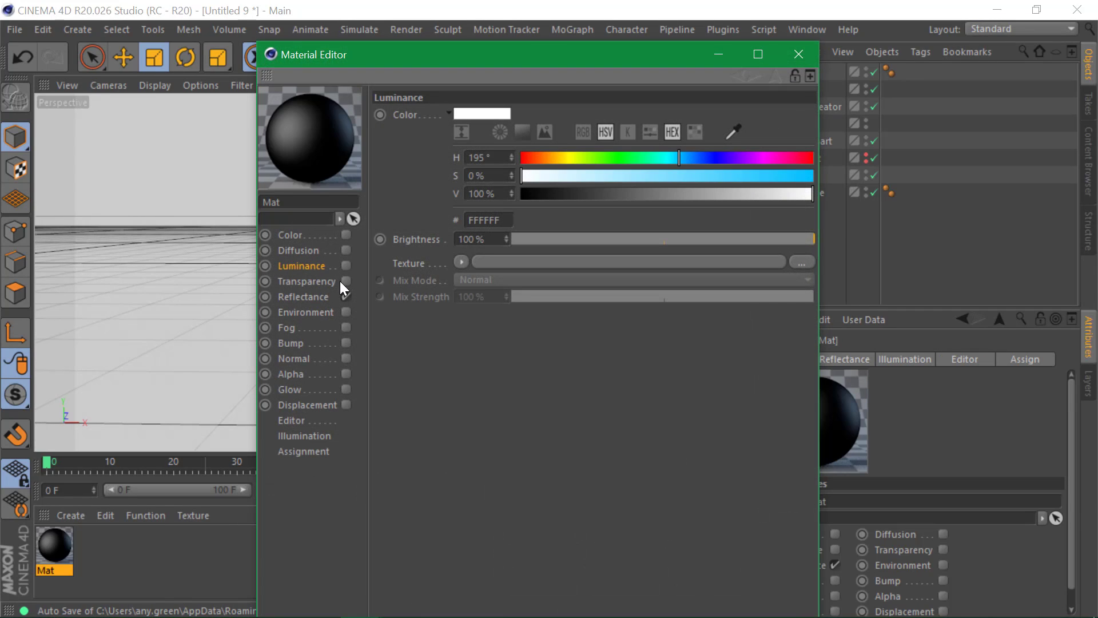
click(346, 266)
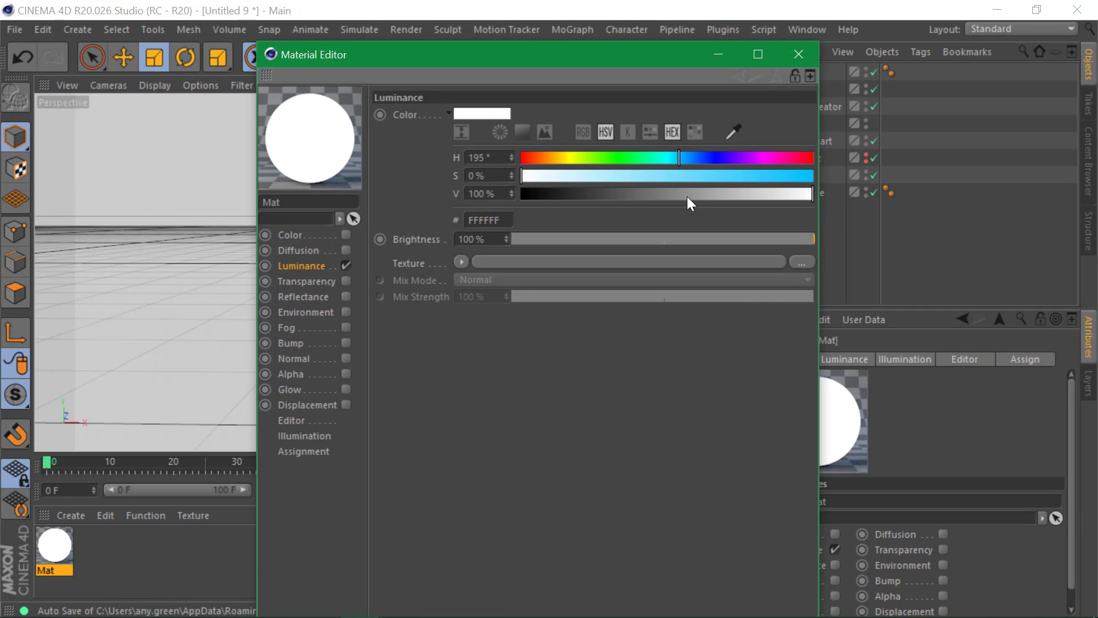
drag(599, 180, 645, 177)
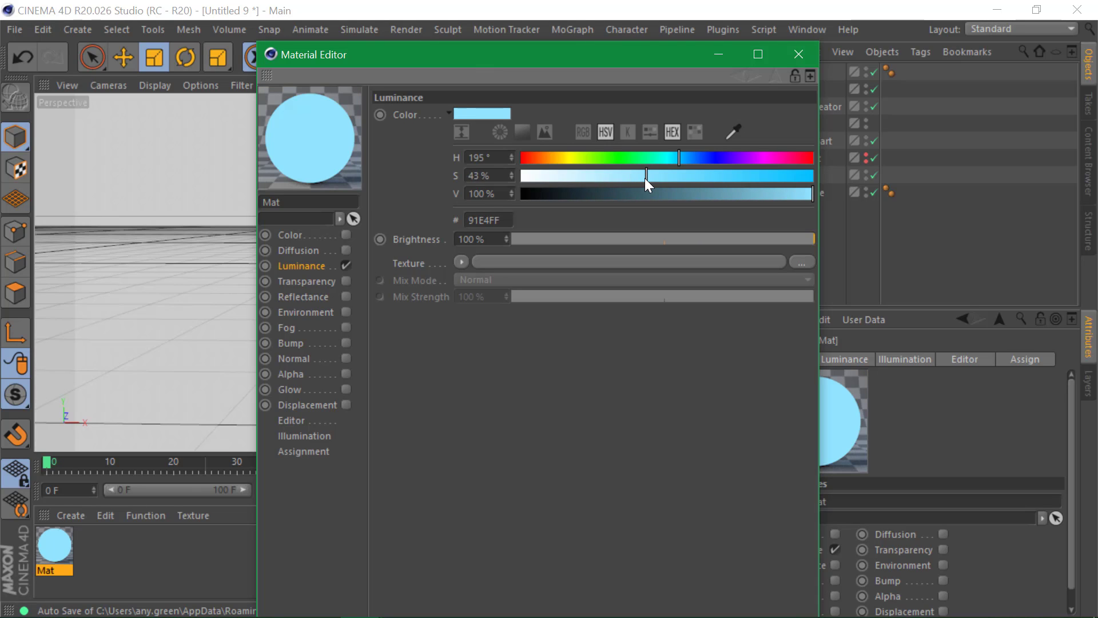
click(799, 55)
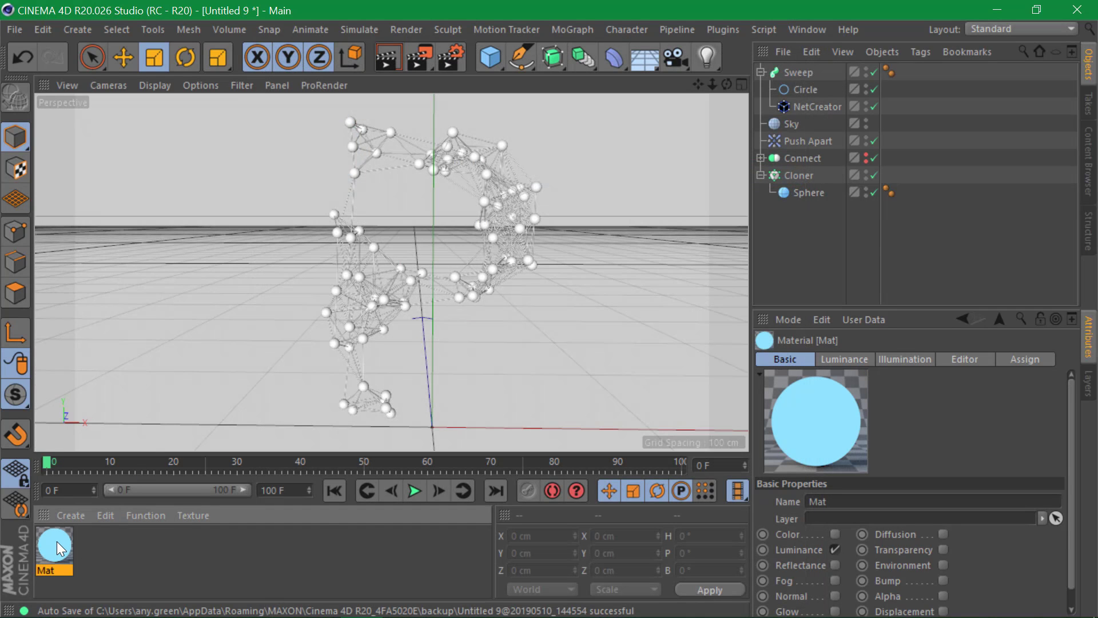
- Apply Mat to the Sphere and delete the Sky object
drag(56, 541, 803, 194)
click(792, 123)
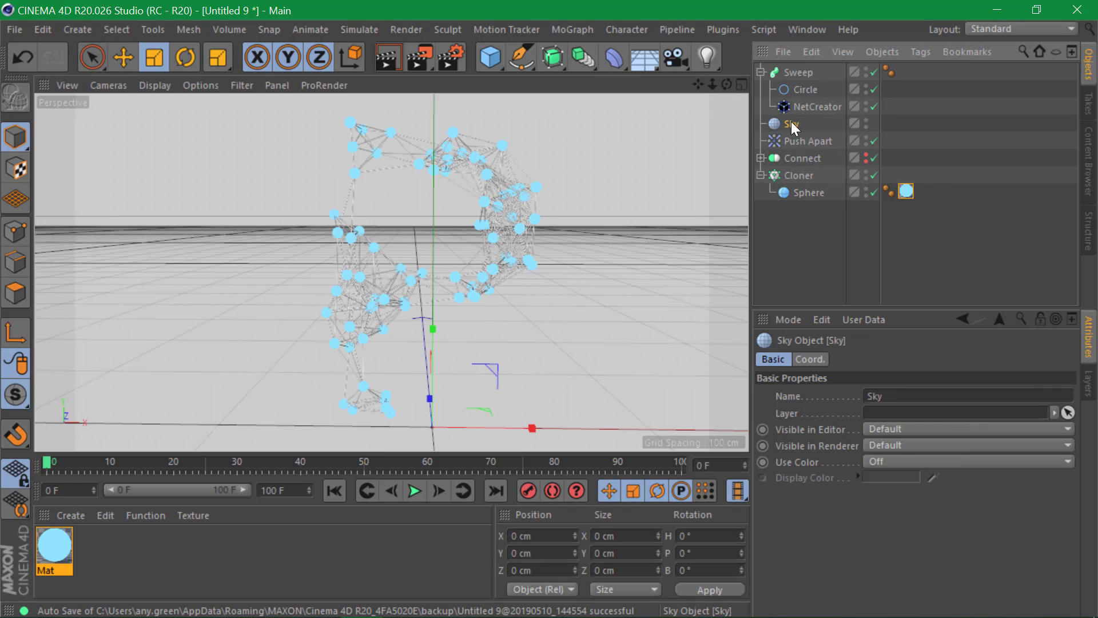
key(Delete)
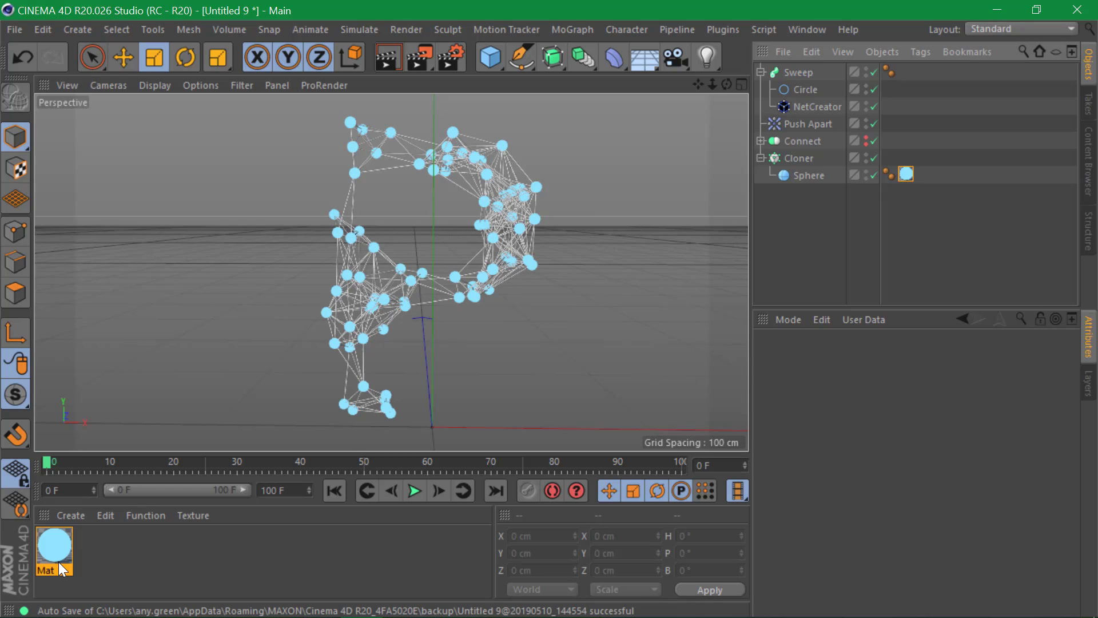
- Render a viewport preview of the glowing spheres, then reopen Mat's material settings
key(ctrl+r)
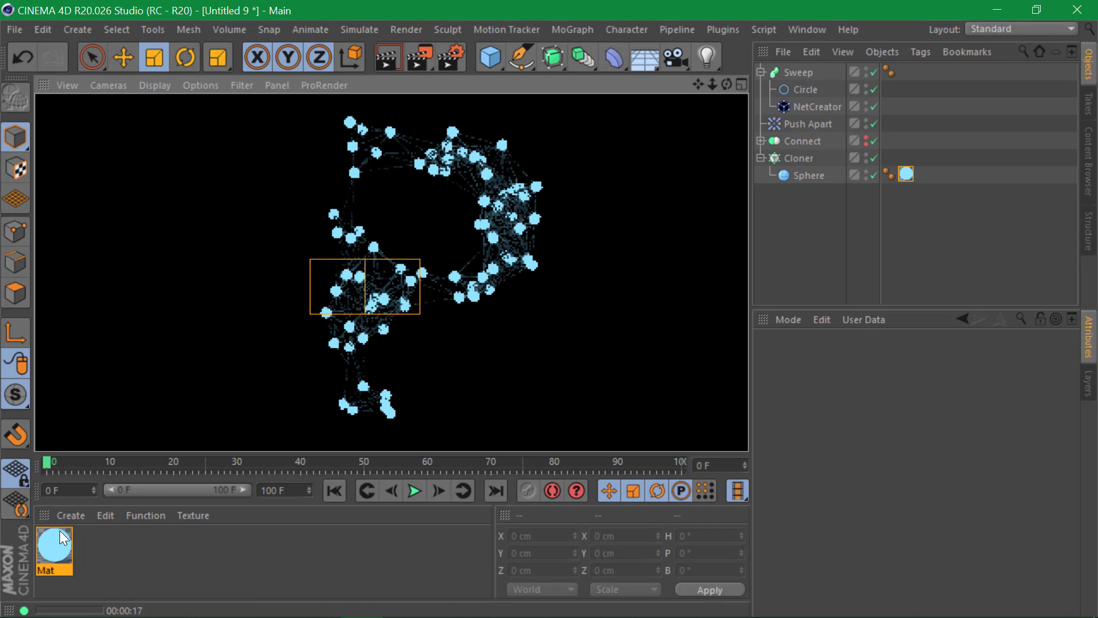
double_click(59, 535)
- Raise Mat's Luminance brightness to 300% and close the Material Editor
click(286, 264)
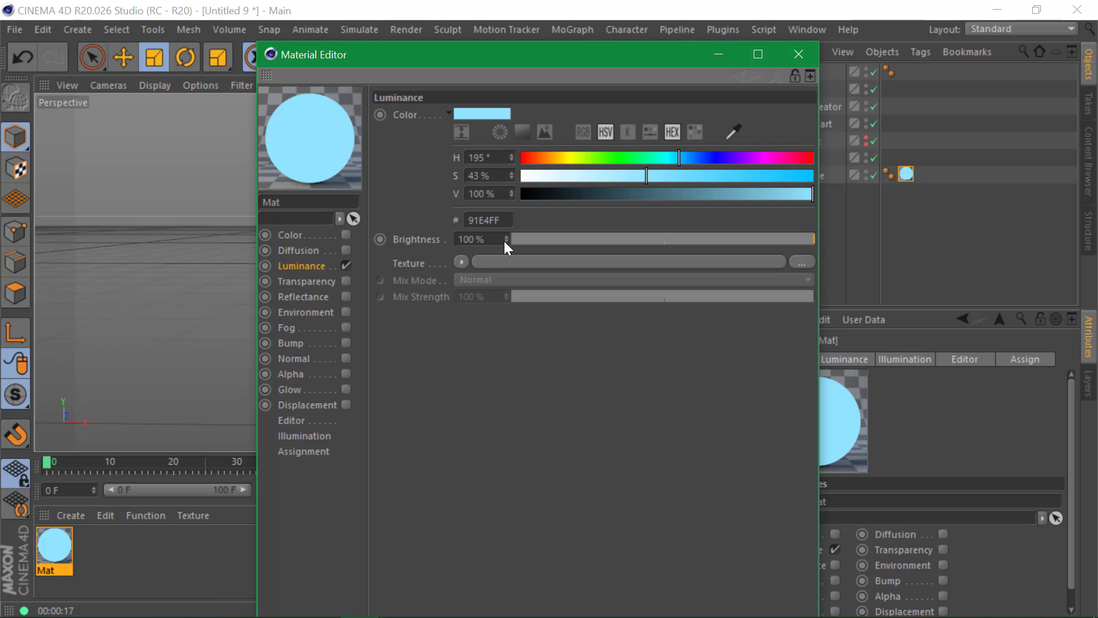
mouse_move(504, 241)
mouse_down()
mouse_move(504, 229)
mouse_move(505, 245)
mouse_up()
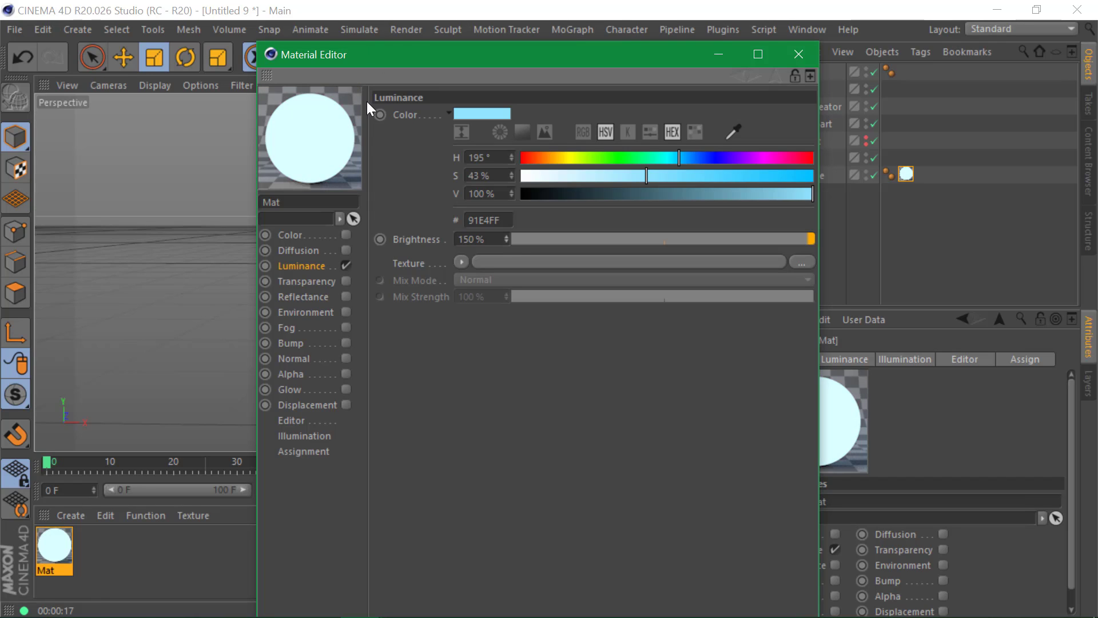
double_click(486, 238)
text(30)
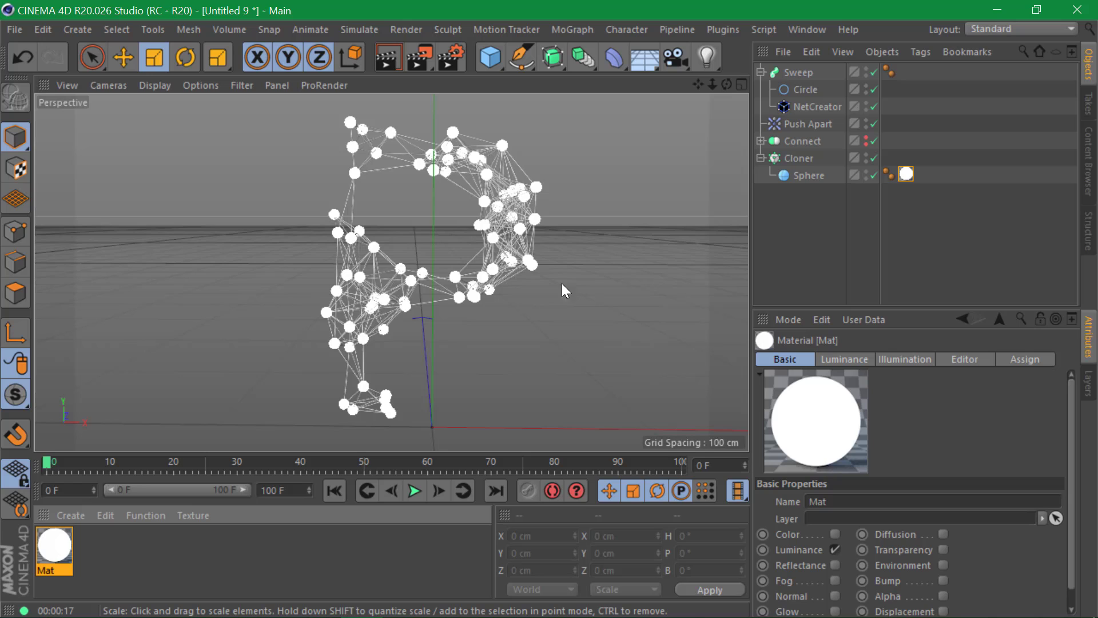
click(799, 55)
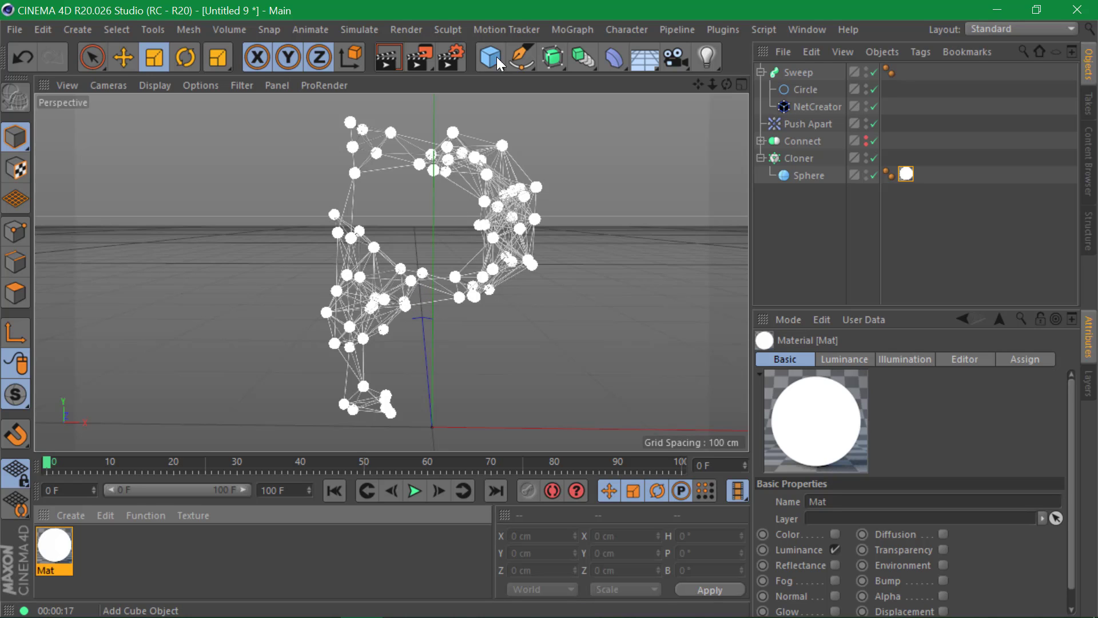
- Render a preview of the glowing P network, then briefly reopen and close Mat's settings
click(391, 59)
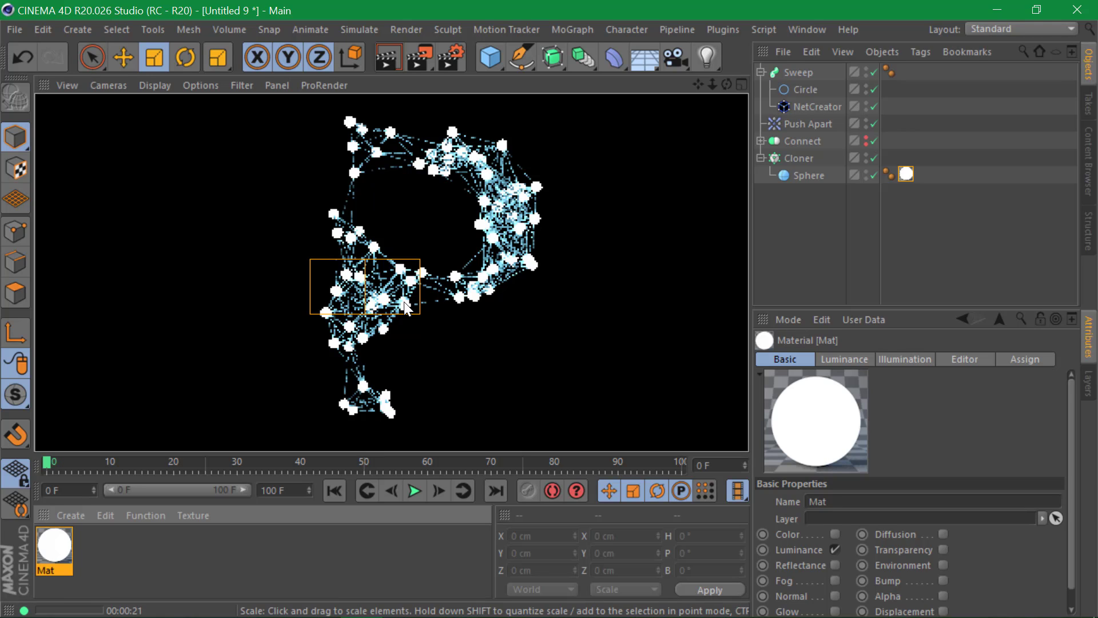
click(56, 557)
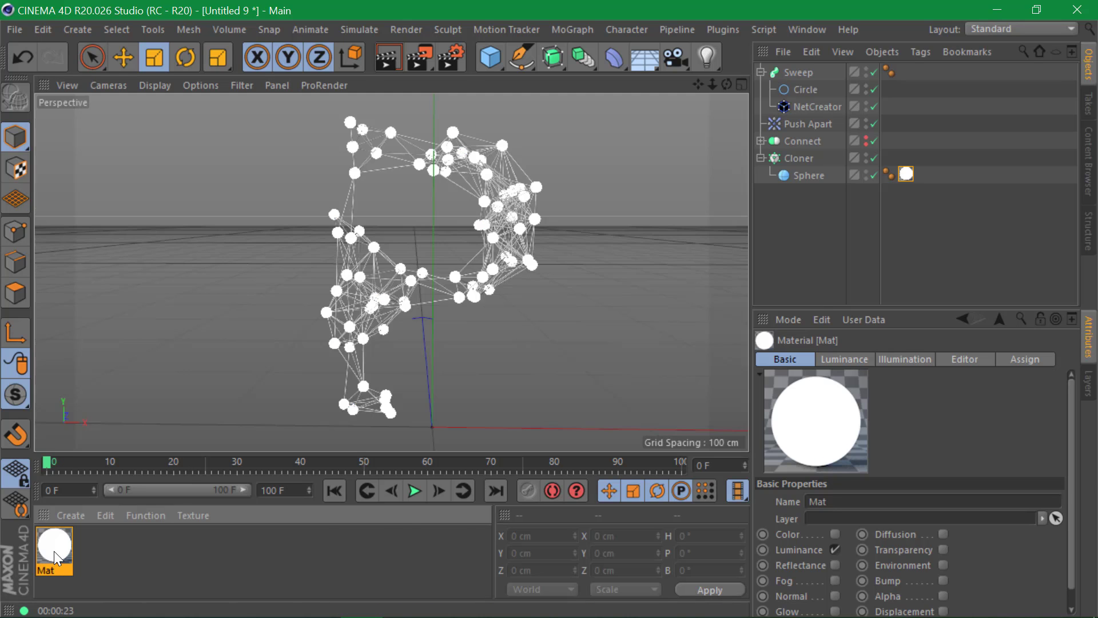
double_click(55, 558)
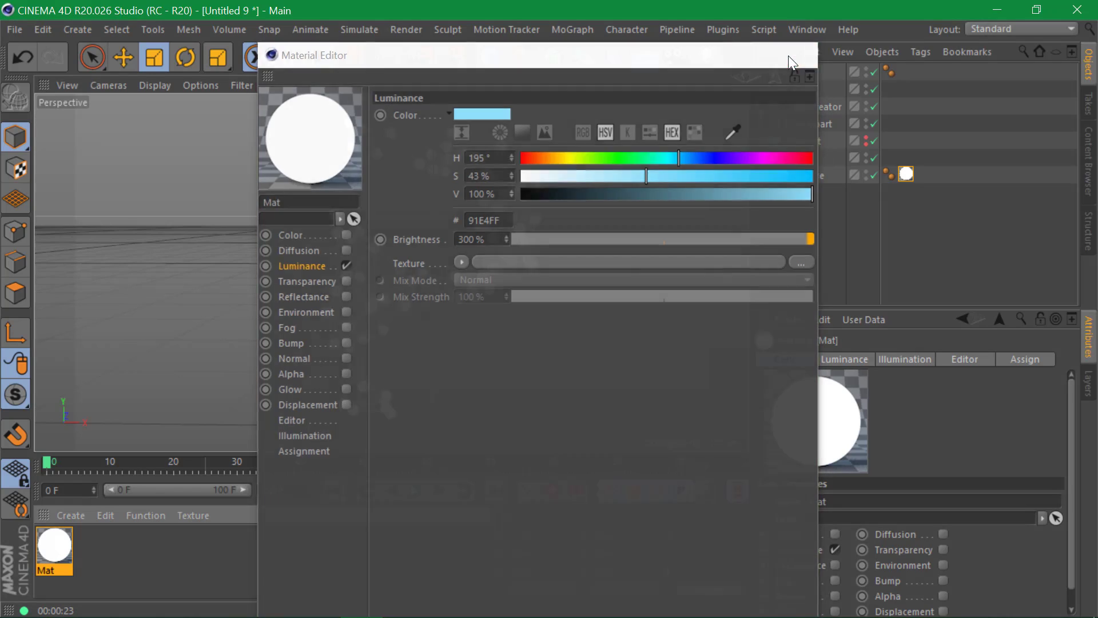
click(789, 55)
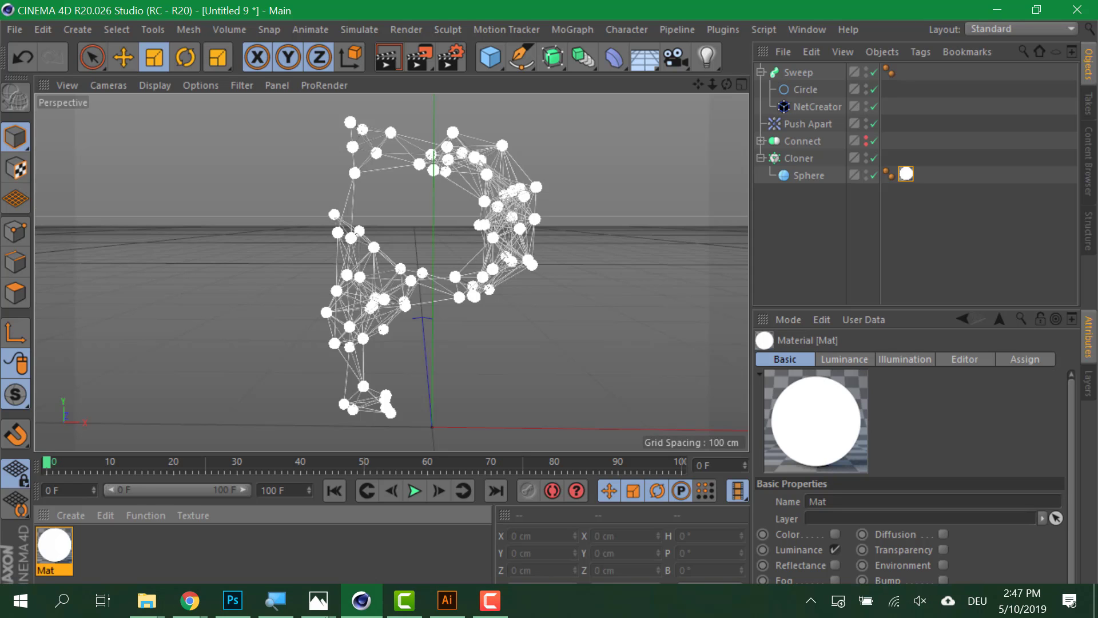
- In the Chrome window, Google 'c4d cafe' in a new tab and pick the C4D Cafe result
click(185, 604)
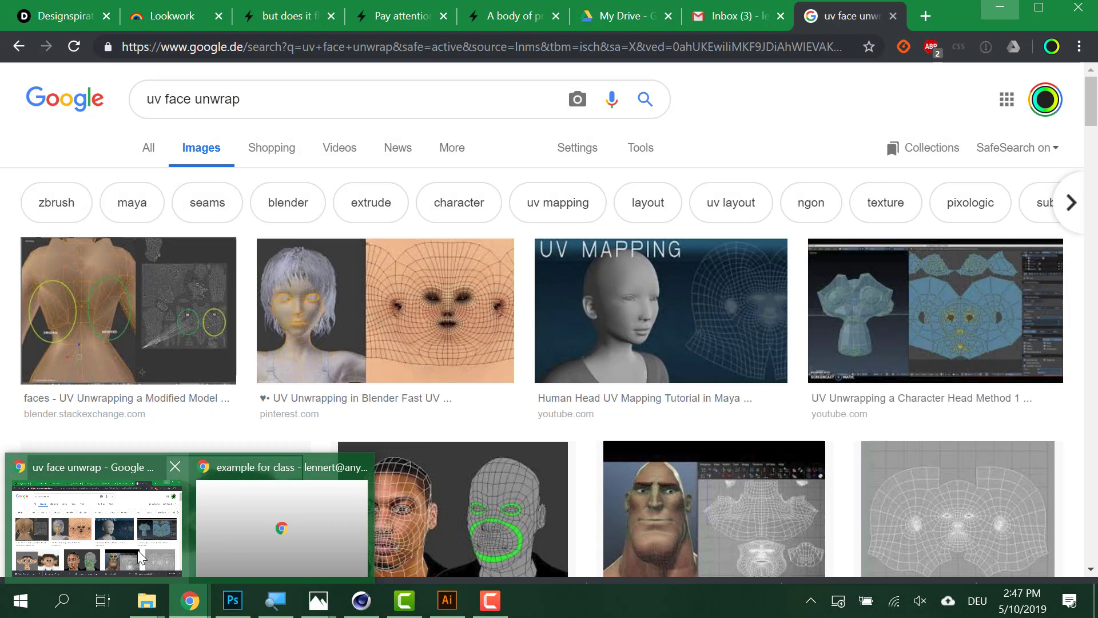
click(139, 556)
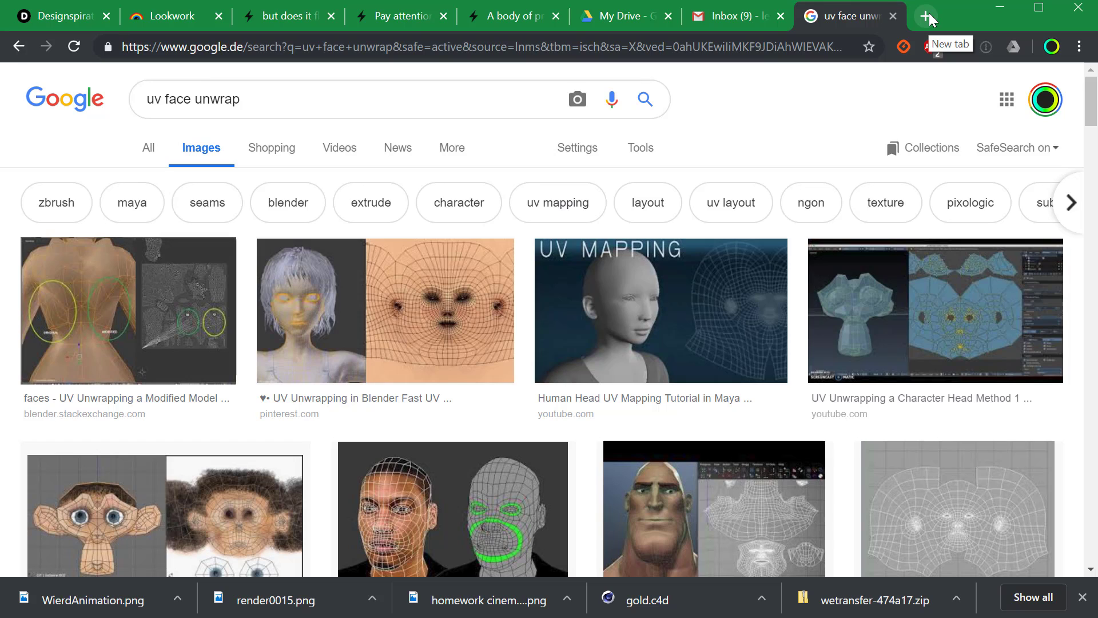
click(927, 17)
text(c4d cafe)
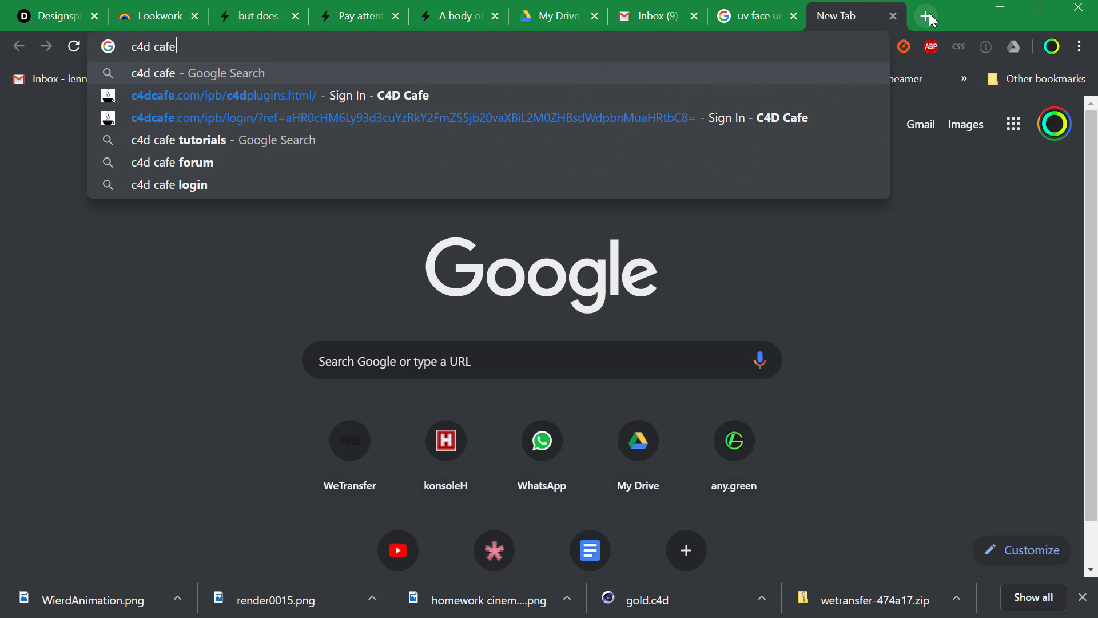
key(Return)
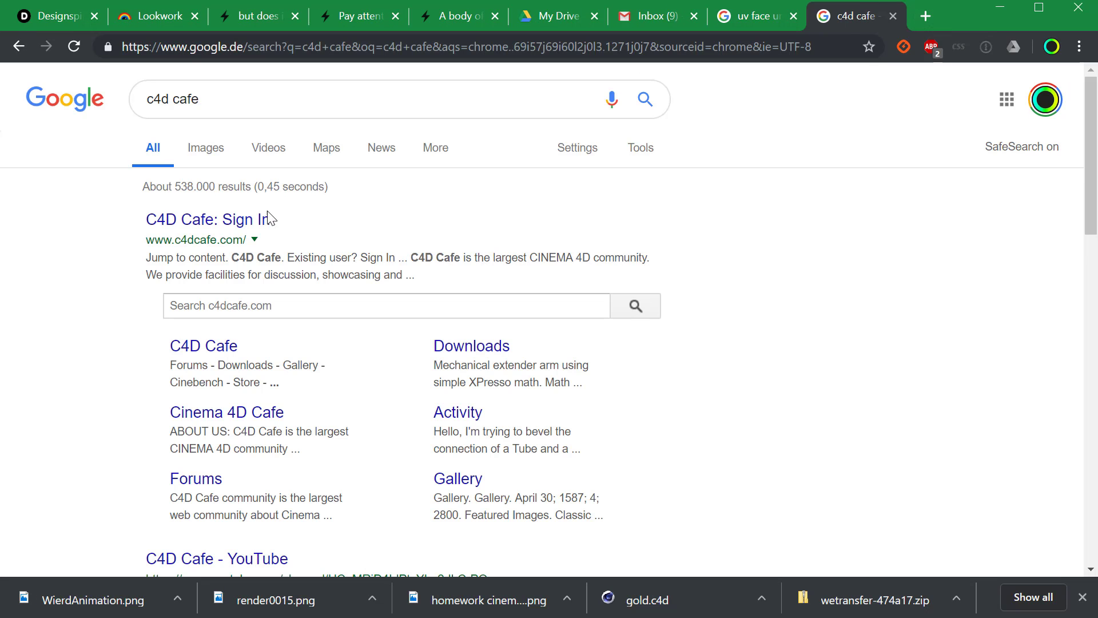
right_click(269, 217)
- Open the C4D Cafe result in its own tab and go to the forum home page
click(297, 226)
click(841, 18)
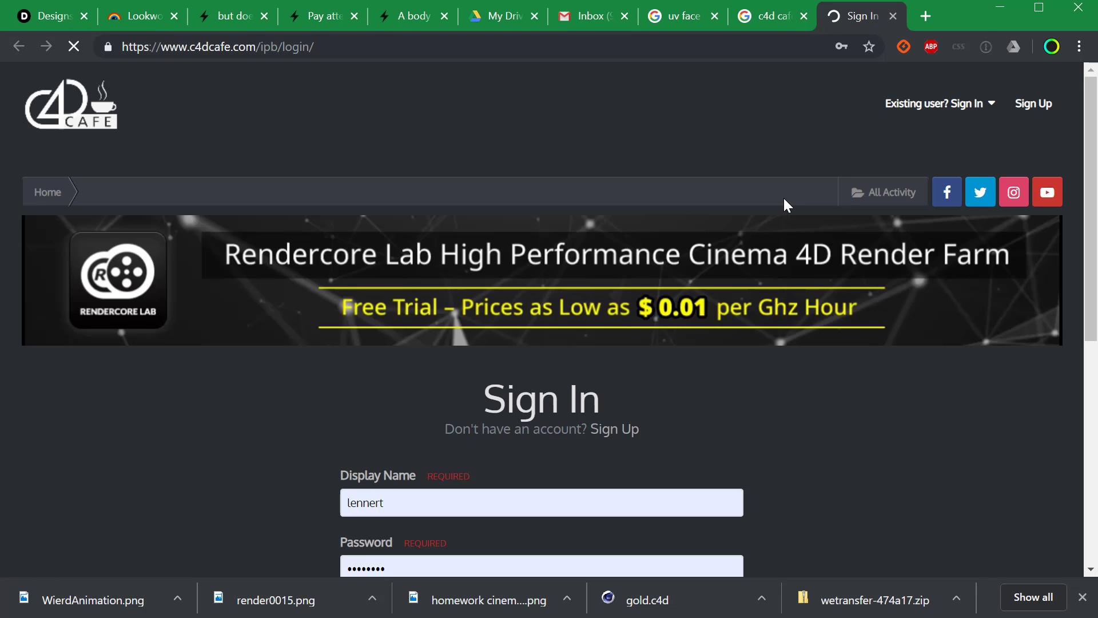
click(52, 107)
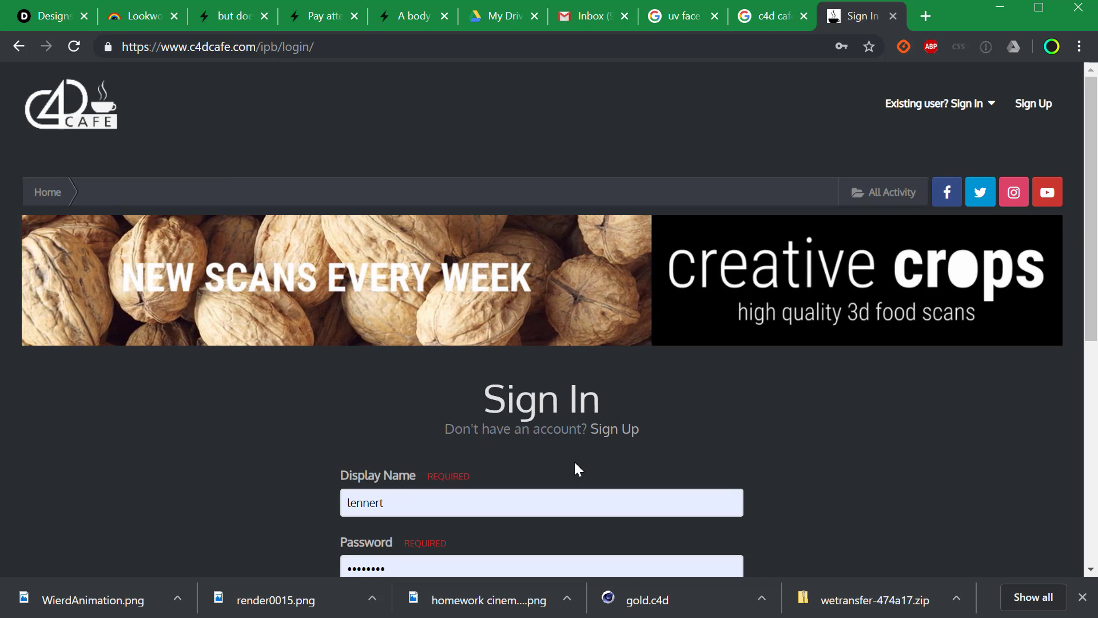
- Sign in to the C4D Cafe forum and dismiss the password manager's save prompt
scroll(1039, 351, down, 4)
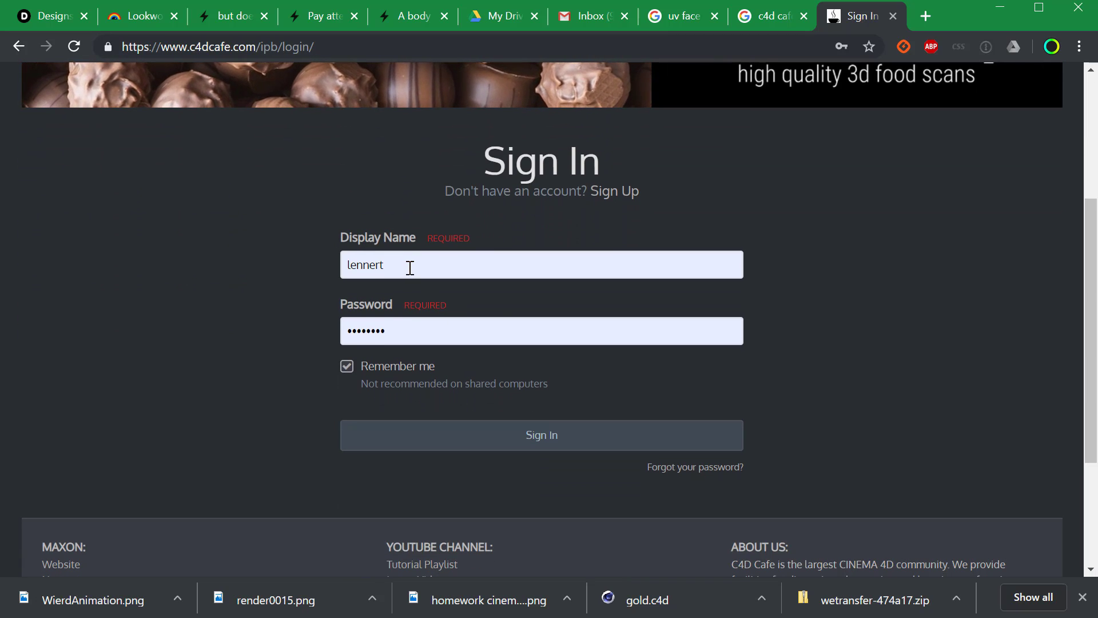
click(583, 445)
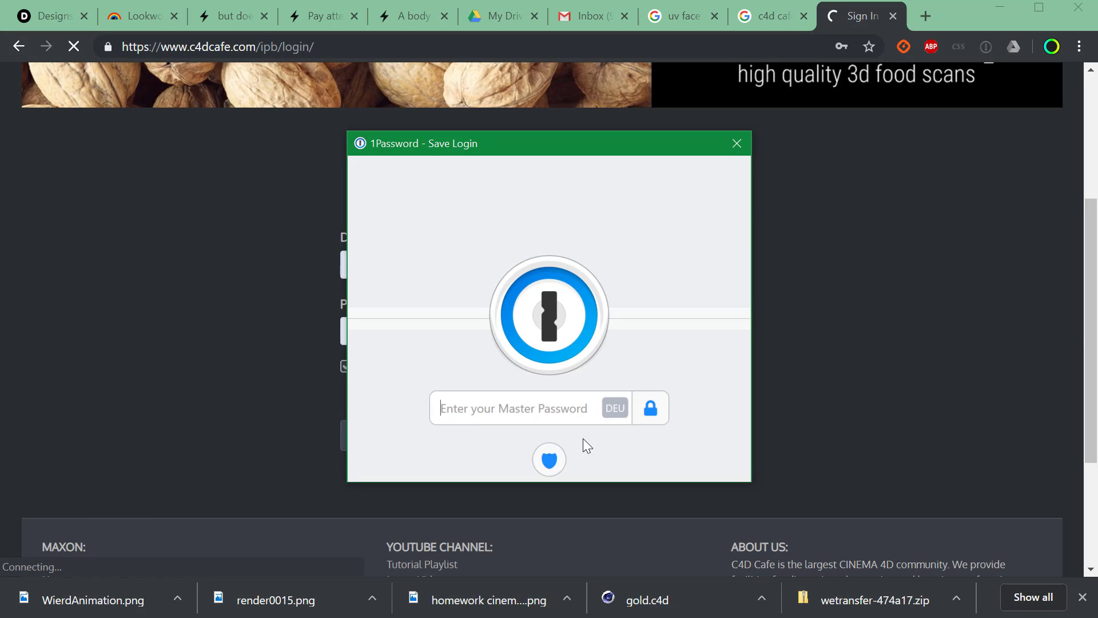
click(737, 143)
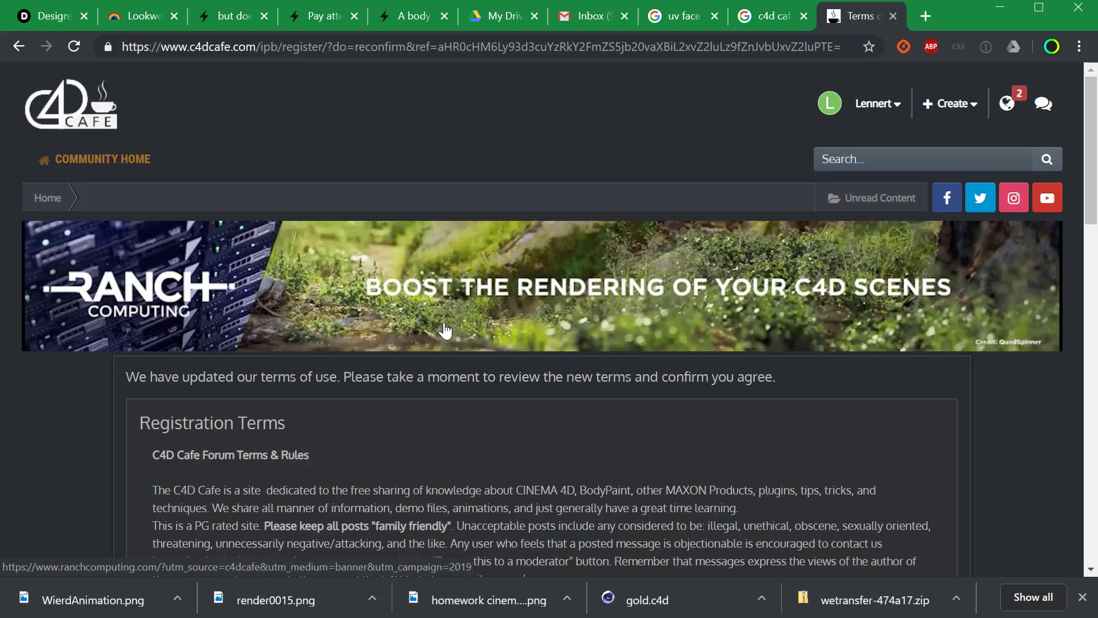
- Agree to C4D Cafe's updated terms of use and scroll the forum home page
drag(1090, 221, 1071, 592)
click(558, 282)
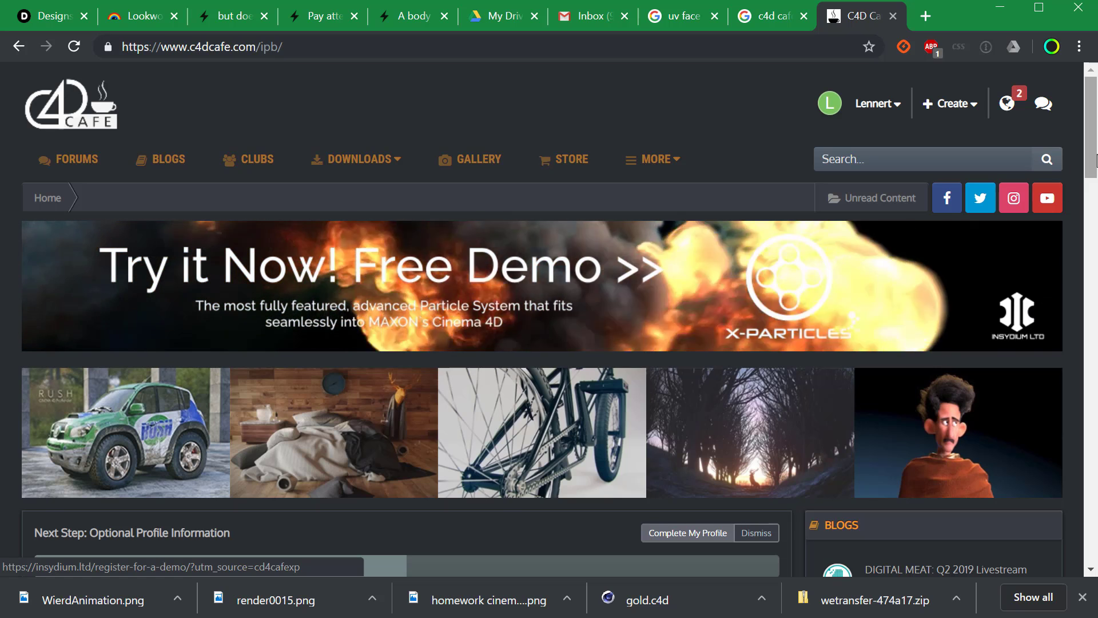
drag(1093, 160, 1094, 267)
scroll(1094, 267, down, 1)
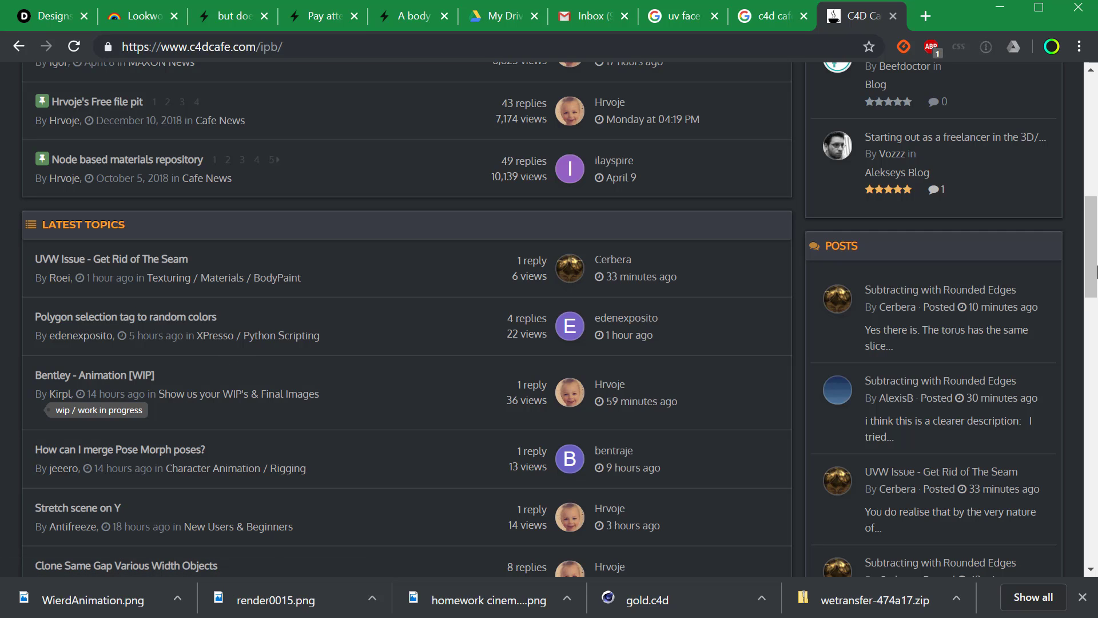
- Browse the Latest Topics and open the X-Particles free demo banner in a new tab
drag(1085, 274, 1092, 153)
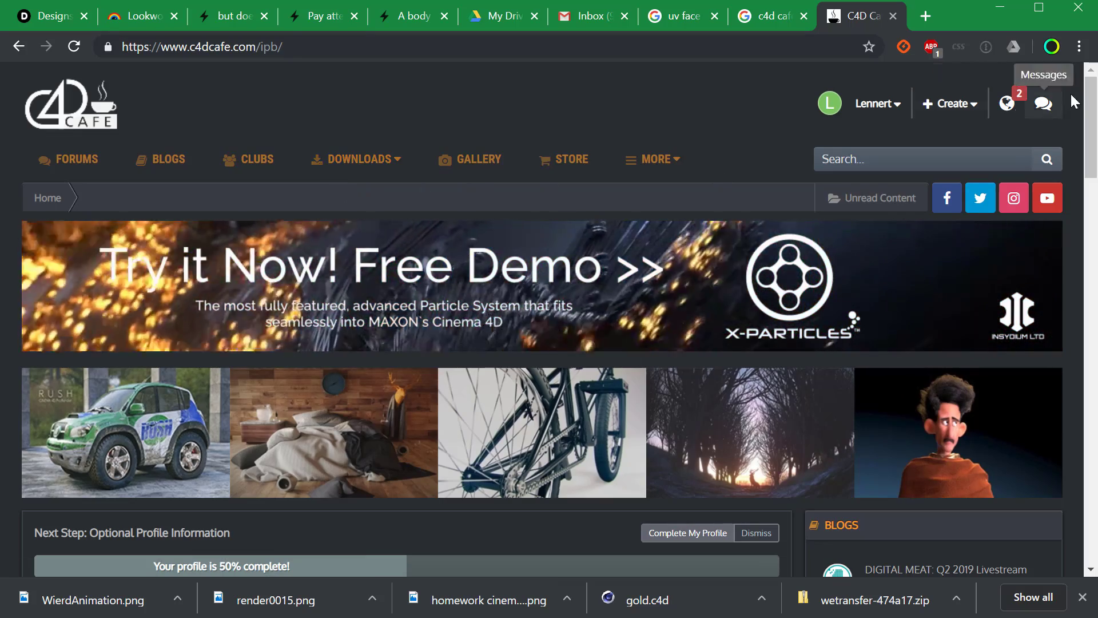
mouse_move(1091, 109)
mouse_down()
mouse_move(1093, 231)
mouse_move(1093, 122)
mouse_up()
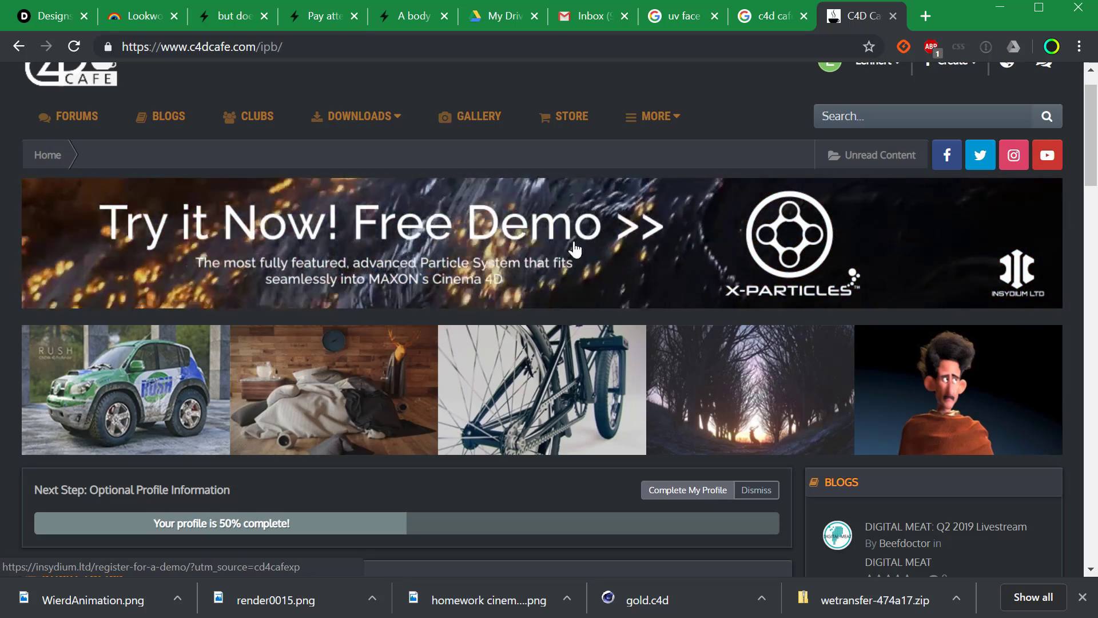
right_click(820, 262)
click(591, 260)
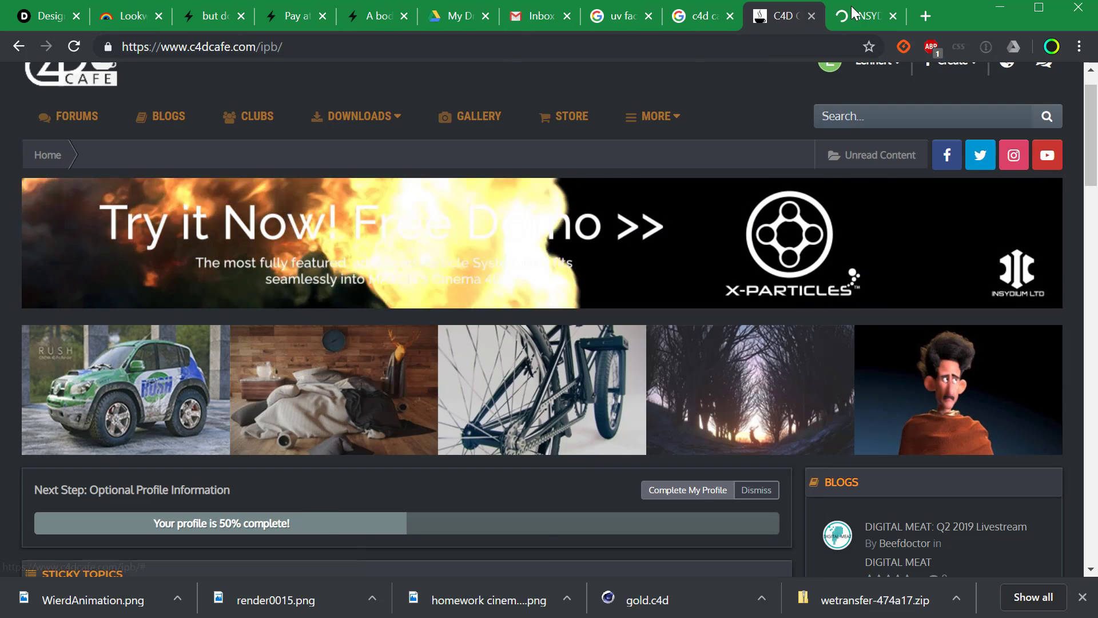
- Switch to the INSYDIUM tab with the free 30-day X-Particles / Cycles 4D demo registration
key(ctrl+Tab)
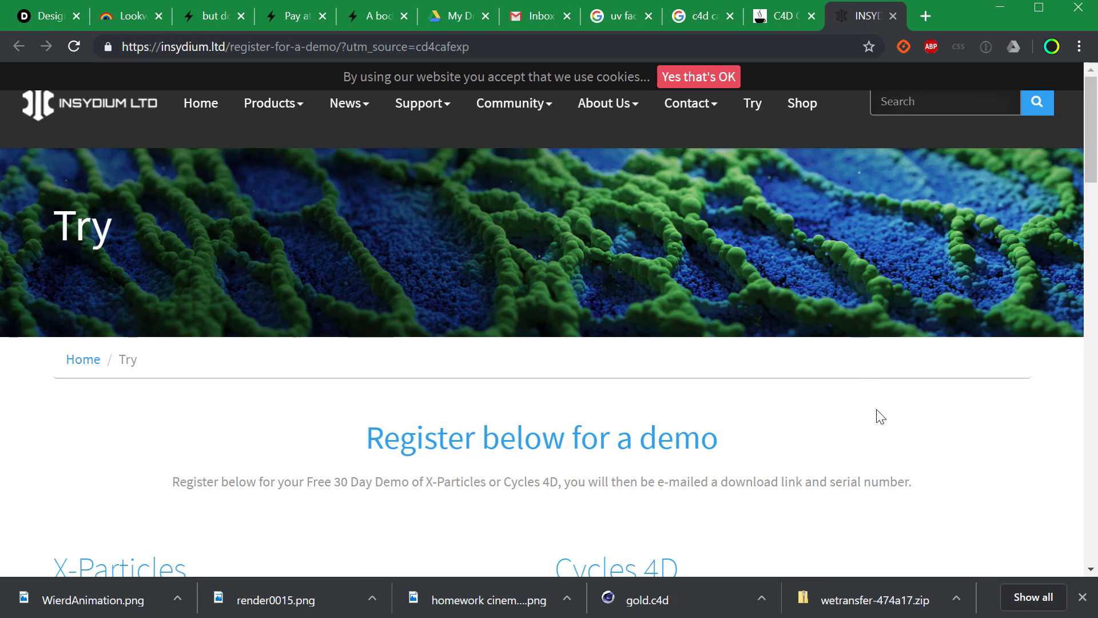
drag(1089, 156, 1064, 130)
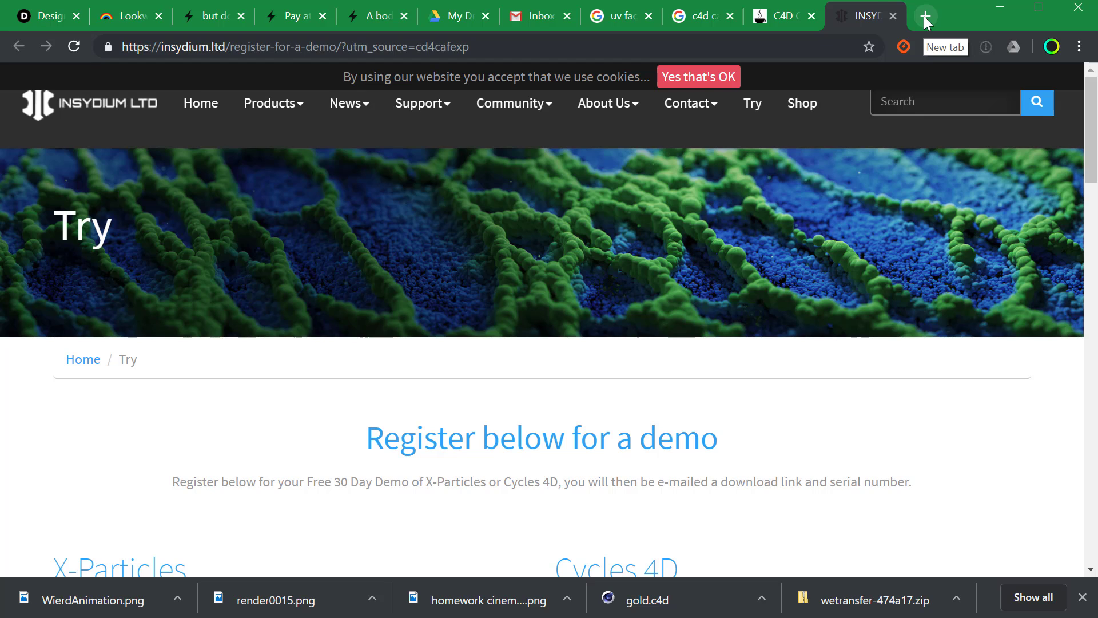
- Go to nitro4d.com in a new Chrome tab
click(926, 17)
text(ni)
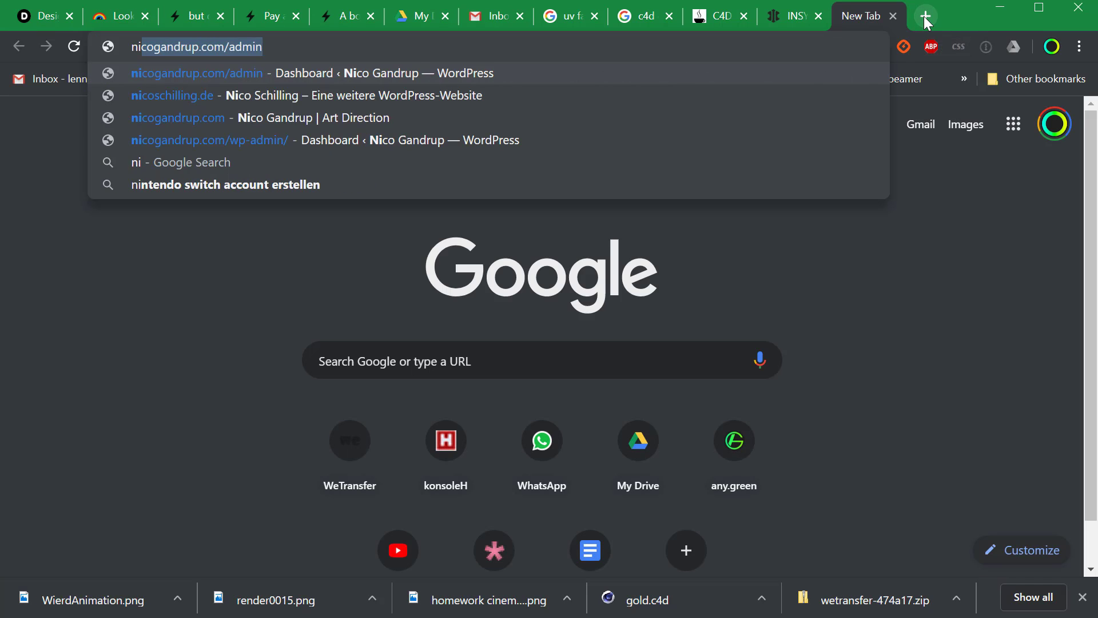
text(to4d.com)
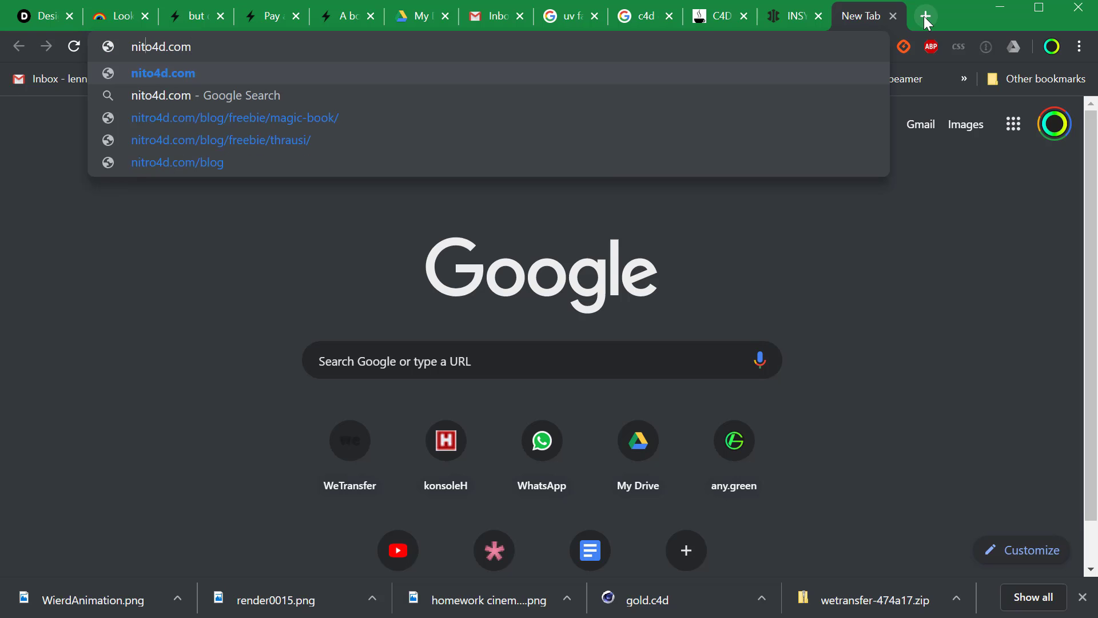
text(r)
key(Return)
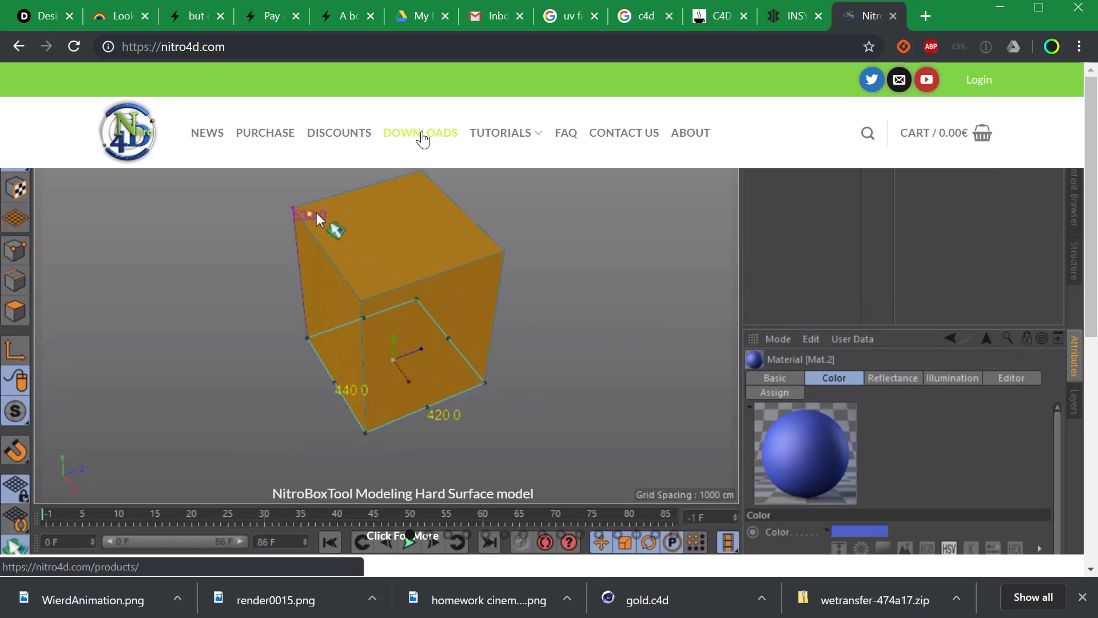
- Open Nitro4D's free plugin Downloads page, scroll it and zoom the screen in
click(423, 135)
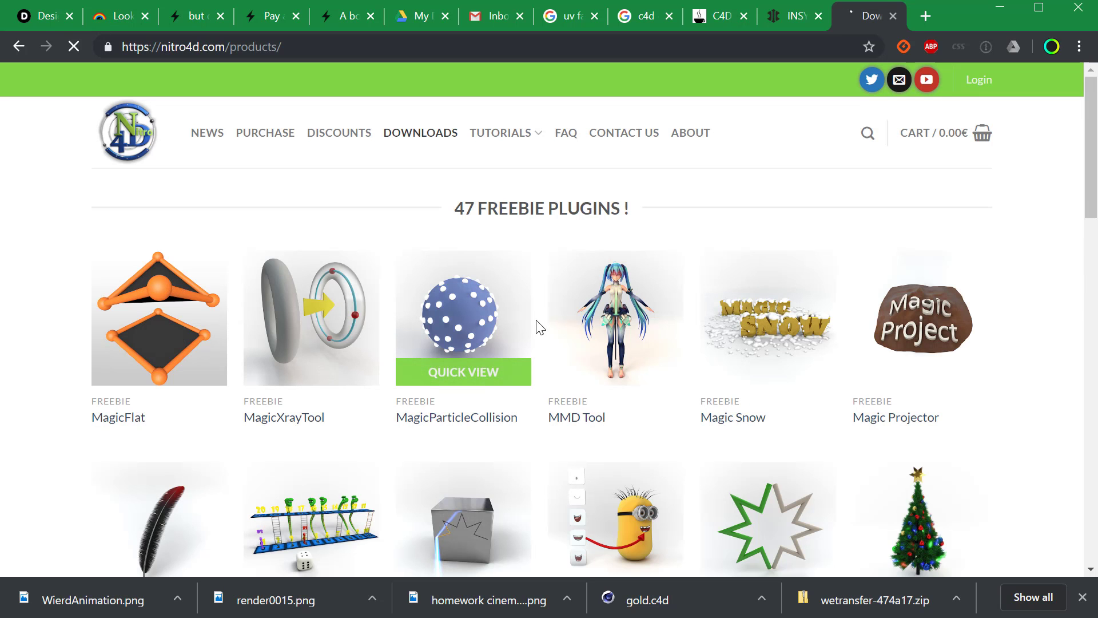
drag(1091, 165, 1076, 503)
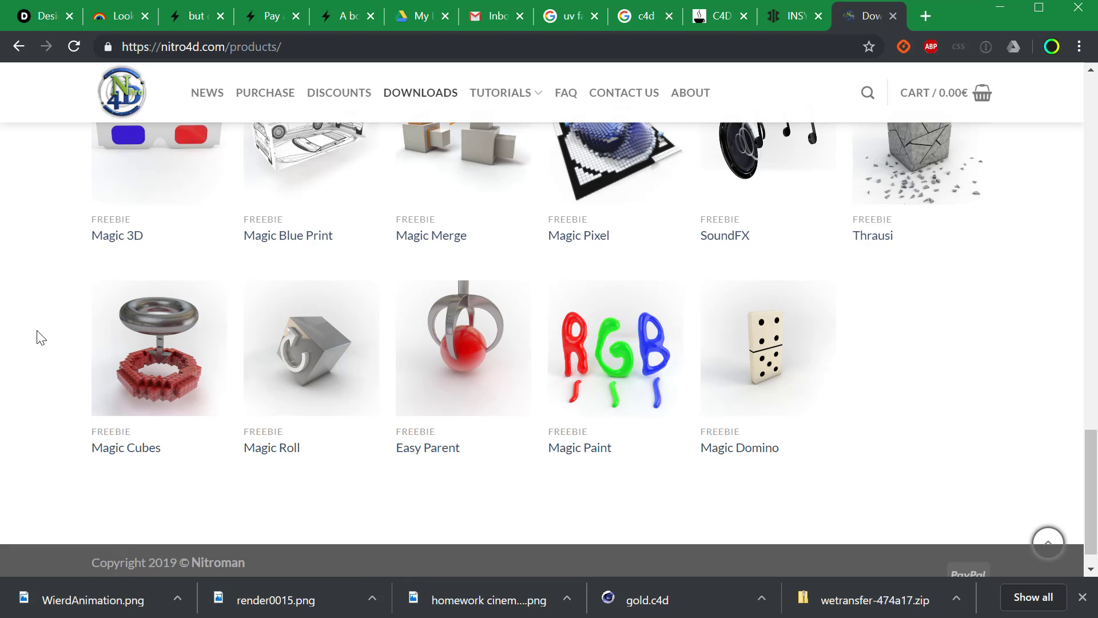
key(super+plus)
key(super+plus)
key(super+plus)
- Scroll back up, return to Cinema 4D's finished P sphere network, then show the window switcher
drag(1096, 507, 1092, 172)
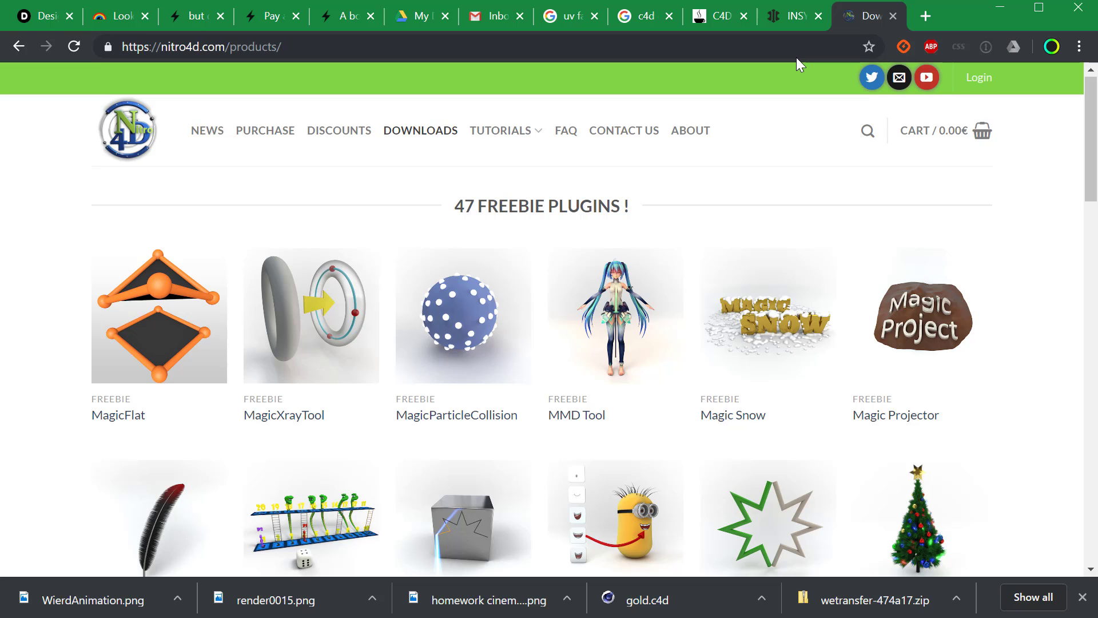
key(alt+Tab)
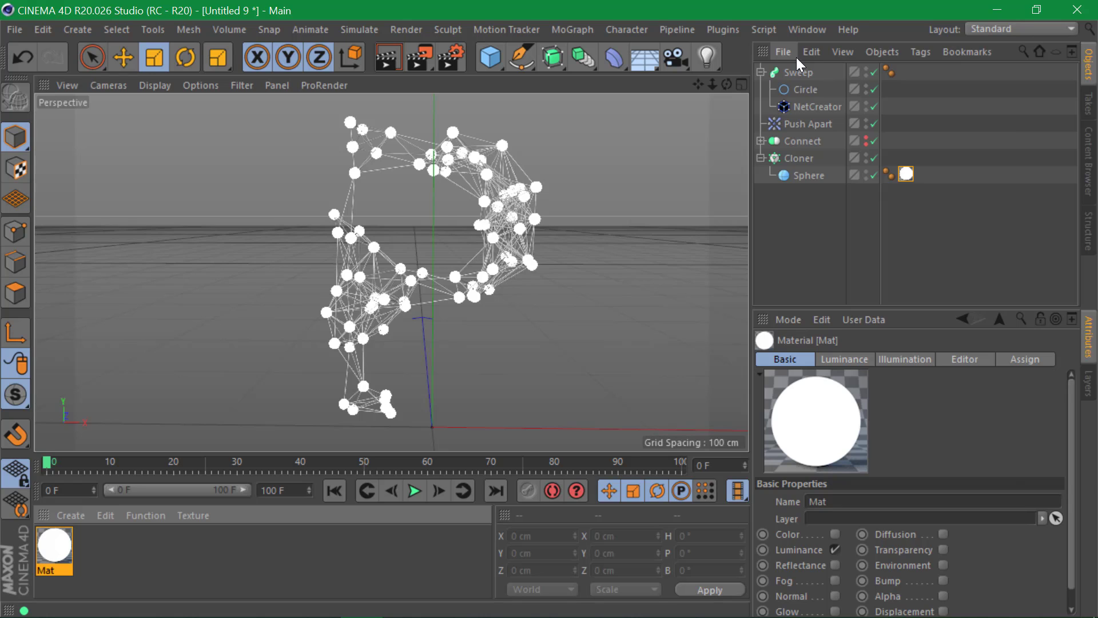
key(alt+Tab)
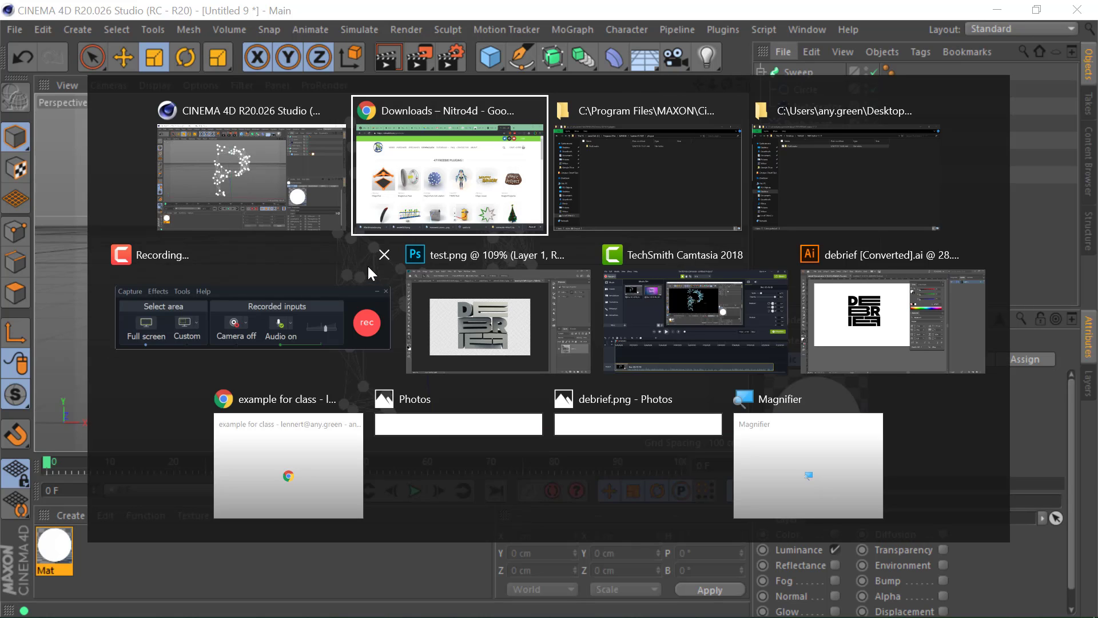